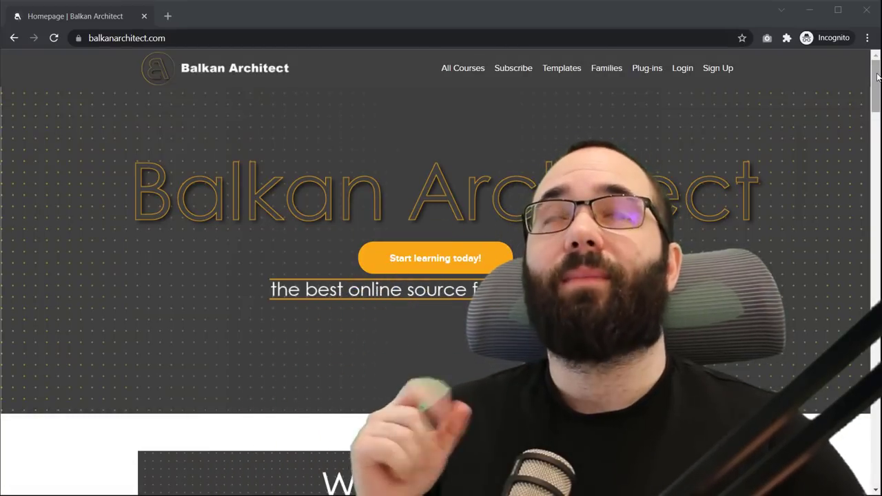
Scroll the Balkan Architect homepage and view the subscription page for all courses
drag(878, 77, 879, 206)
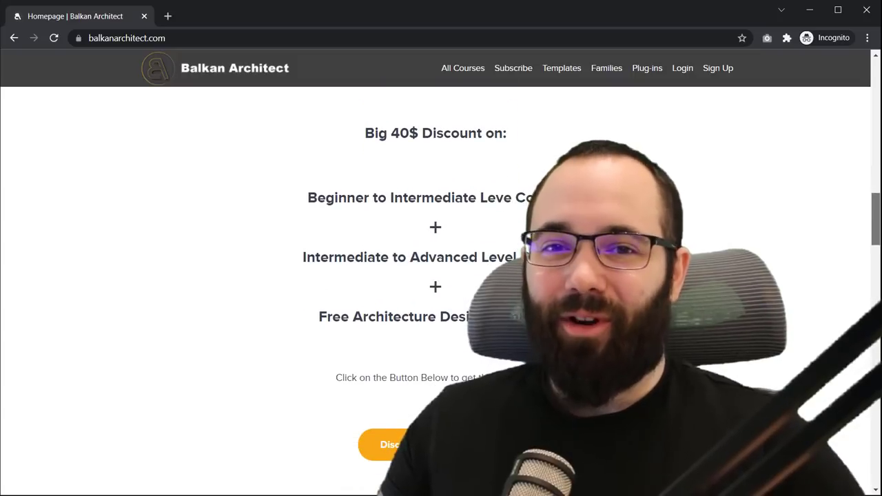
scroll(526, 78, up, 6)
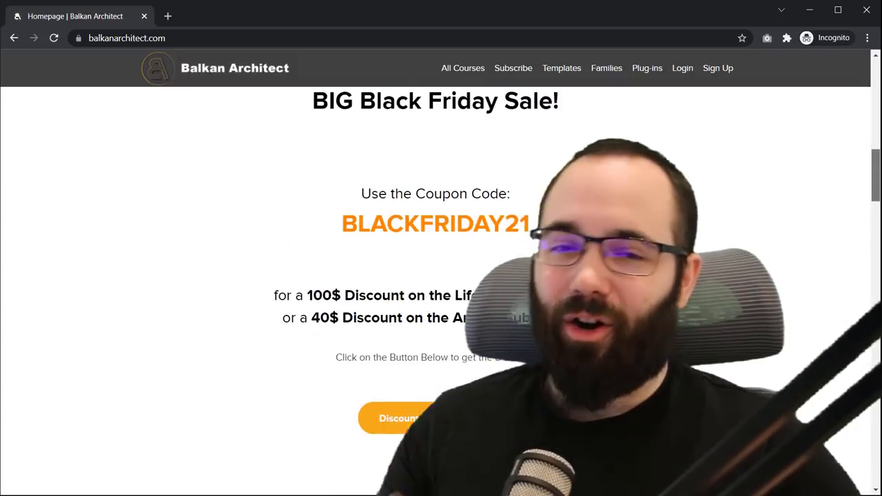
click(526, 74)
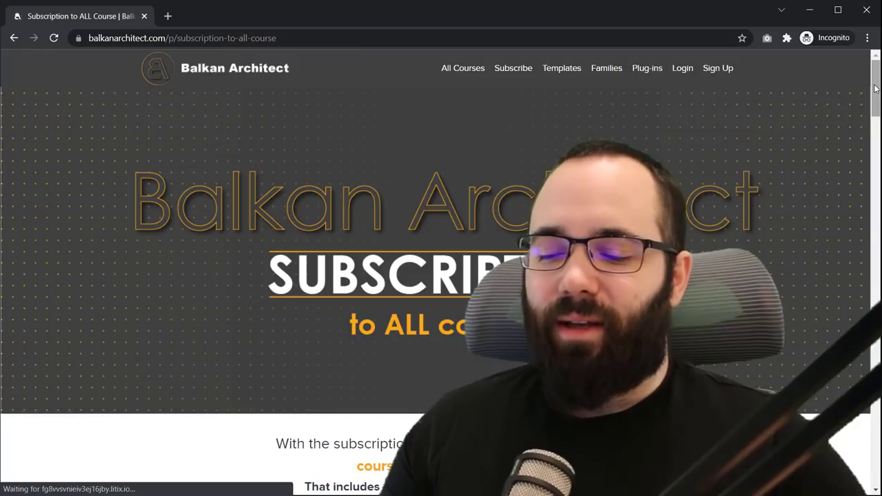
drag(876, 88, 870, 369)
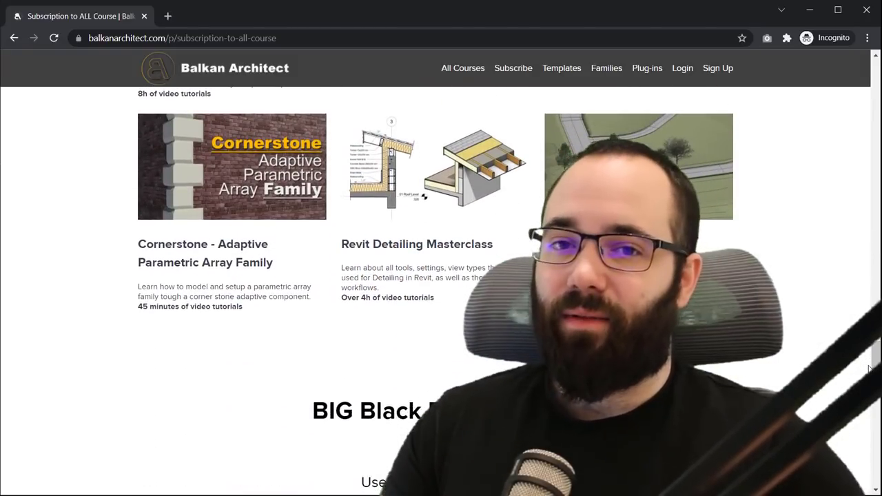
Browse the All Courses list of beginner and advanced Revit courses
click(464, 69)
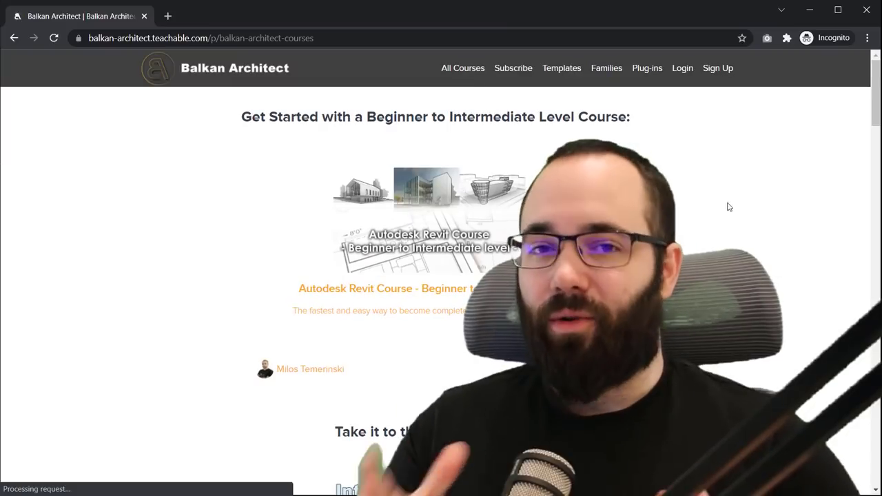
scroll(804, 228, down, 3)
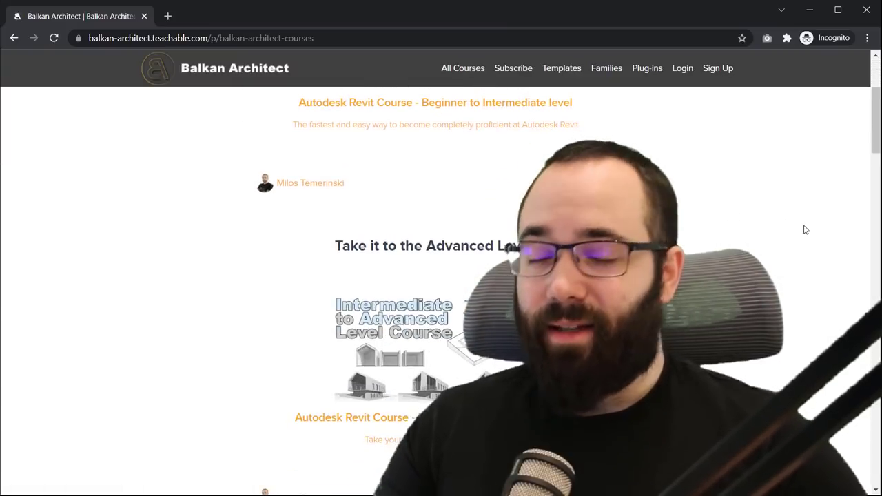
scroll(806, 228, down, 2)
scroll(813, 223, up, 5)
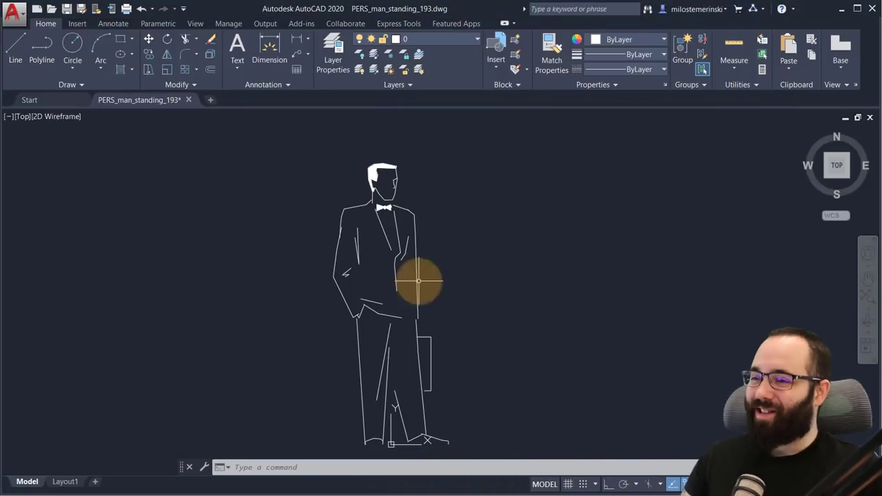
scroll(260, 282, down, 3)
mouse_move(244, 276)
middle_down()
mouse_move(330, 295)
mouse_move(264, 322)
middle_up()
scroll(344, 307, up, 3)
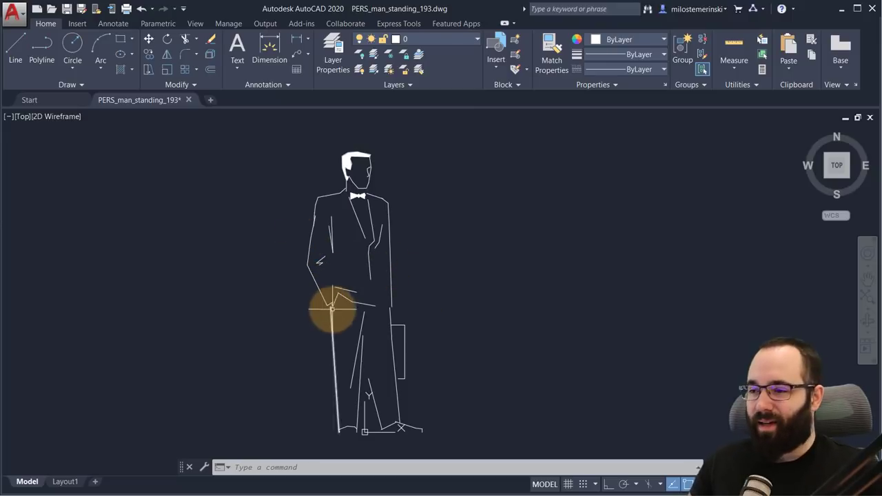
middle_drag(475, 242, 466, 245)
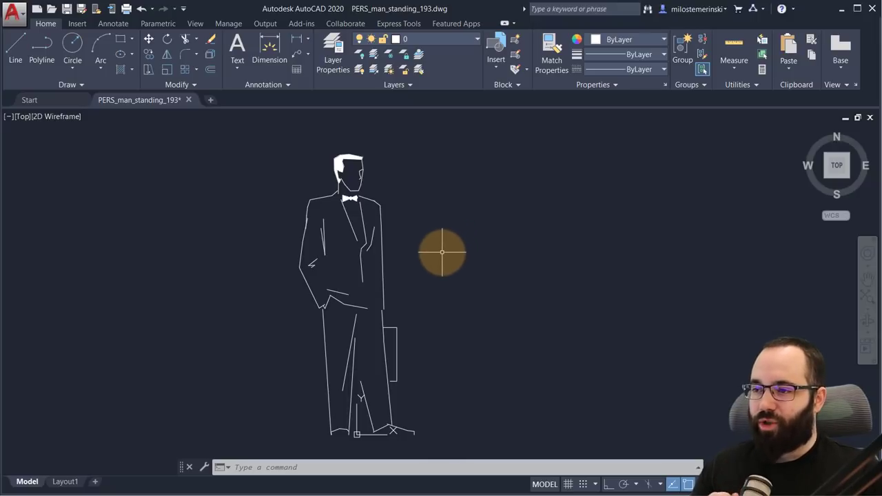
middle_drag(413, 291, 421, 253)
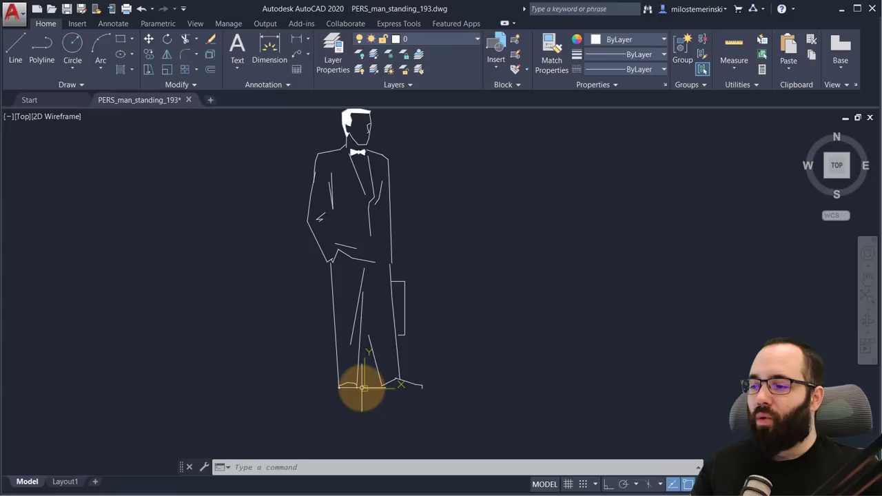
click(376, 389)
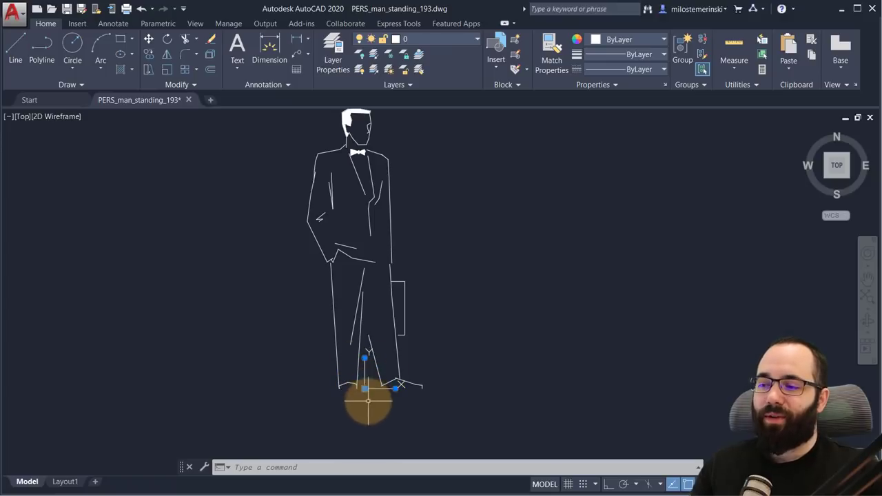
click(366, 390)
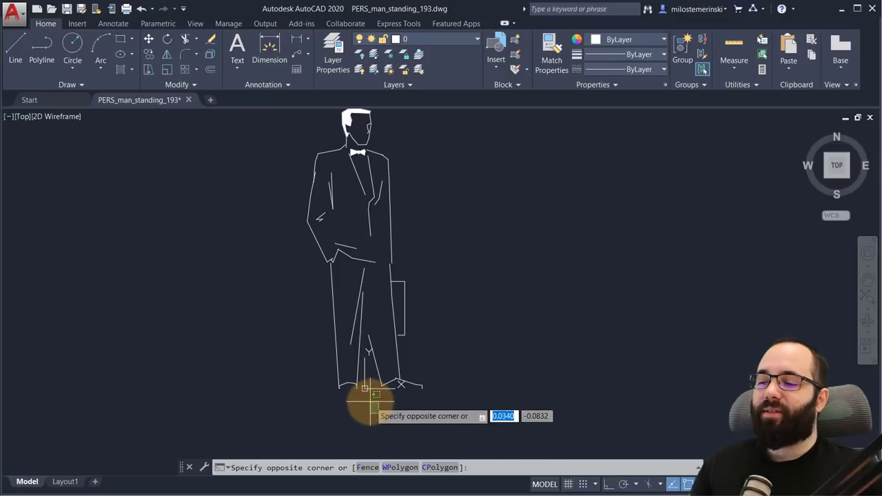
key(Escape)
key(Escape)
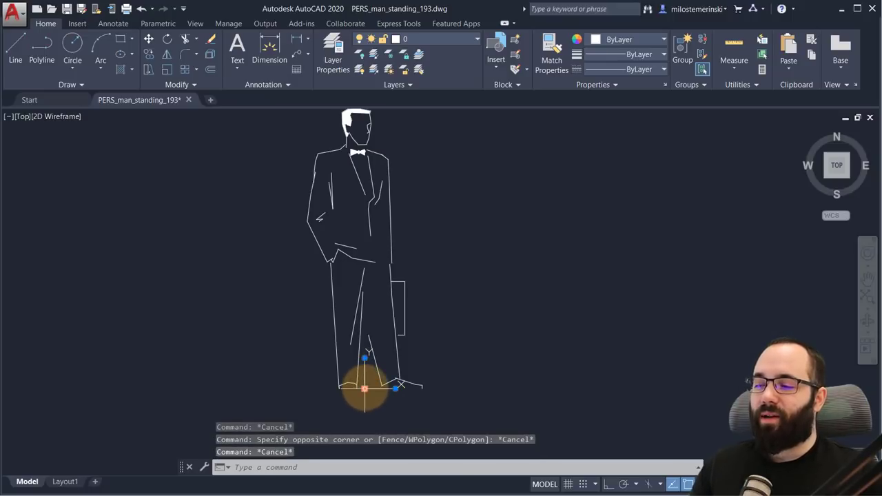
click(365, 390)
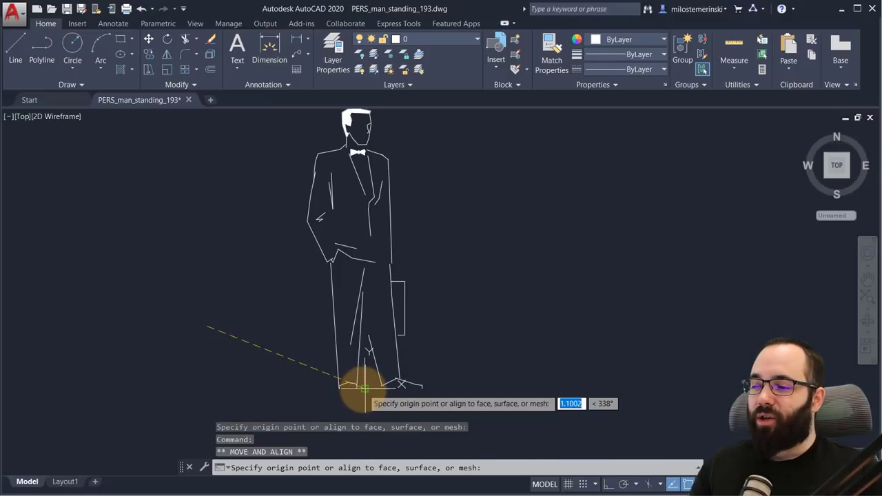
key(Escape)
key(Escape)
key(Escape)
scroll(365, 392, down, 5)
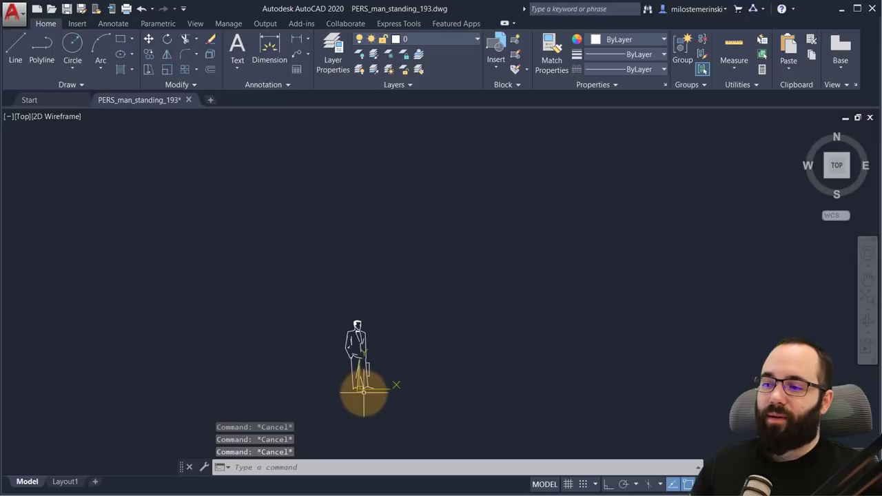
scroll(365, 376, up, 5)
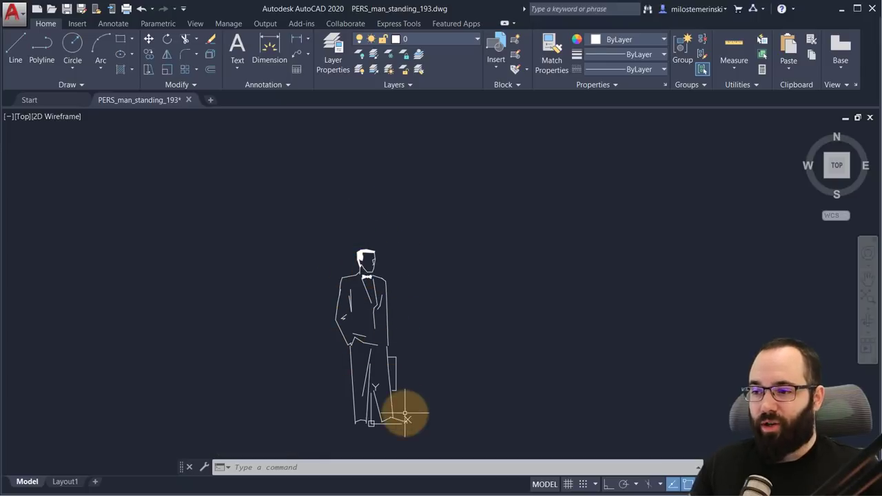
scroll(433, 358, down, 5)
click(427, 359)
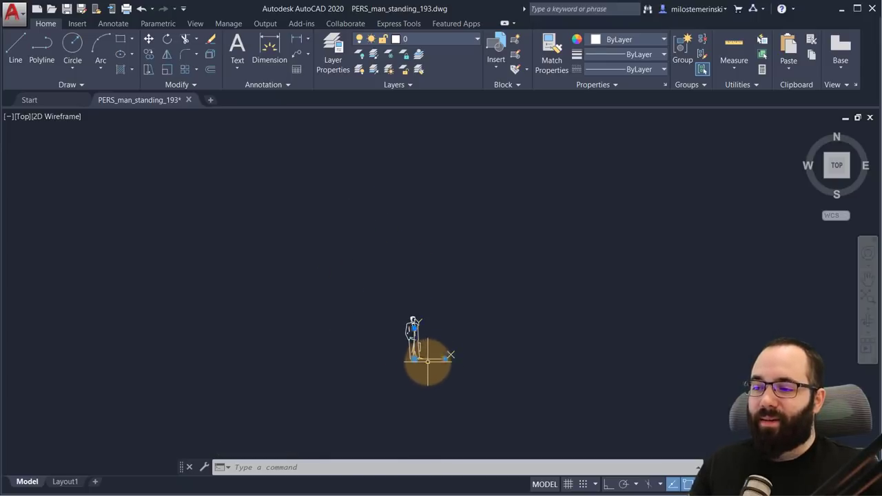
click(413, 360)
click(71, 403)
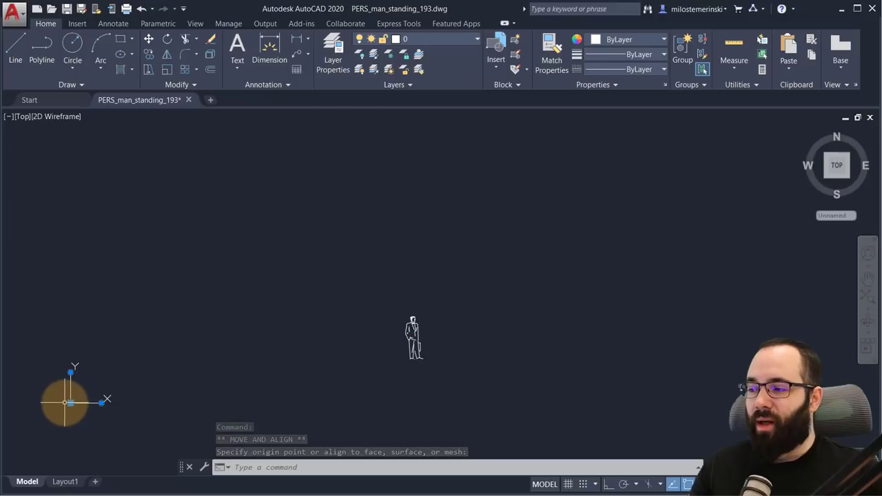
click(65, 403)
scroll(411, 359, up, 6)
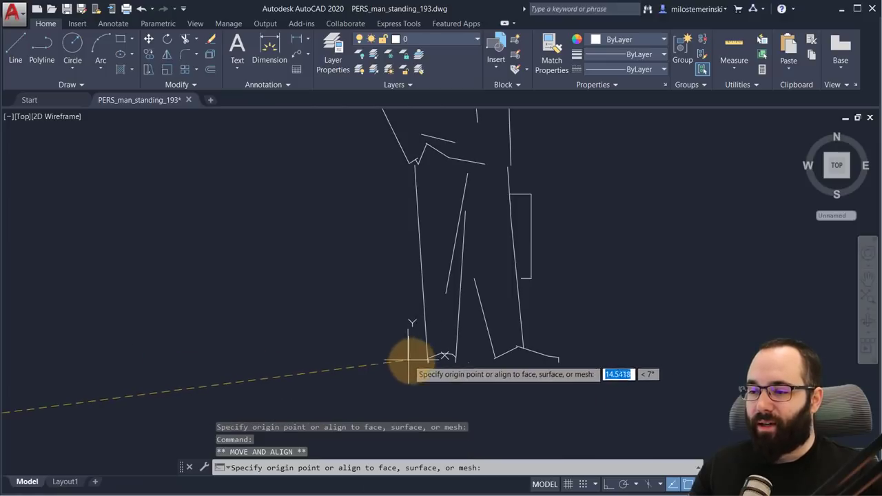
click(465, 361)
scroll(428, 376, down, 8)
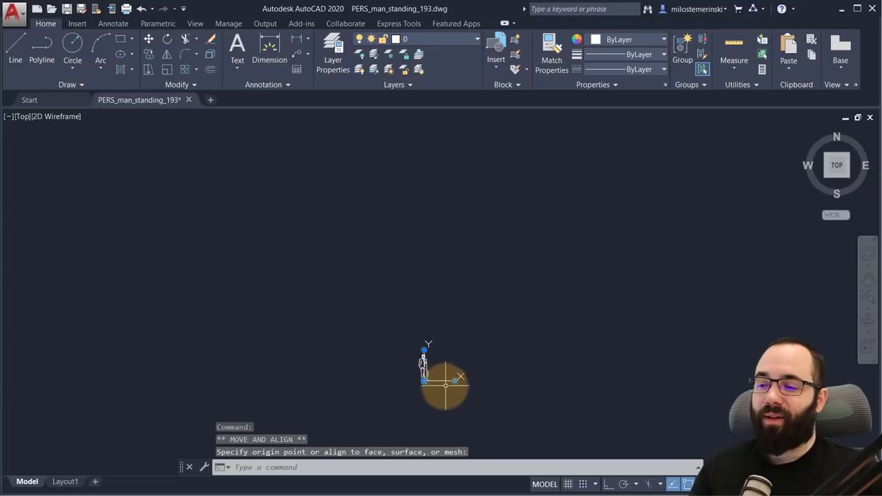
scroll(446, 384, up, 8)
key(Escape)
key(Escape)
key(Escape)
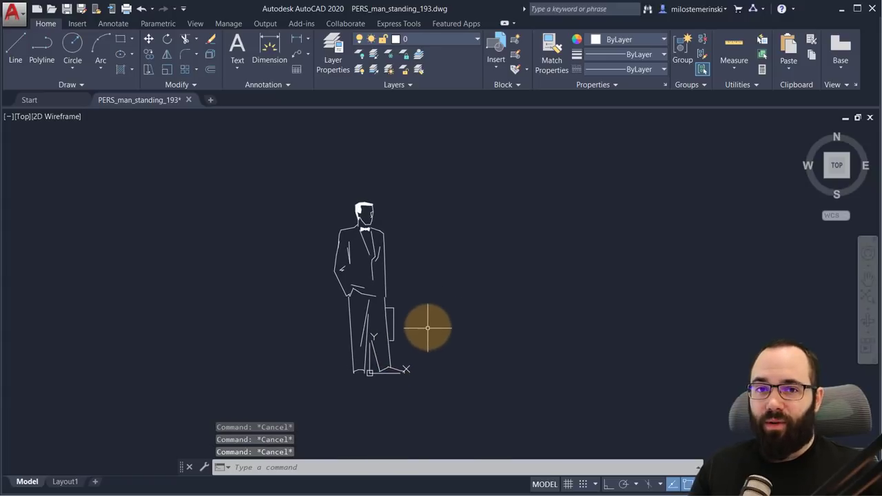
scroll(372, 373, up, 3)
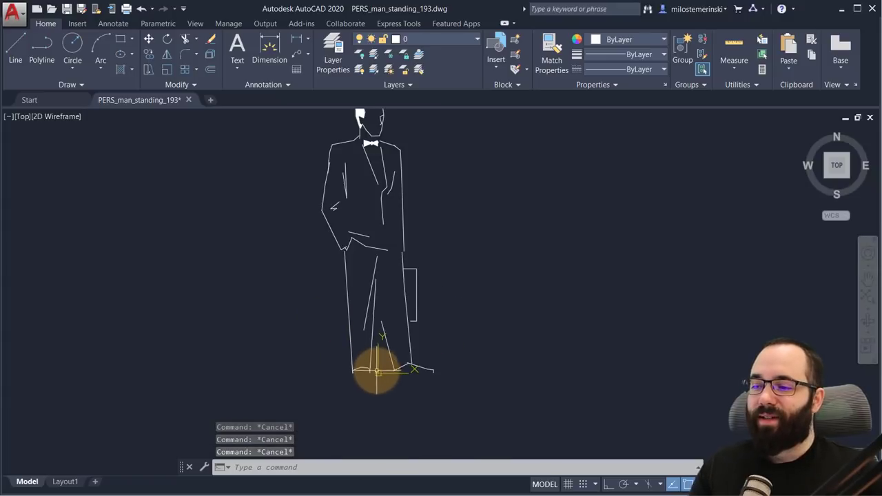
scroll(366, 207, down, 2)
scroll(369, 227, up, 3)
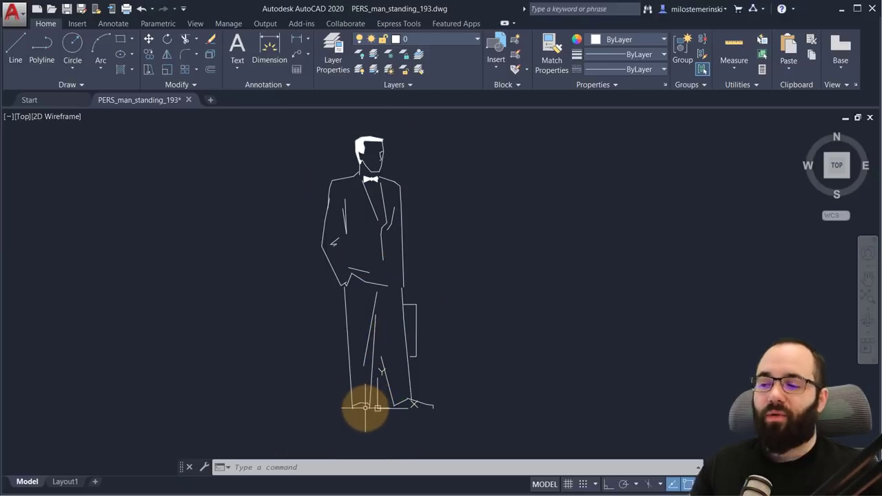
click(377, 408)
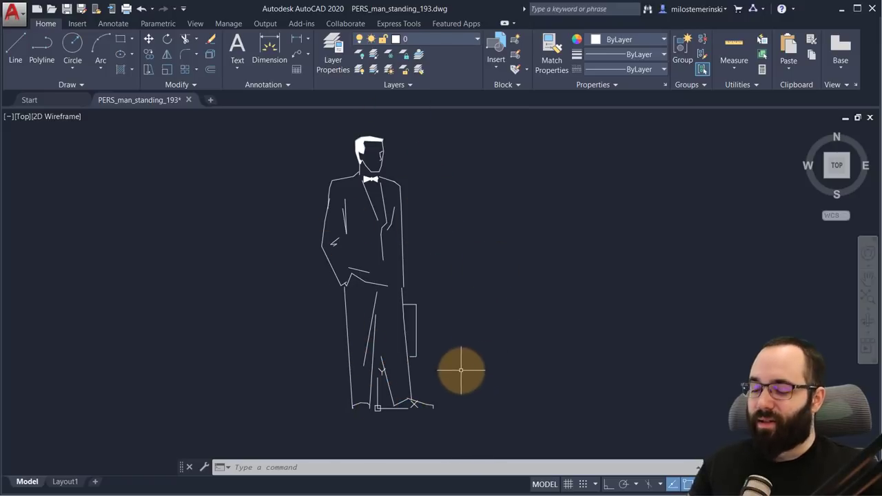
text(l)
key(Return)
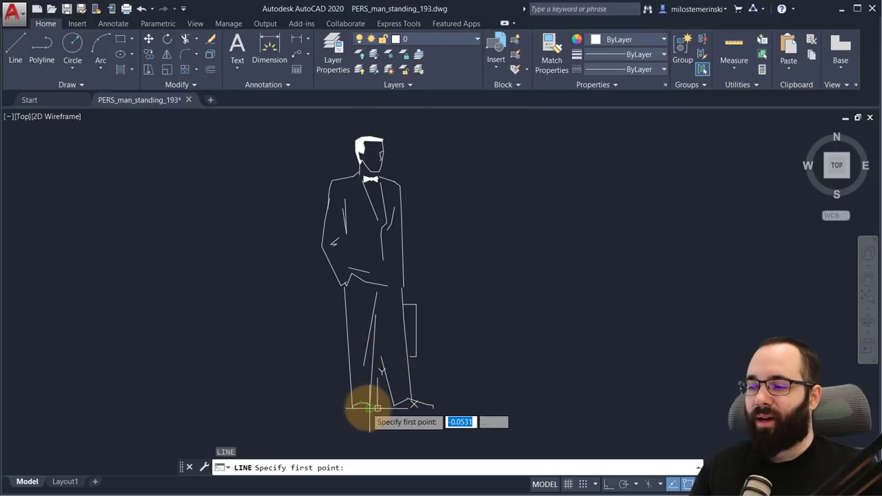
click(377, 407)
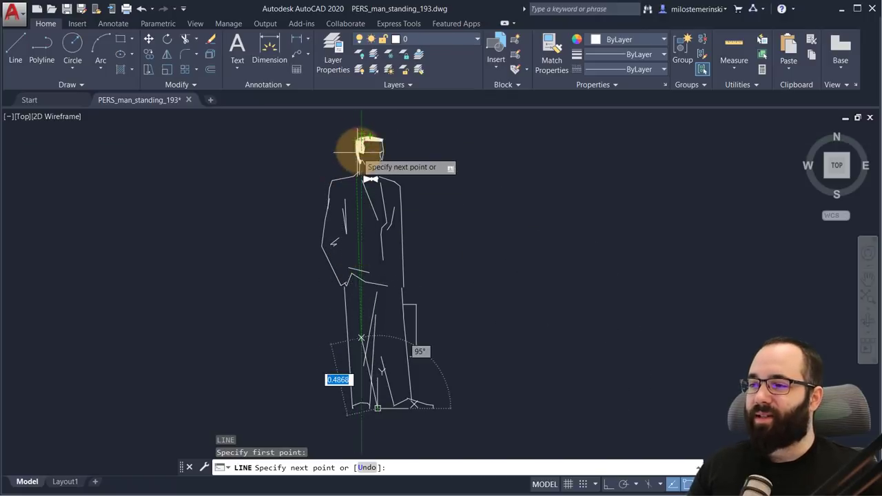
key(Escape)
key(Escape)
key(Escape)
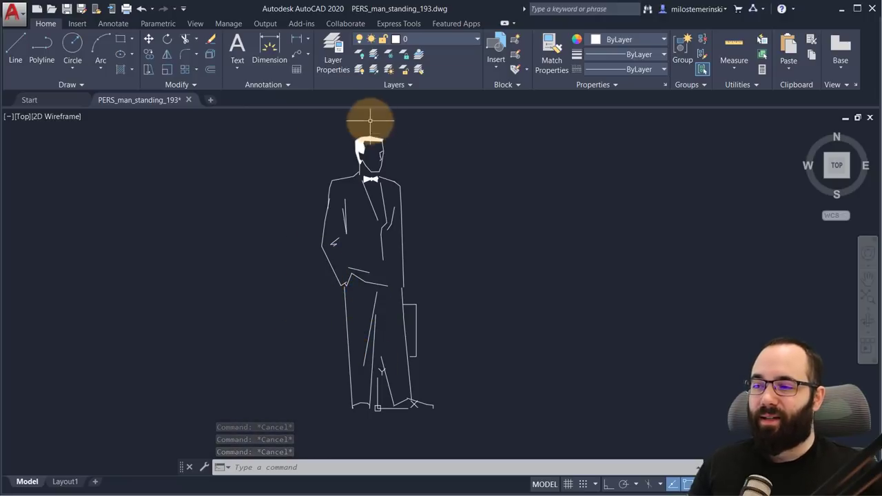
Cancel a trial scaling of the selected man figure, keeping its original size, then save the drawing
click(479, 420)
click(271, 96)
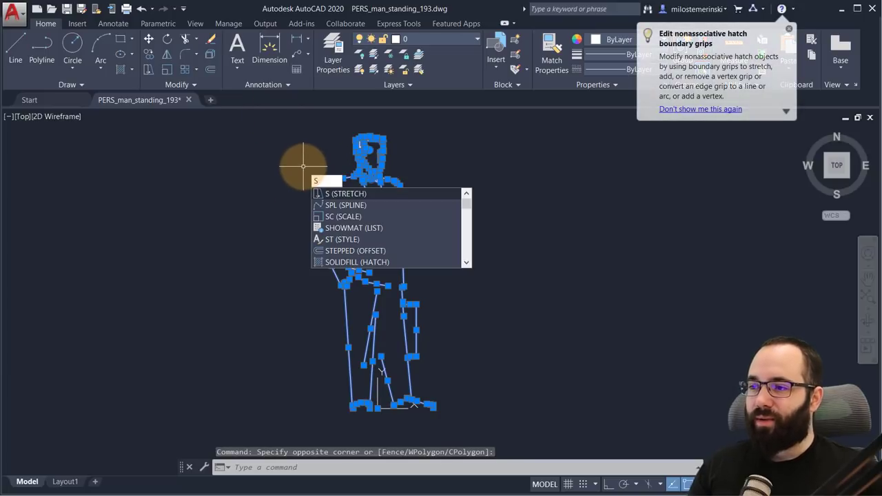
text(e)
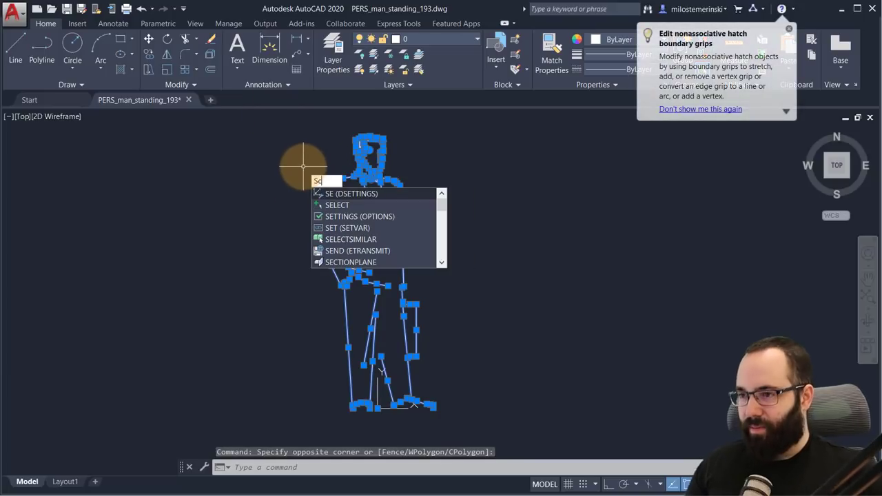
key(Return)
click(378, 407)
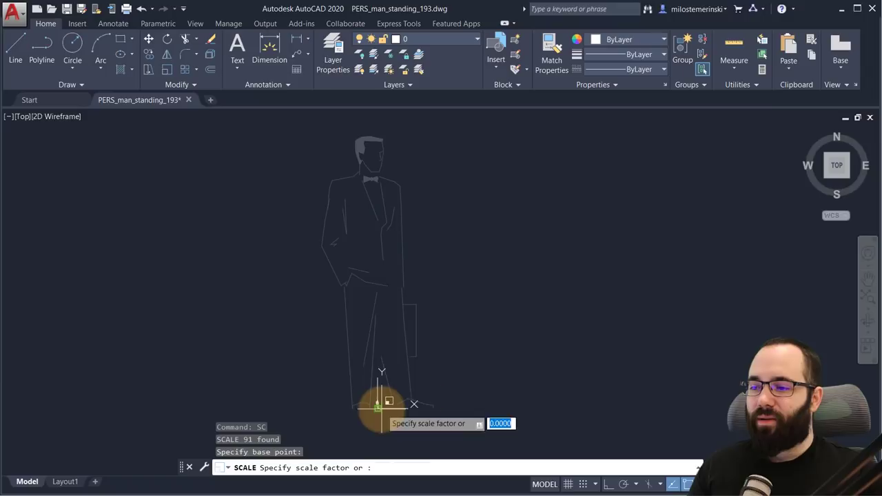
key(Escape)
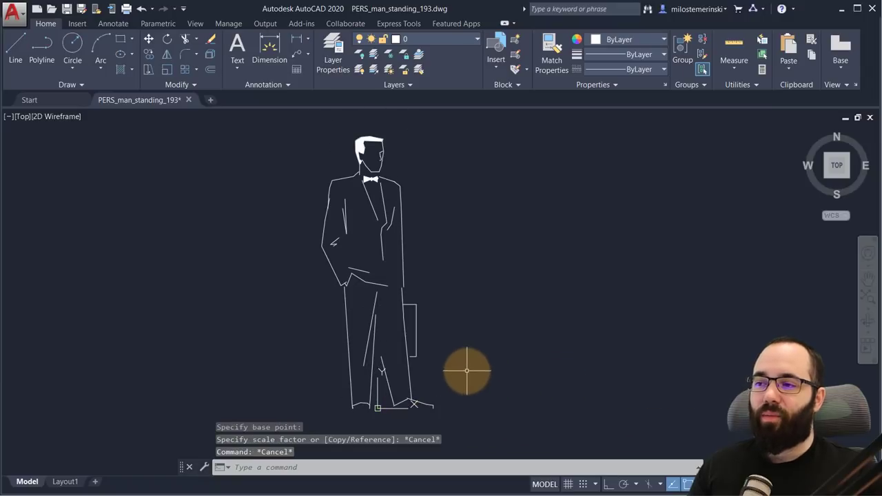
key(Escape)
key(Escape)
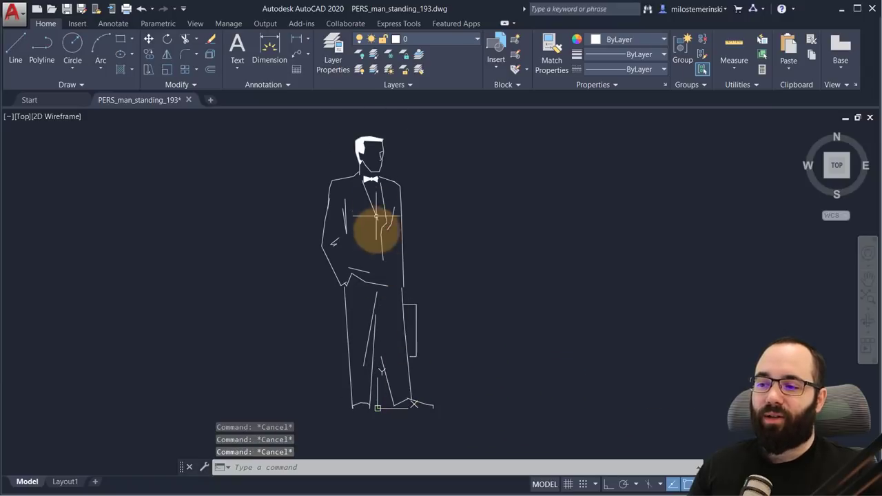
click(66, 9)
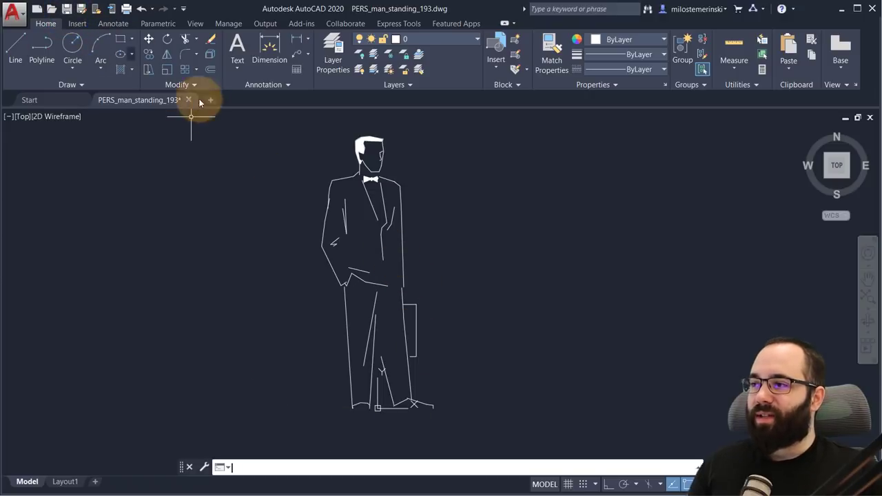
Switch from AutoCAD to Revit and create Project1 from the Custom Balkan Architect Template - Metric
click(841, 8)
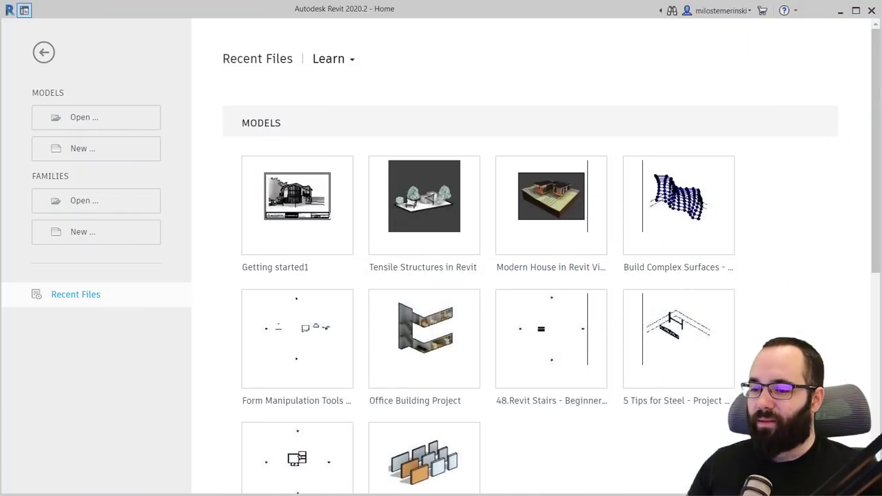
key(alt+Tab)
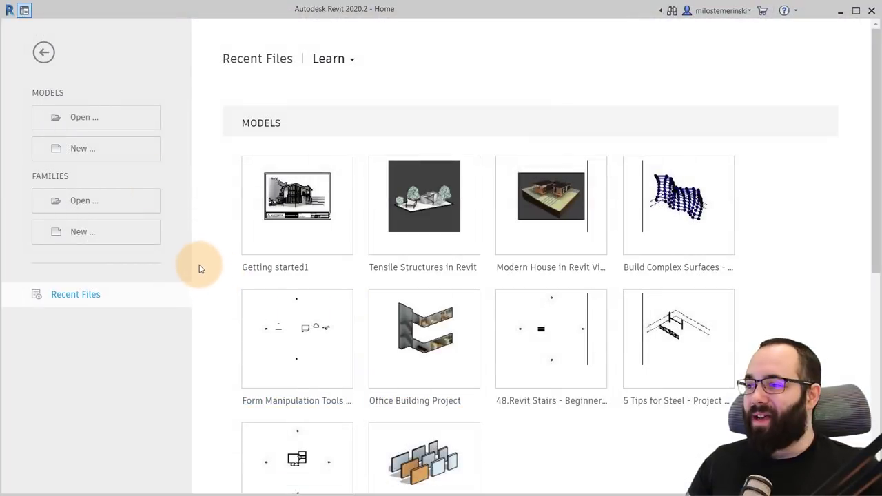
click(96, 151)
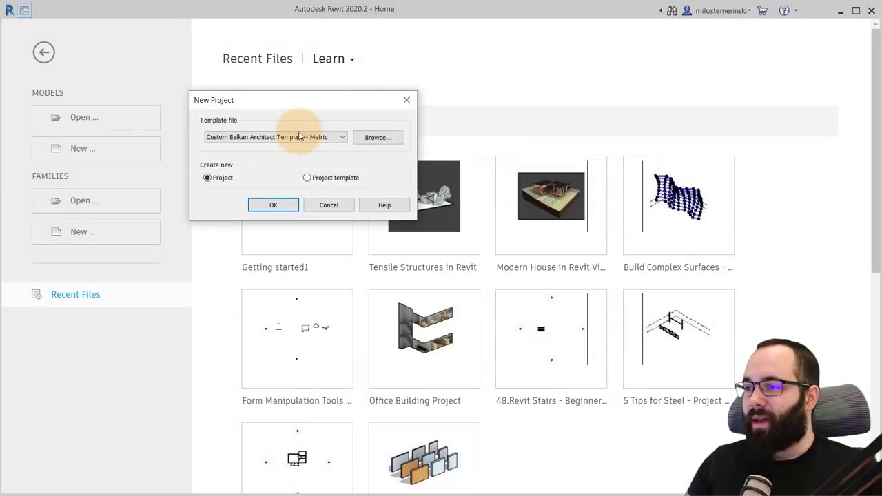
click(280, 140)
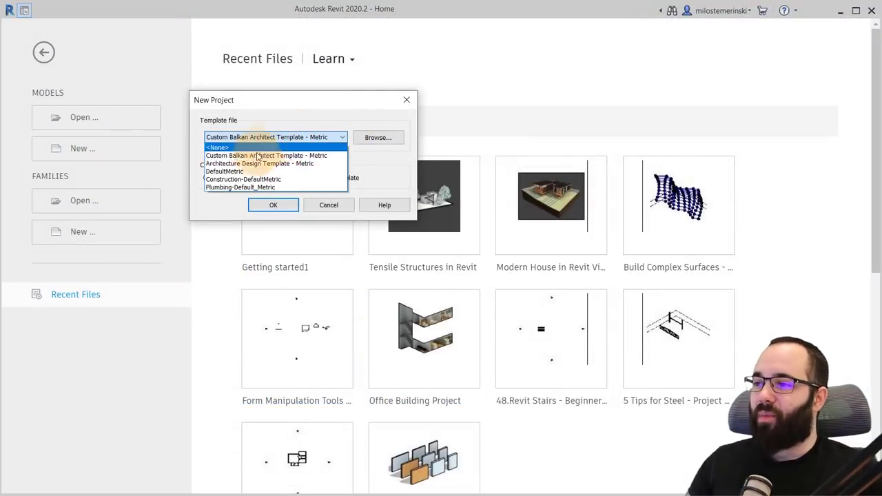
click(221, 157)
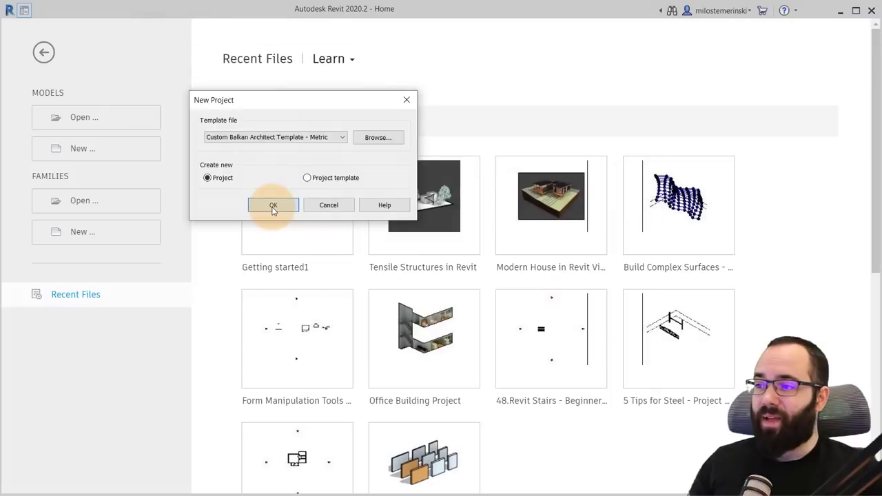
click(272, 206)
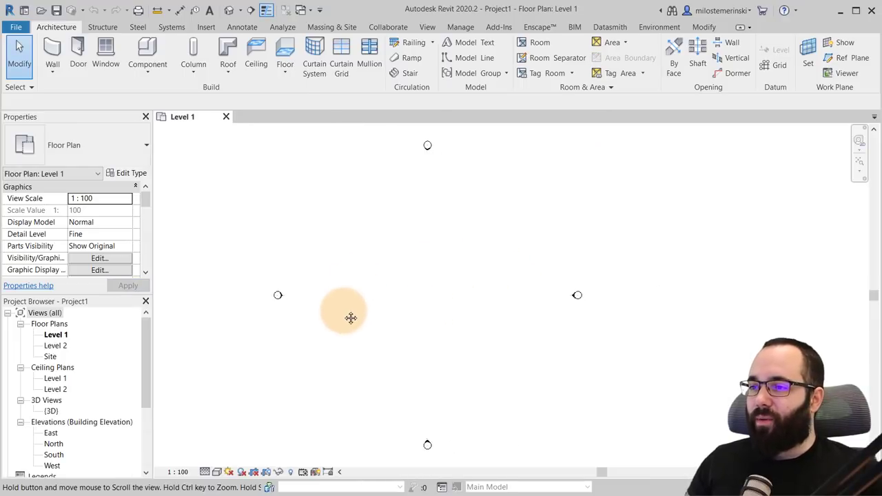
Draw a closed rectangle of Generic - 400mm walls on Level 1 from two opposite corners
middle_drag(360, 311, 341, 310)
middle_drag(322, 226, 410, 268)
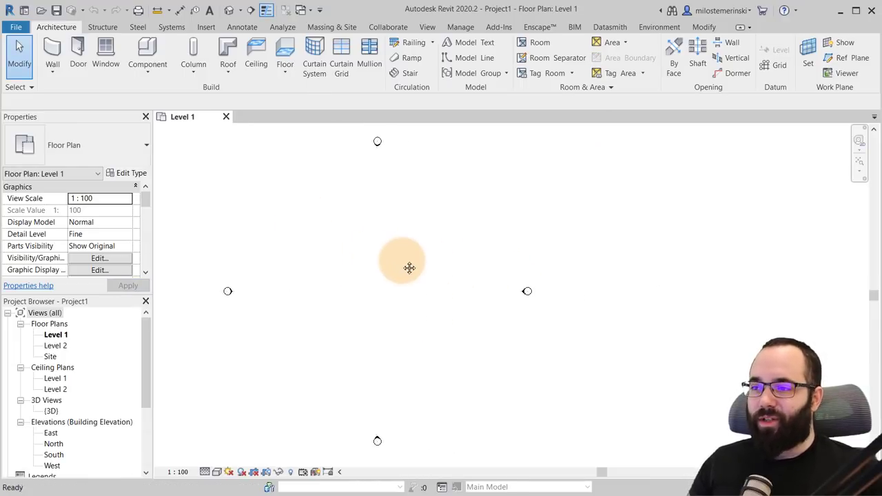
click(53, 54)
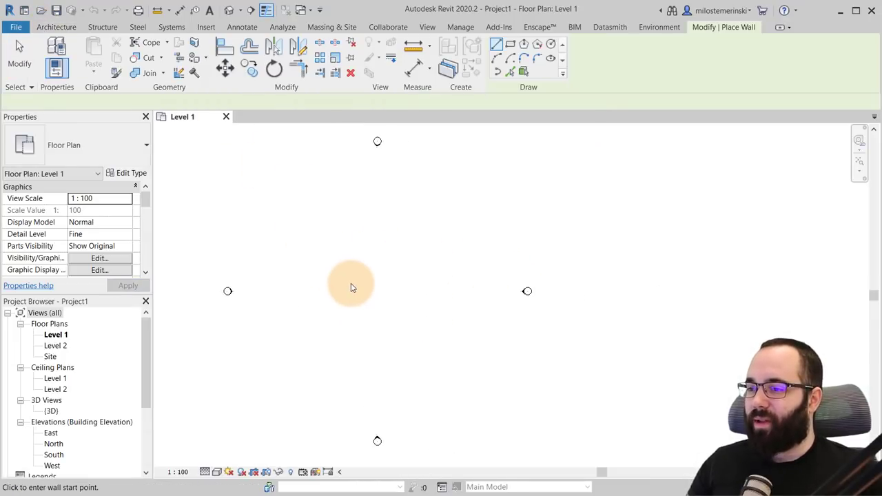
click(510, 44)
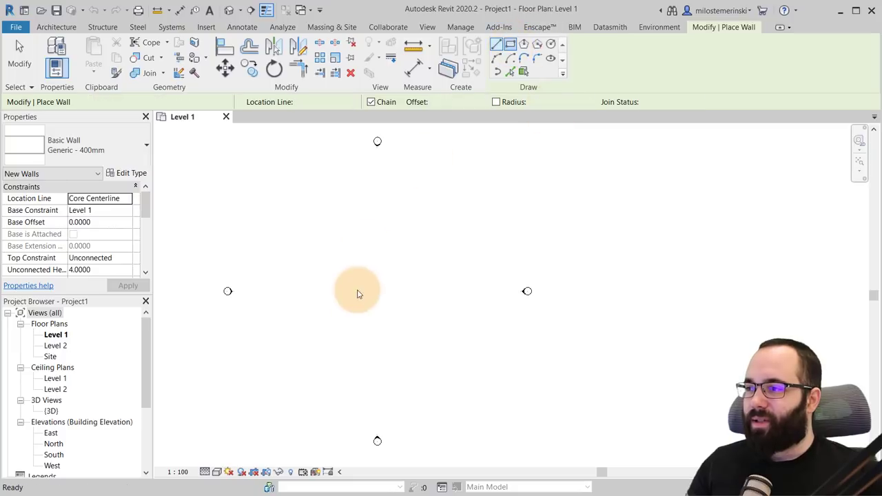
click(336, 279)
click(384, 314)
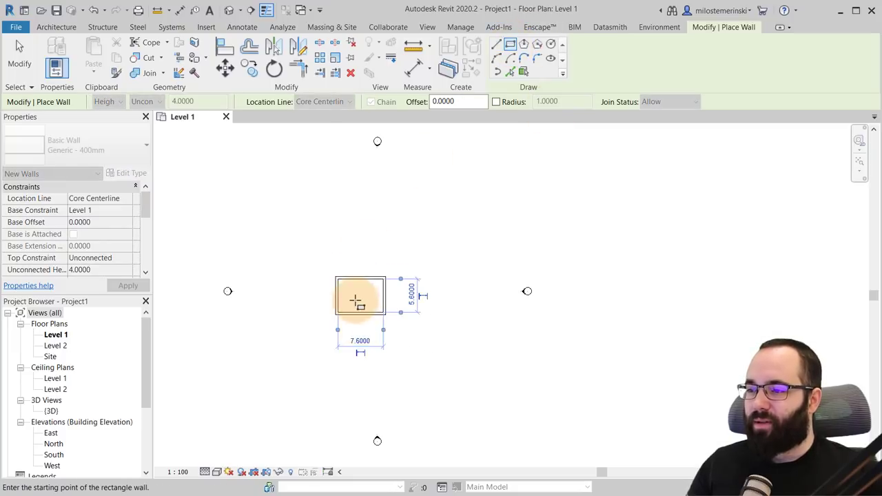
Create a rectangular Generic 150mm floor extending well beyond the walls
scroll(356, 301, up, 4)
key(Escape)
key(Escape)
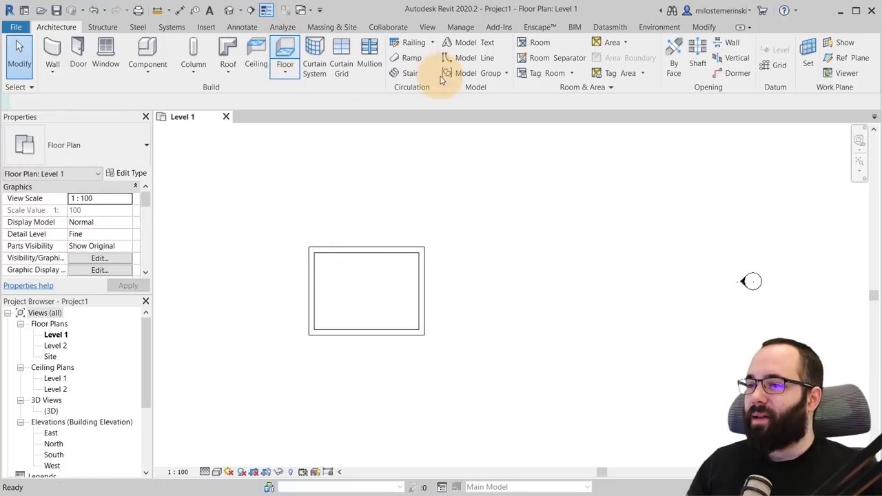
click(605, 43)
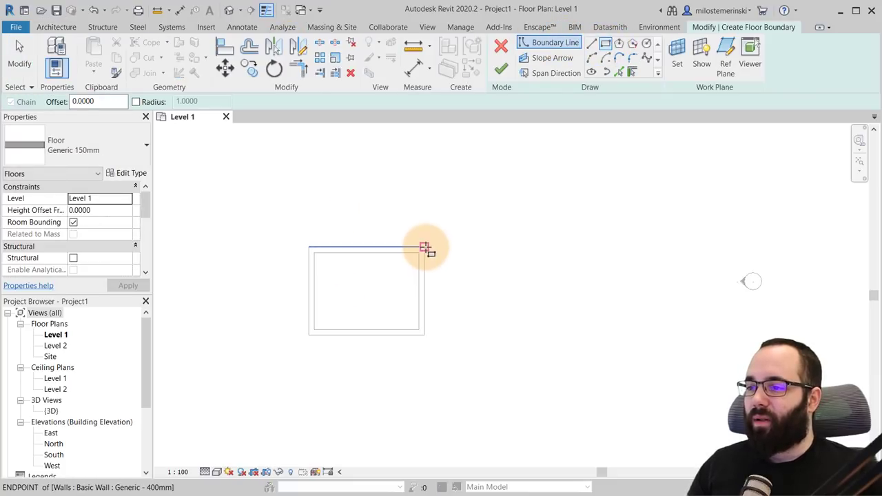
click(426, 248)
click(198, 433)
click(501, 69)
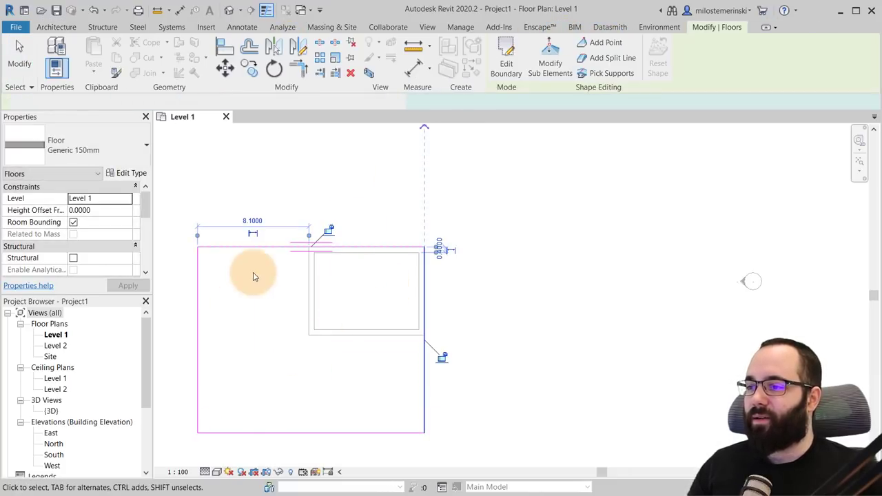
Switch to the Level 2 floor plan with nothing selected
middle_drag(302, 334, 325, 307)
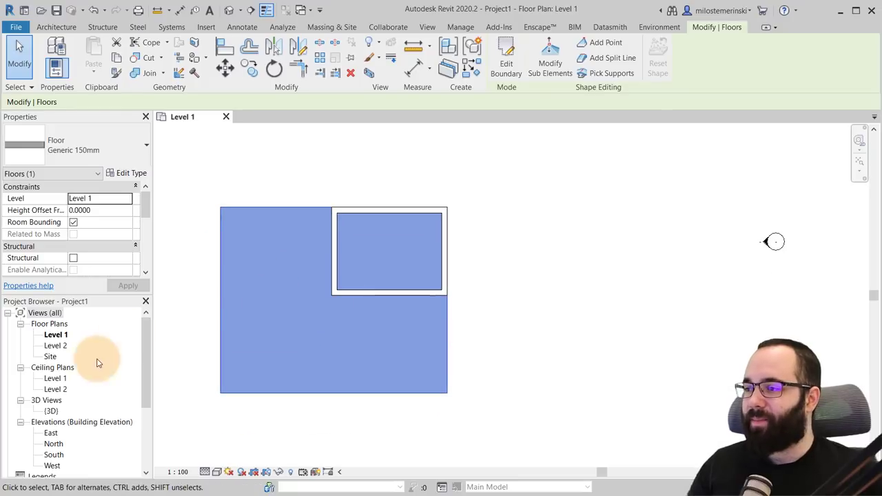
click(62, 347)
double_click(64, 350)
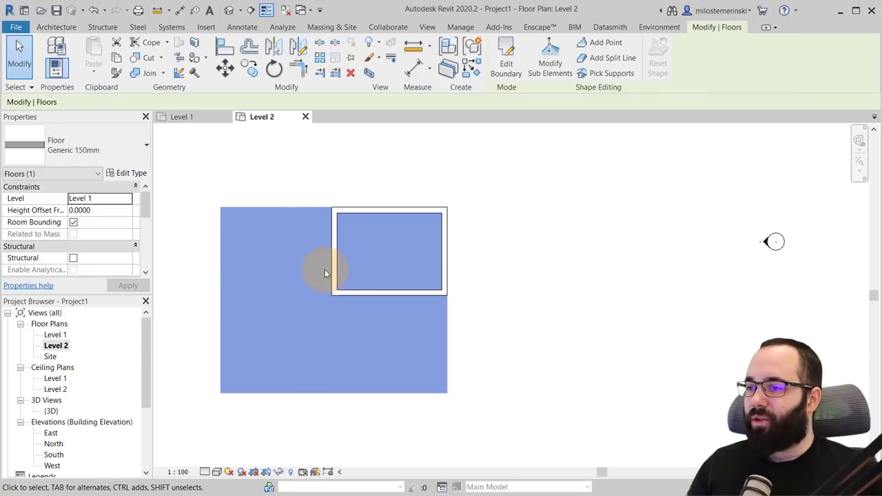
key(Escape)
Create a Generic - 400mm hip roof from a footprint rectangle over the walls, declining wall attachment
click(228, 48)
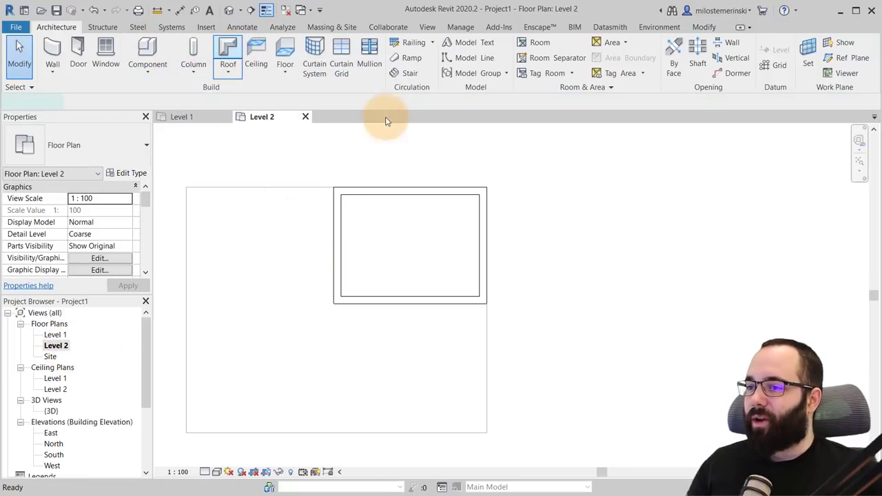
click(603, 45)
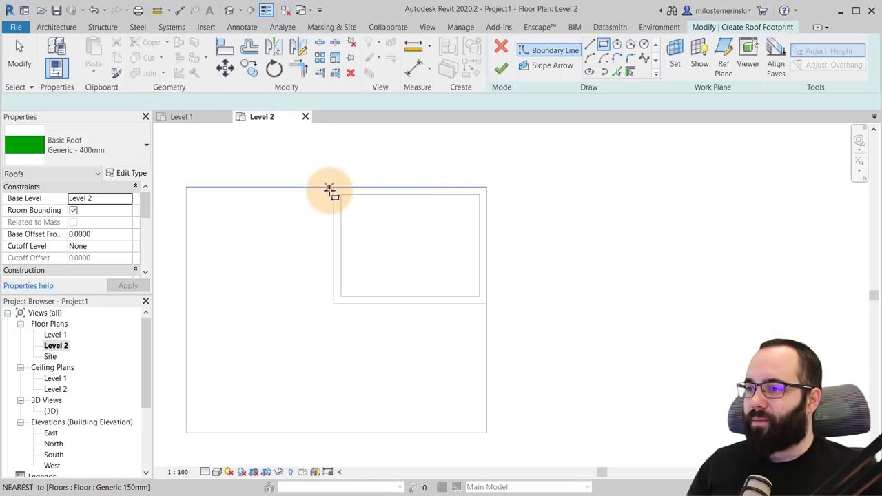
key(Escape)
key(Return)
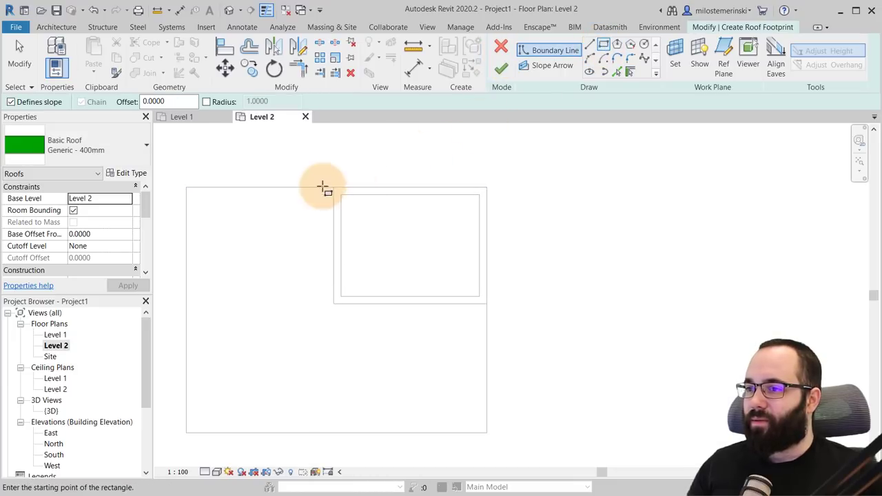
click(335, 188)
click(479, 297)
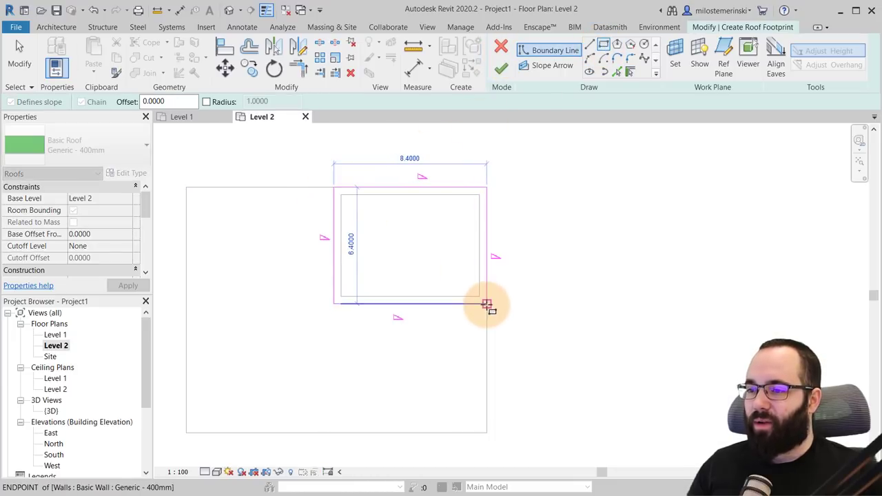
click(501, 69)
click(480, 263)
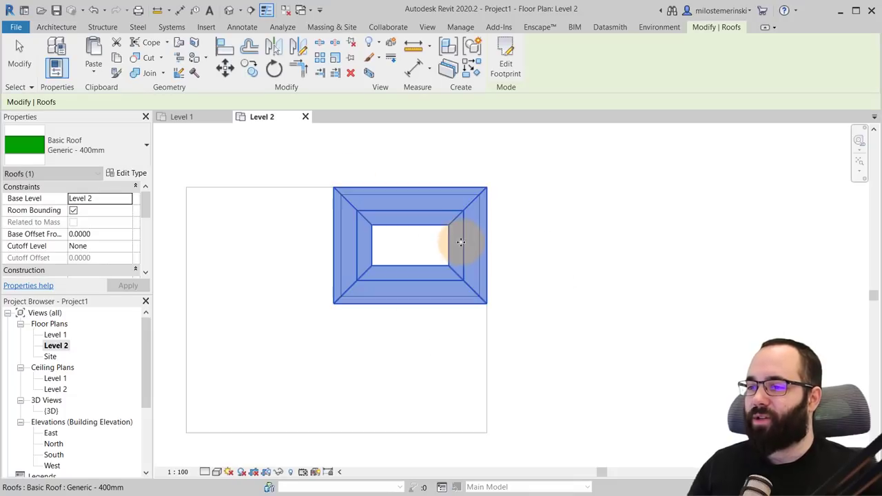
click(309, 182)
In the 3D view, Tab-select the four-wall chain and attach their tops to the hip roof
click(229, 10)
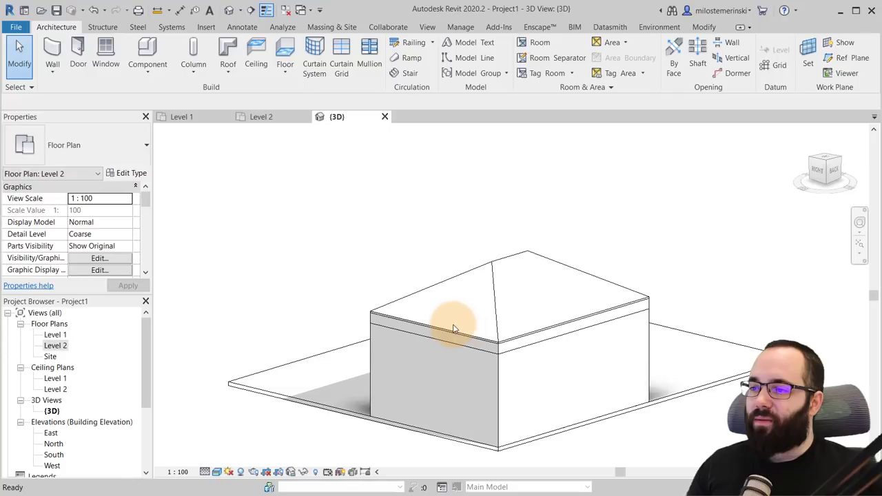
shift+middle_drag(441, 315, 388, 361)
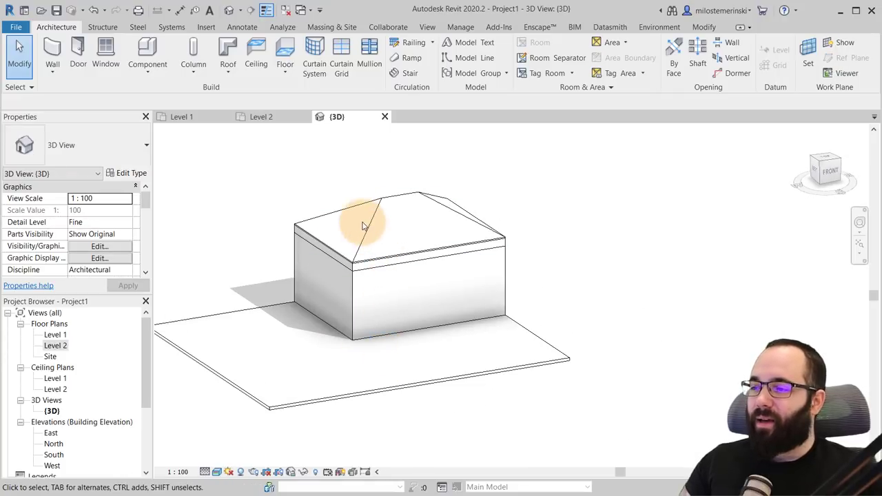
key(Tab)
click(352, 307)
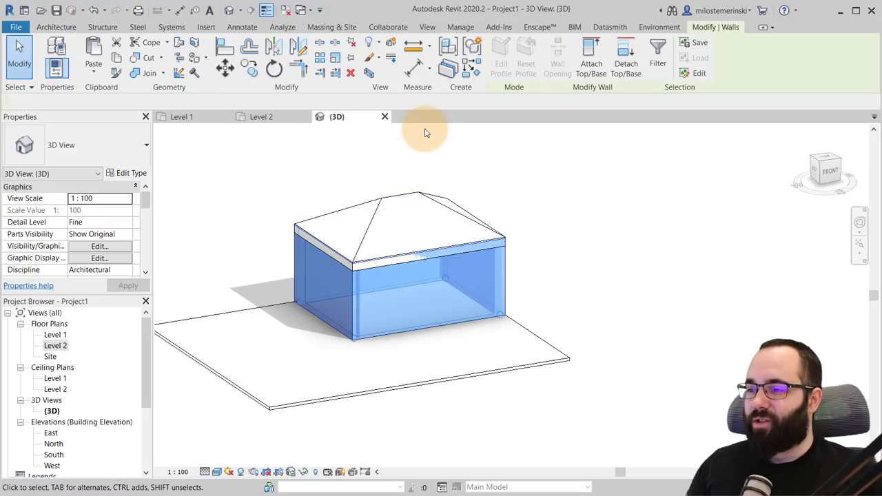
click(590, 67)
click(448, 215)
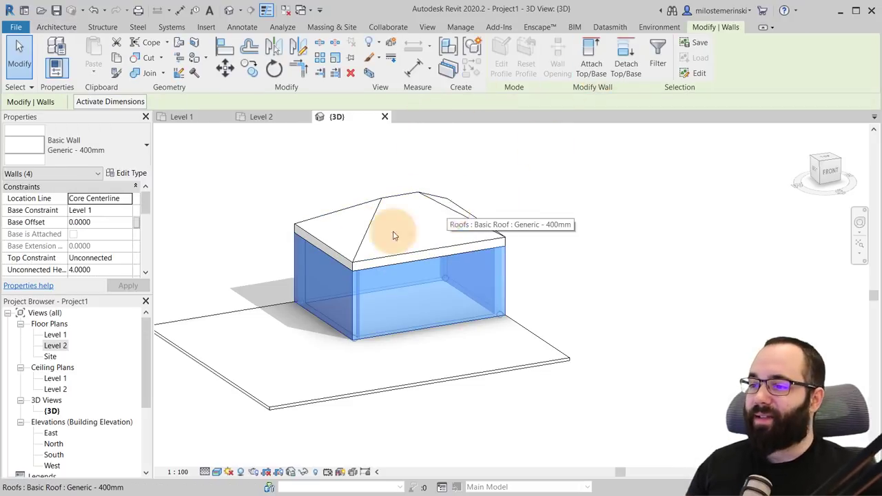
click(213, 187)
scroll(264, 223, up, 2)
scroll(250, 239, down, 2)
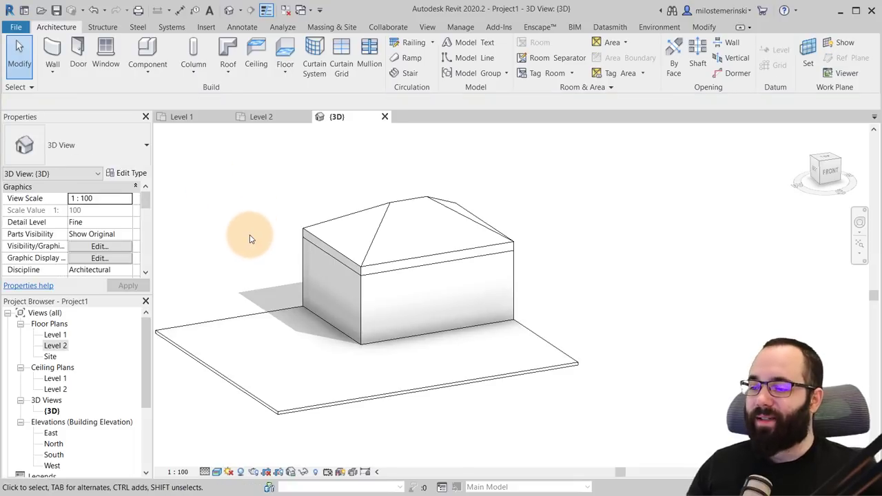
Create the new family Family2 from the Metric Detail Item.rft template
click(23, 28)
mouse_move(65, 76)
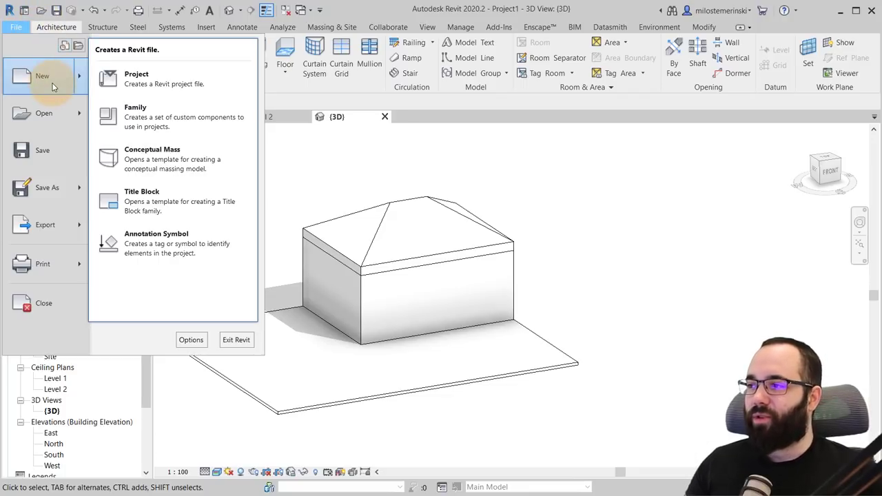
click(130, 121)
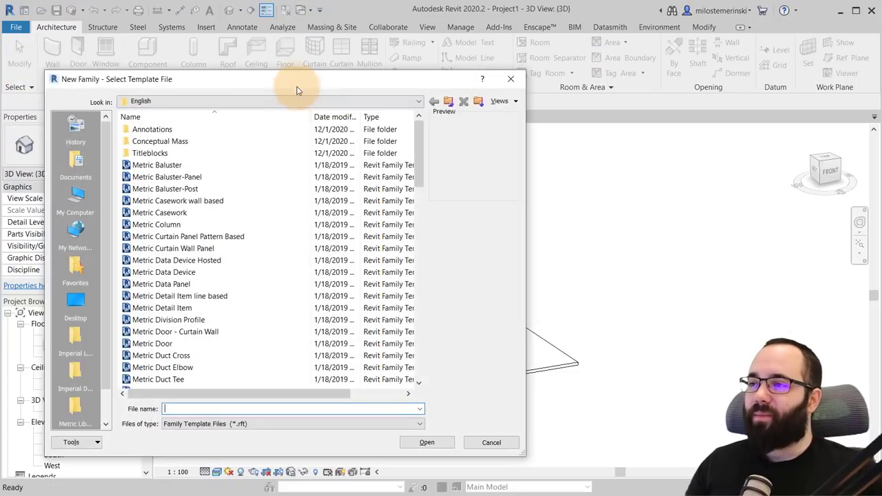
drag(298, 90, 303, 65)
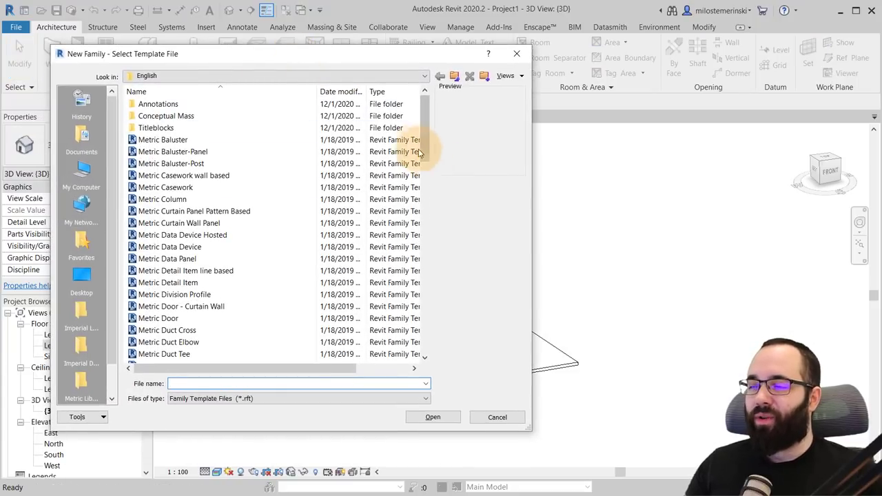
scroll(428, 140, down, 1)
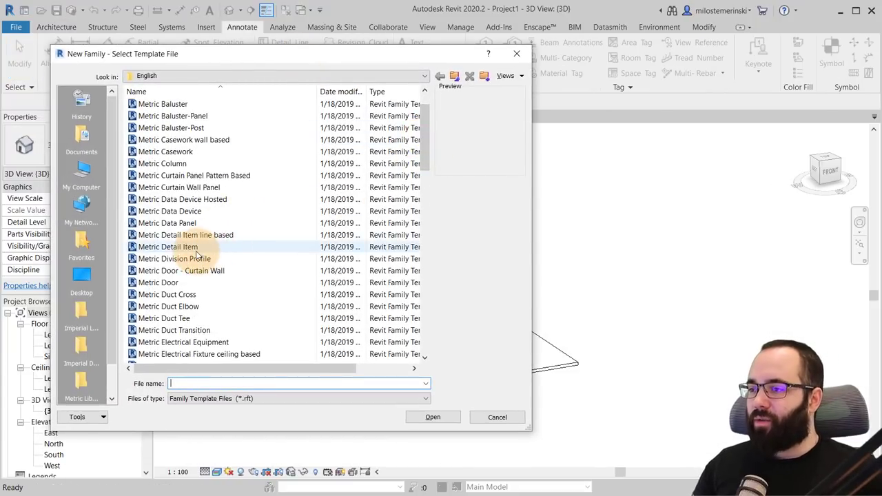
click(173, 248)
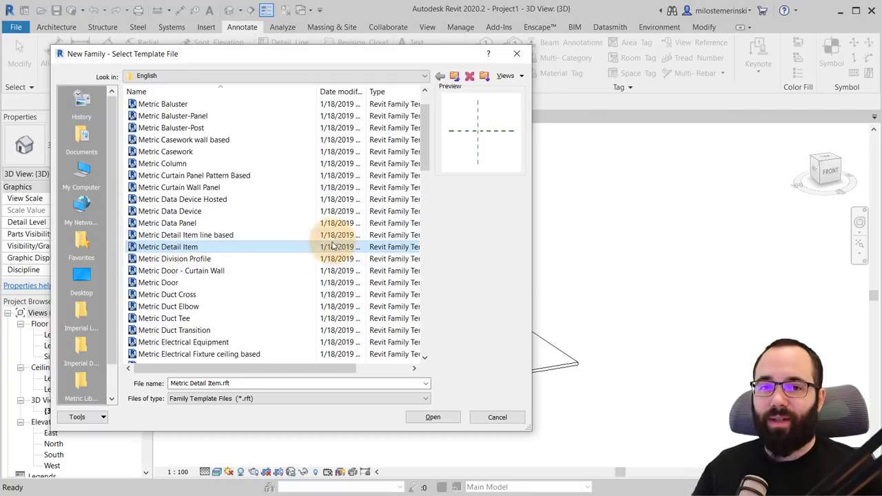
click(425, 417)
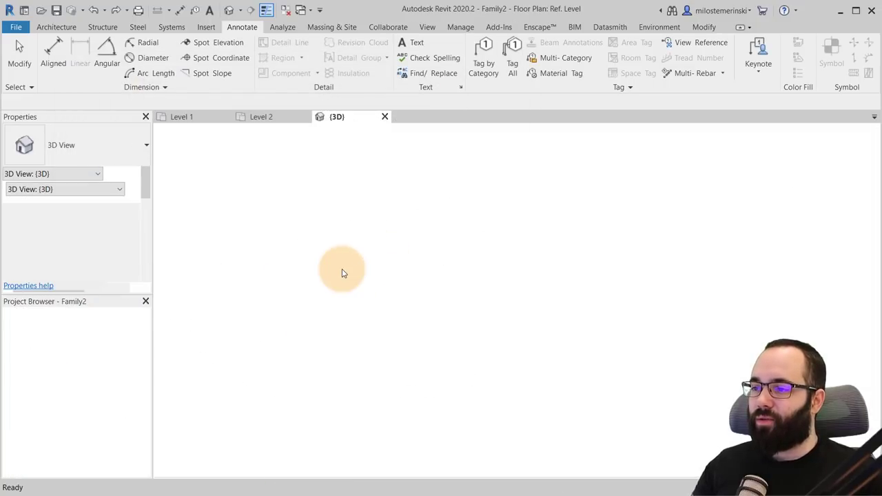
Import PERS_man_standing_193.dwg into the Ref. Level plan with inverted colors and meter units
middle_drag(461, 259, 360, 269)
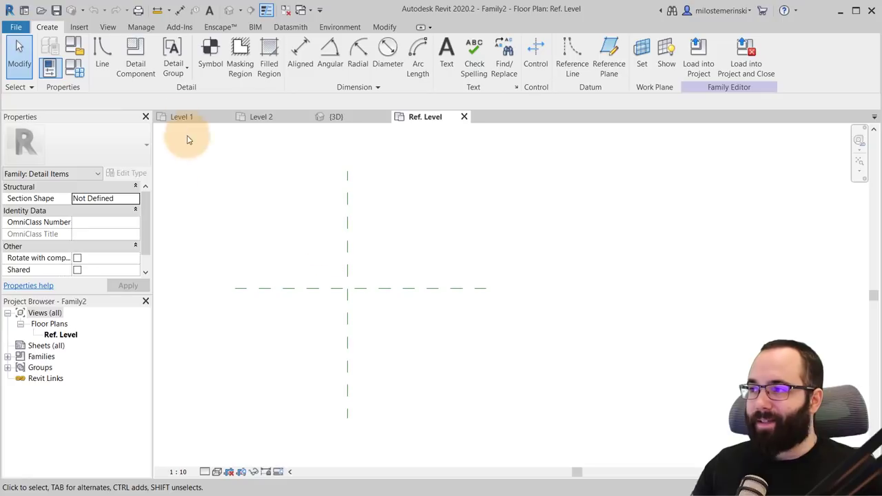
click(81, 28)
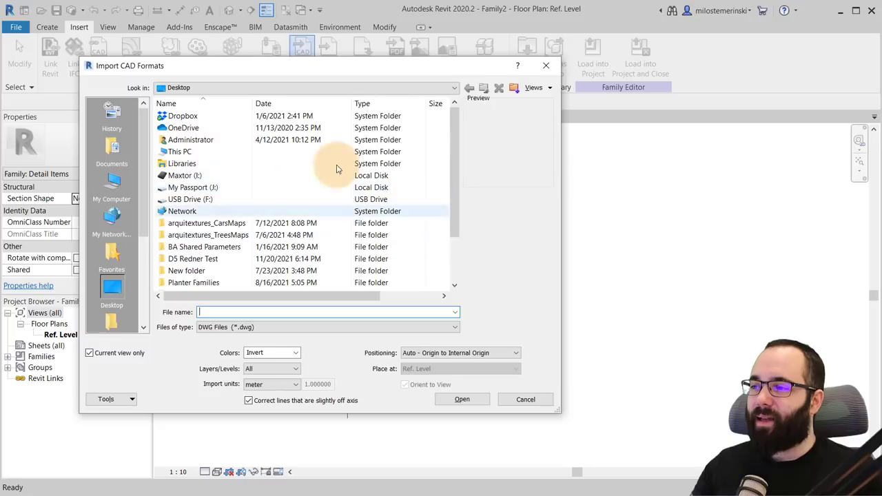
scroll(335, 168, down, 2)
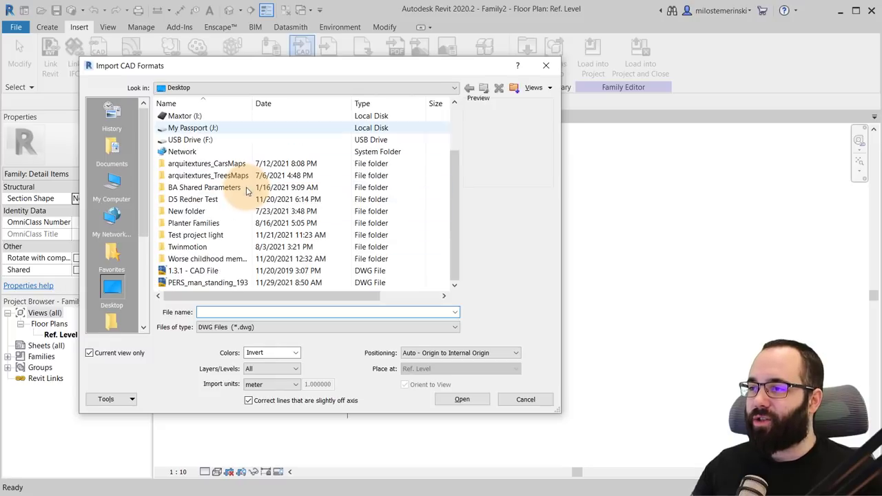
click(184, 286)
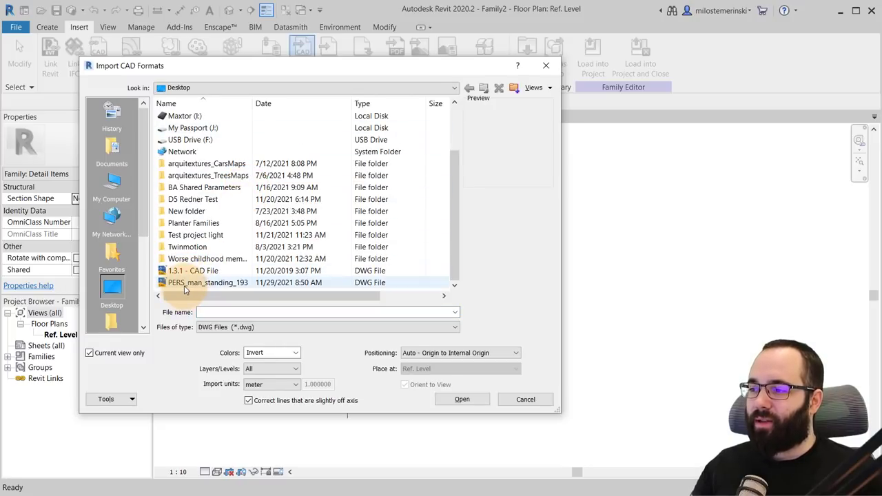
click(285, 354)
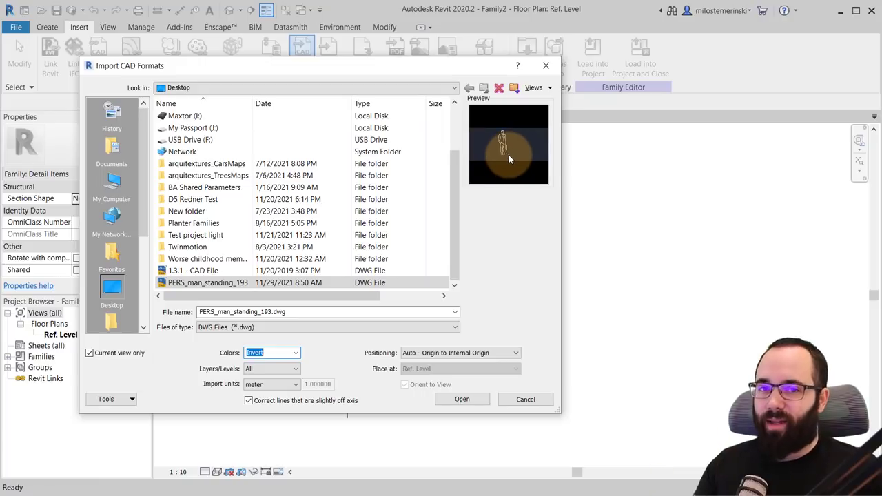
click(269, 385)
click(276, 417)
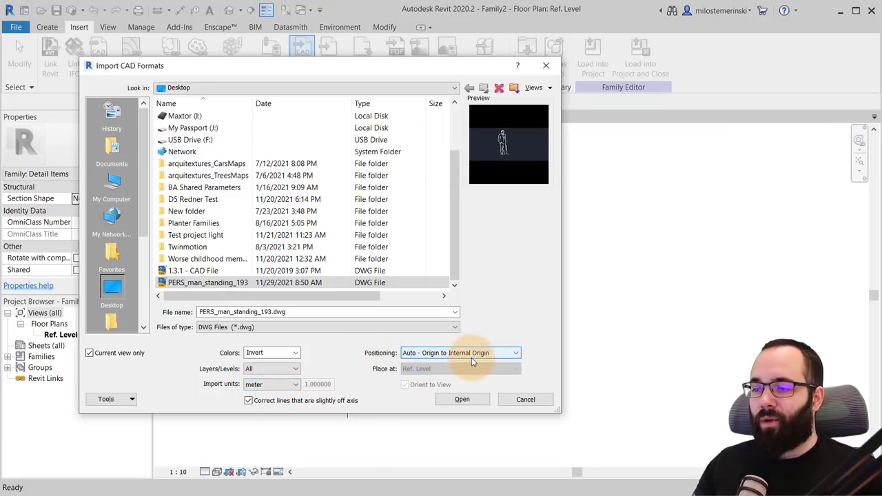
click(461, 400)
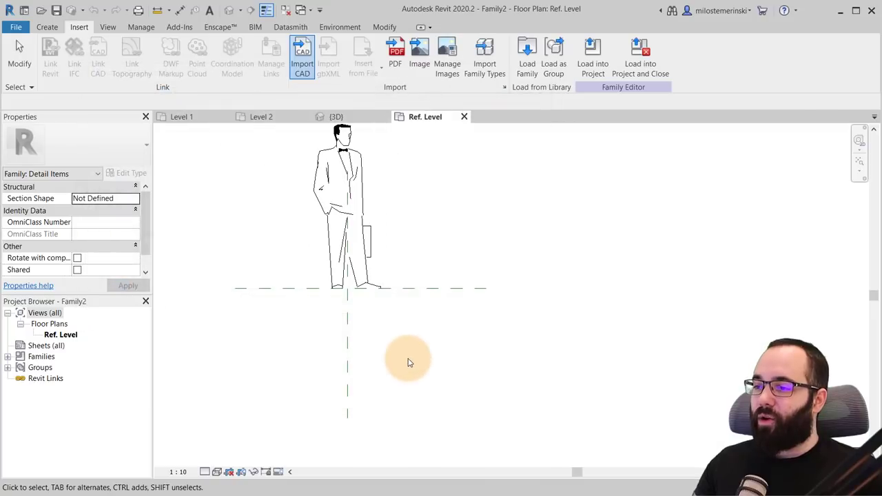
Pan to show the whole man figure and undo a trial move so his feet stay at the origin
click(367, 298)
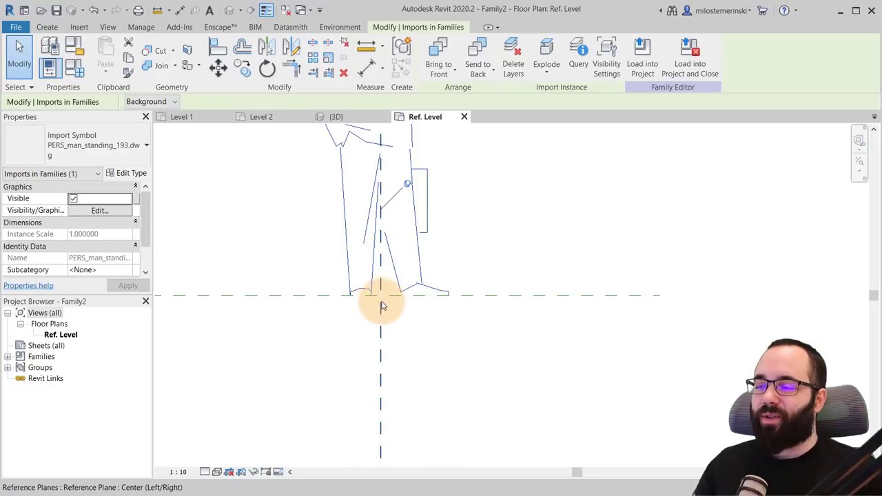
middle_drag(437, 331, 435, 388)
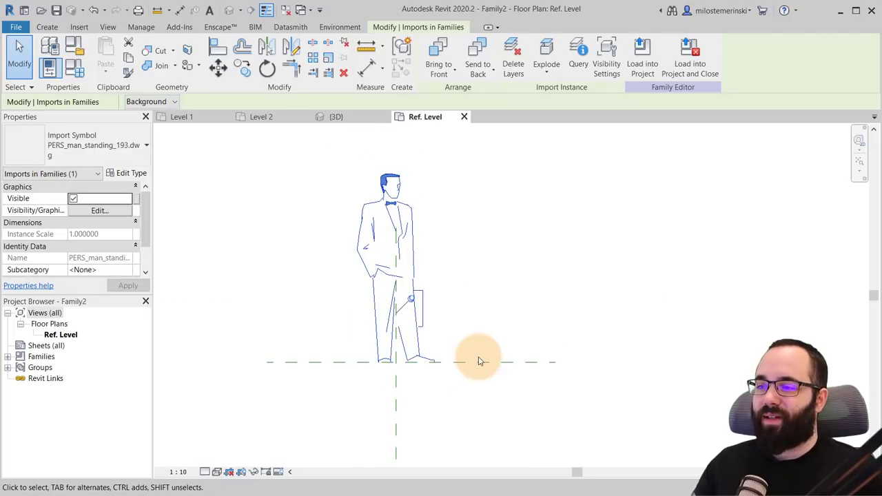
click(429, 315)
click(418, 319)
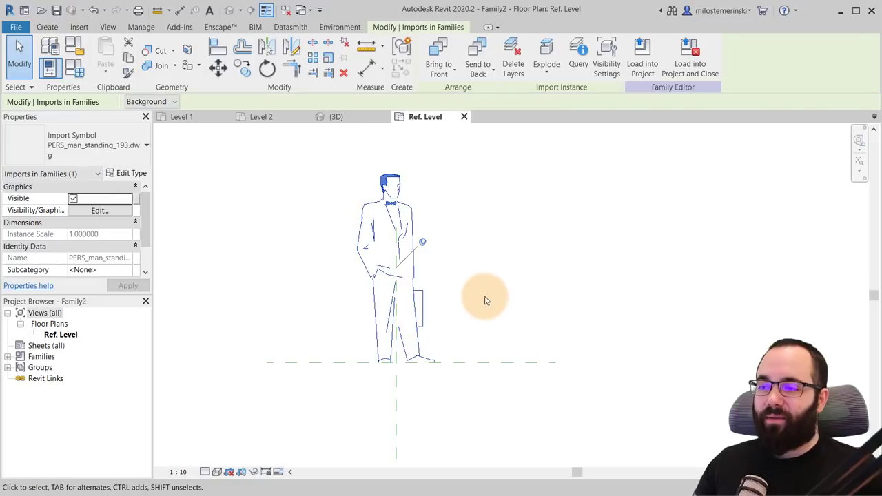
drag(415, 272, 444, 272)
click(94, 10)
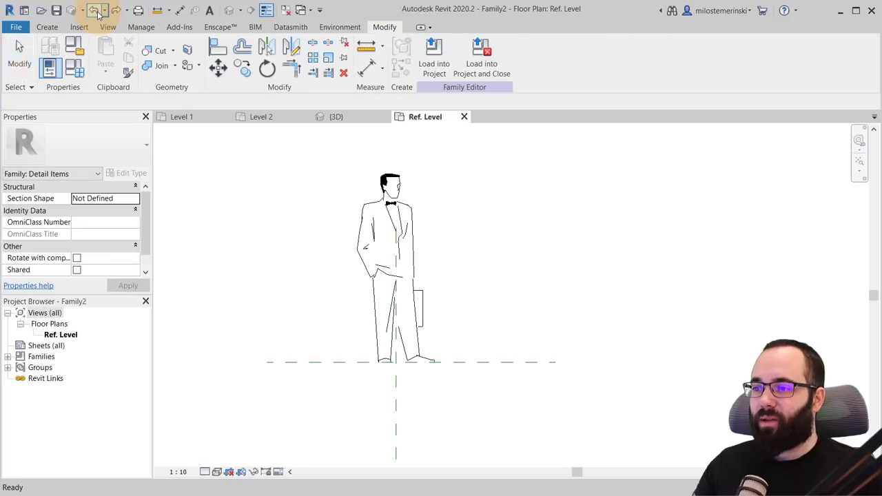
click(421, 247)
click(473, 288)
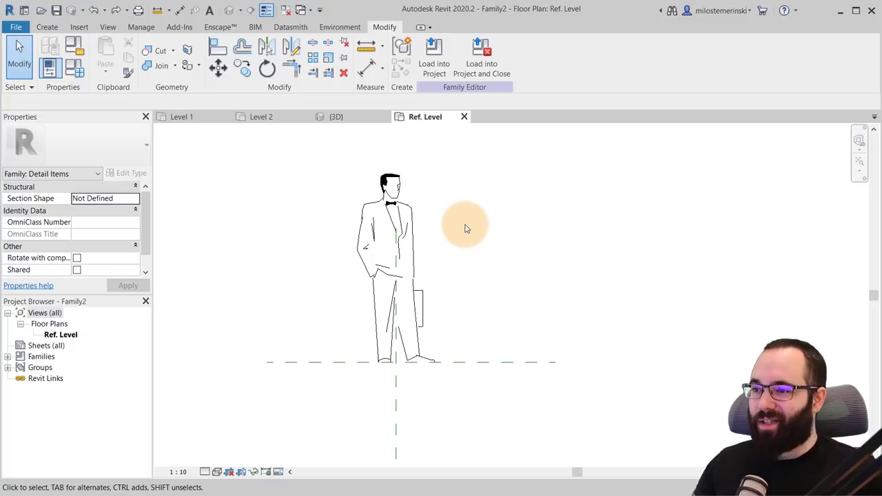
Load Family2 into Project1 and place it as a detail component left of the house in South elevation
click(434, 77)
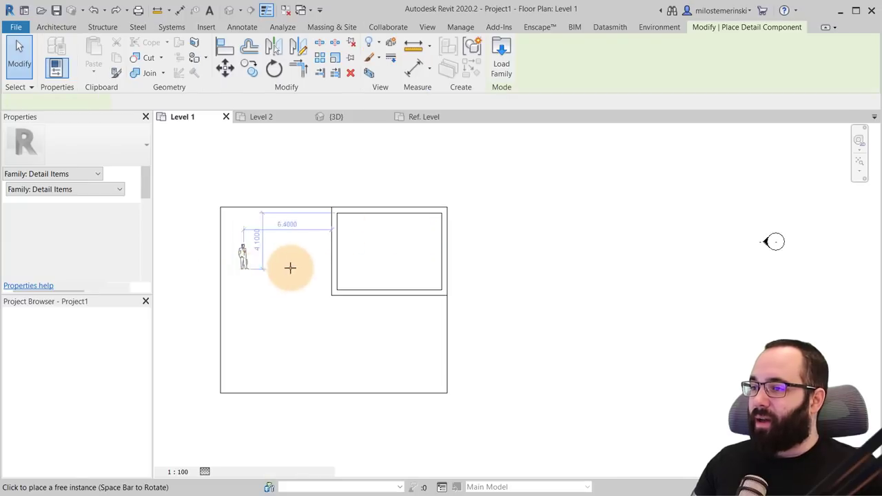
double_click(54, 455)
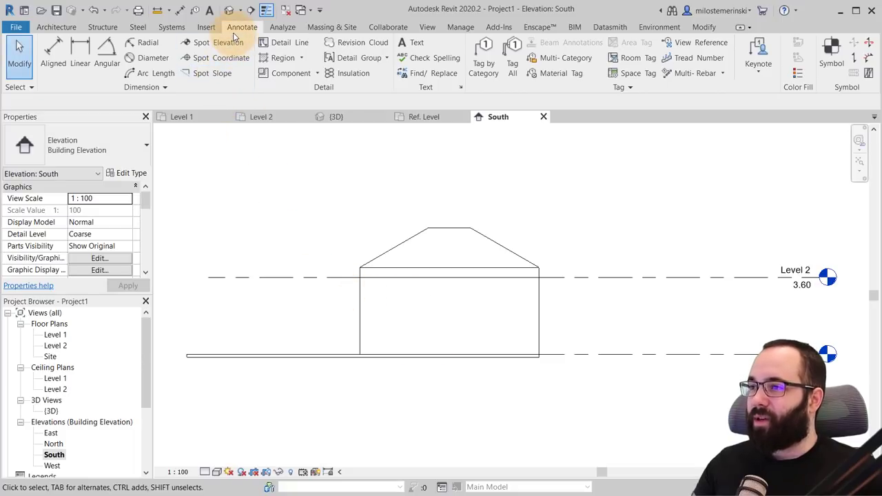
click(277, 74)
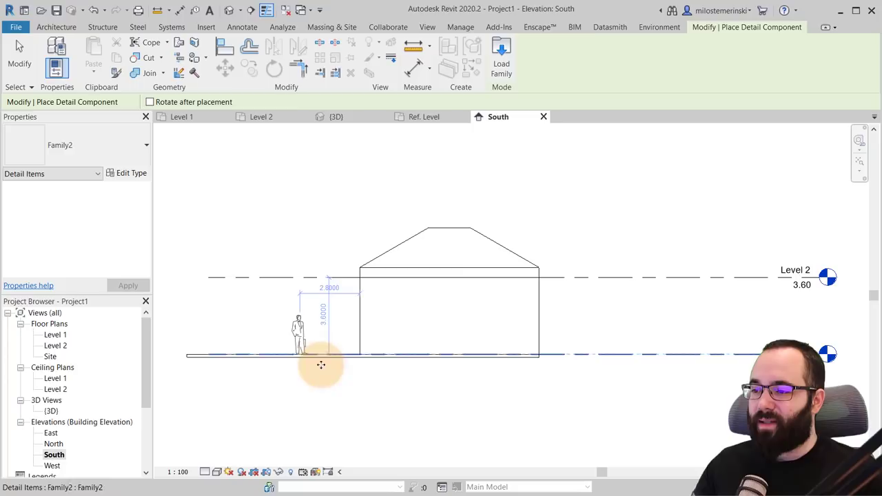
click(325, 391)
key(Escape)
key(Escape)
Zoom and recentre the South elevation to inspect the placed man figure
scroll(324, 338, up, 5)
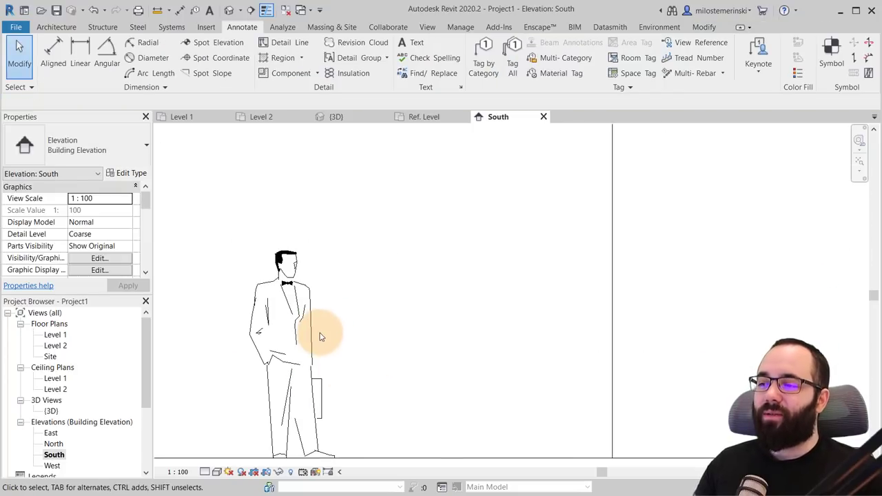
scroll(319, 337, down, 5)
middle_drag(343, 302, 328, 326)
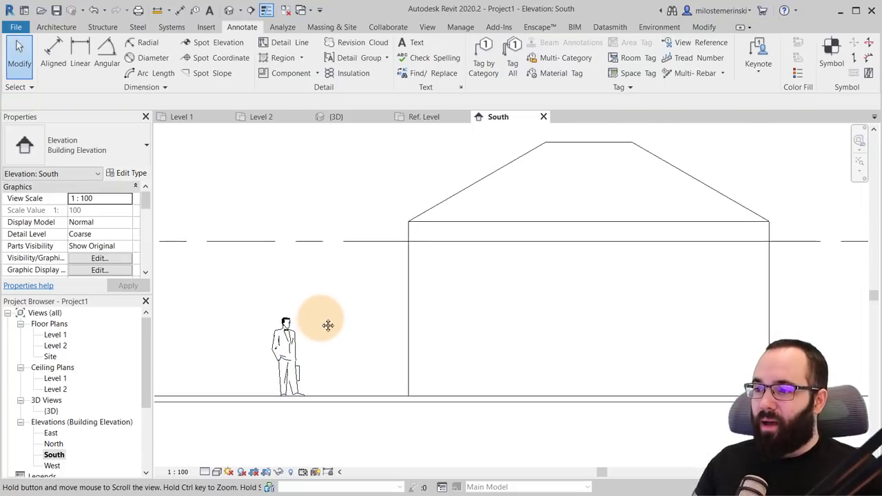
scroll(328, 325, down, 4)
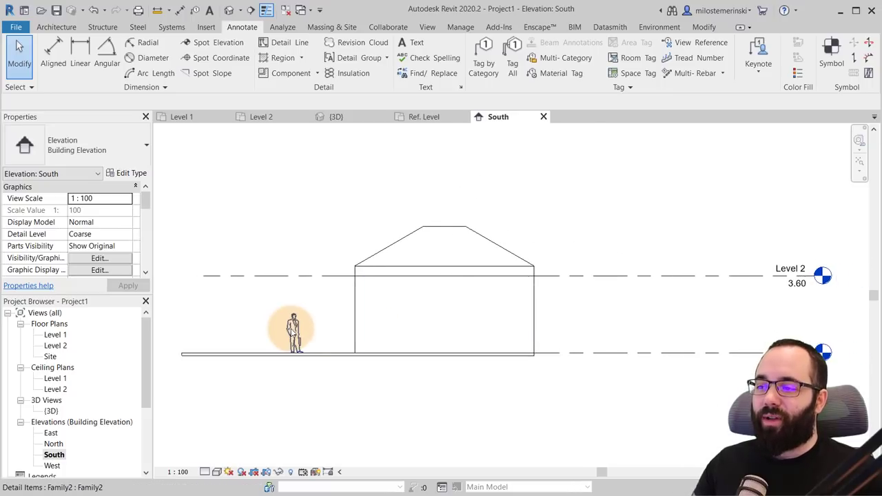
scroll(293, 331, up, 3)
click(300, 323)
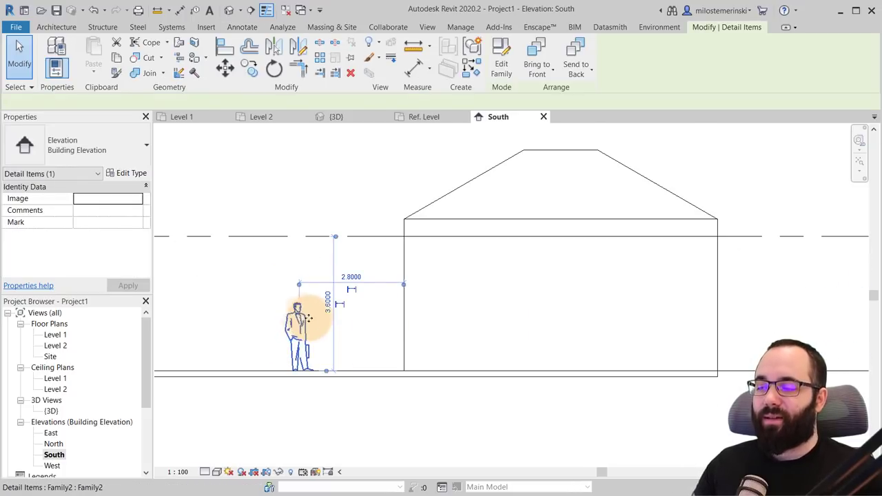
key(Escape)
scroll(310, 321, up, 2)
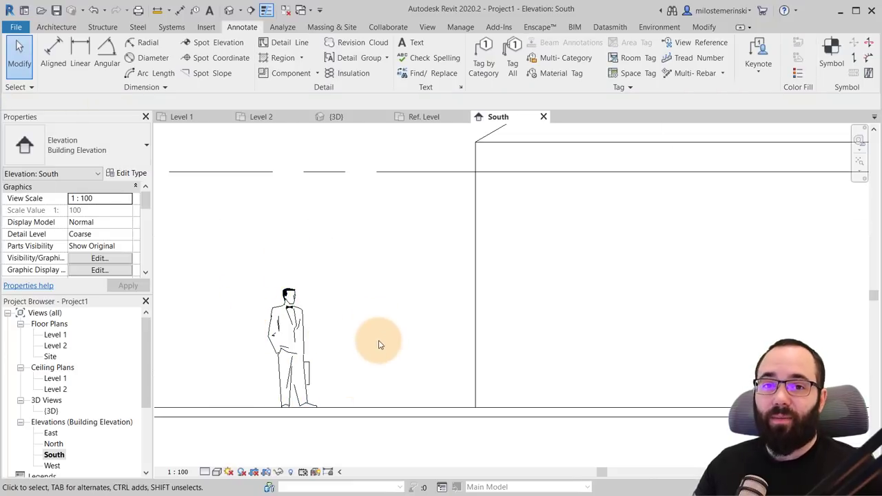
scroll(324, 357, down, 3)
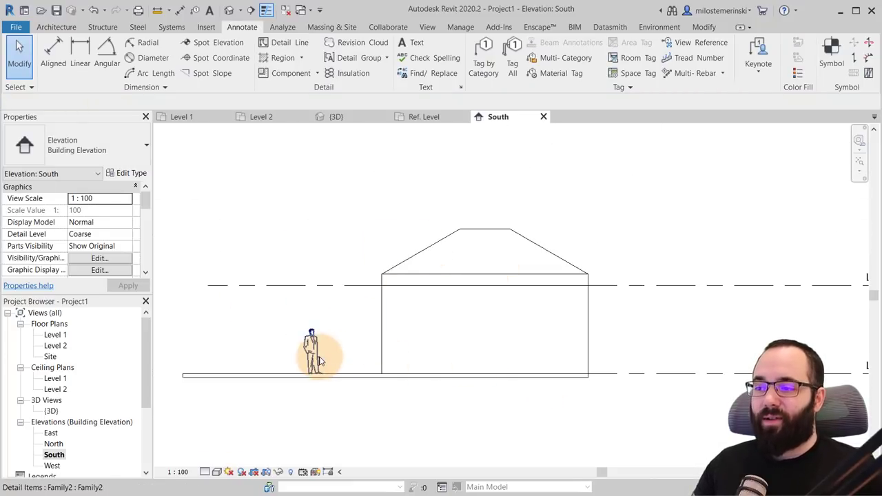
scroll(320, 360, up, 3)
Select the man figure several times to check its distance from the house
click(329, 376)
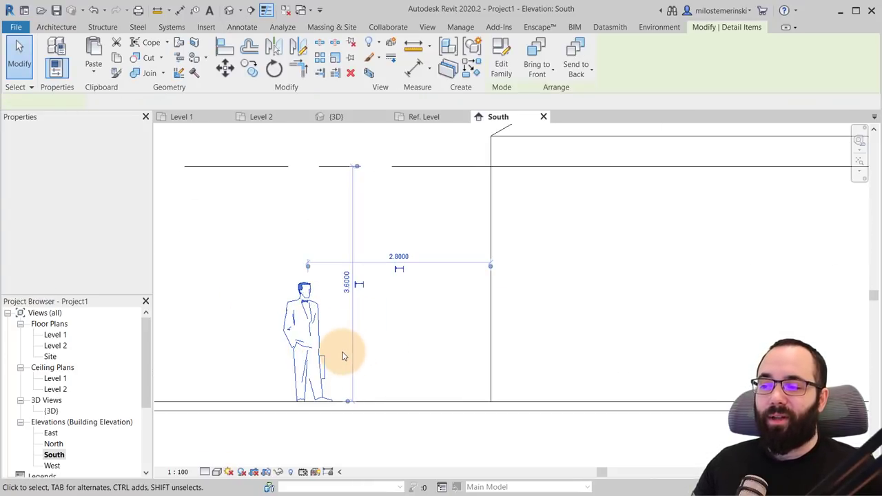
key(Escape)
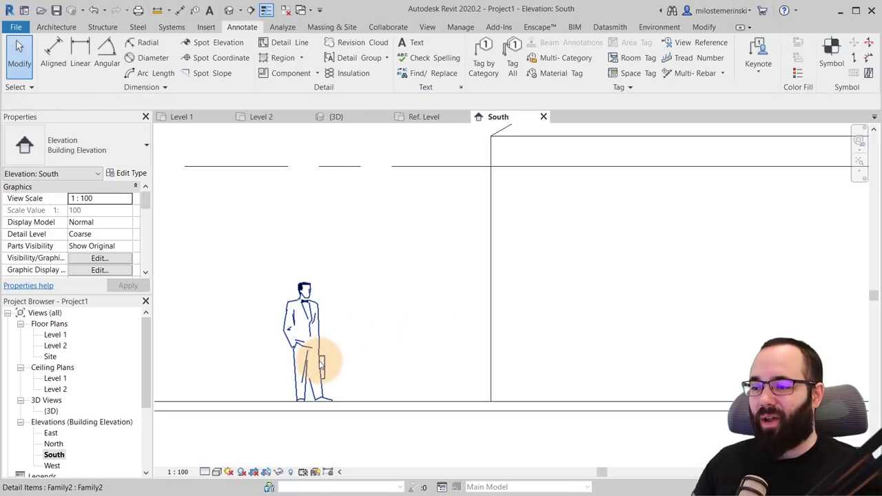
click(316, 360)
click(405, 351)
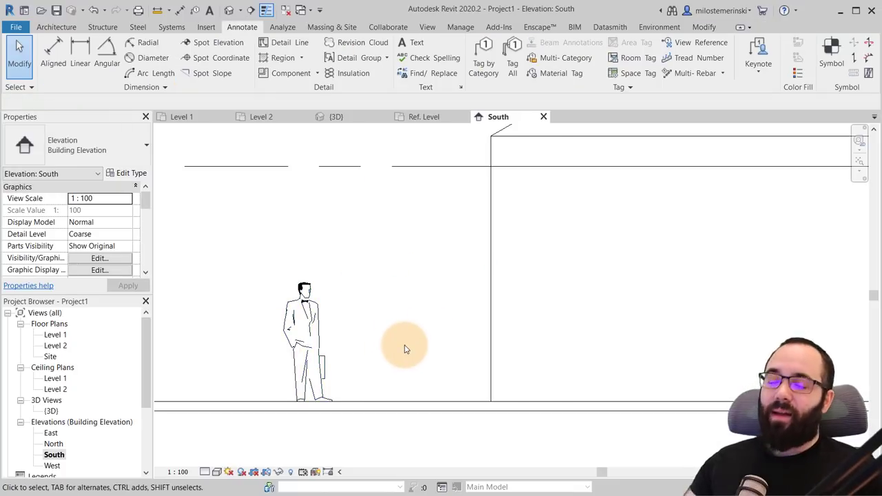
click(297, 355)
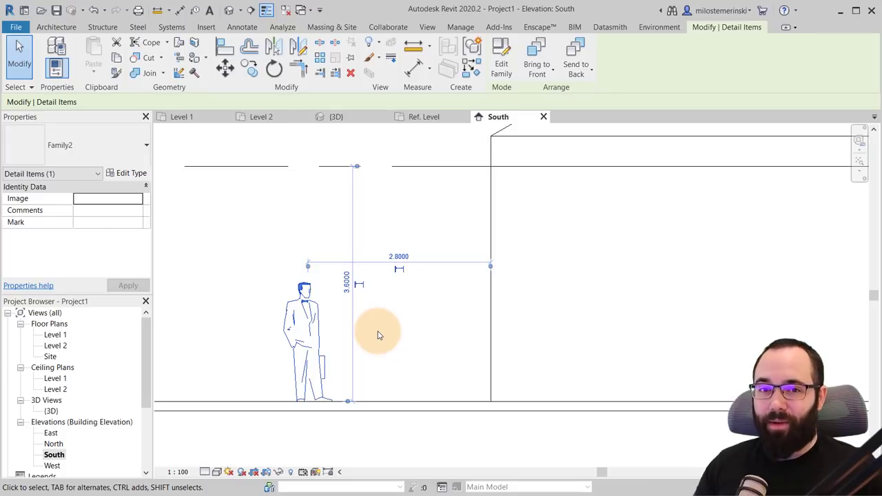
click(453, 338)
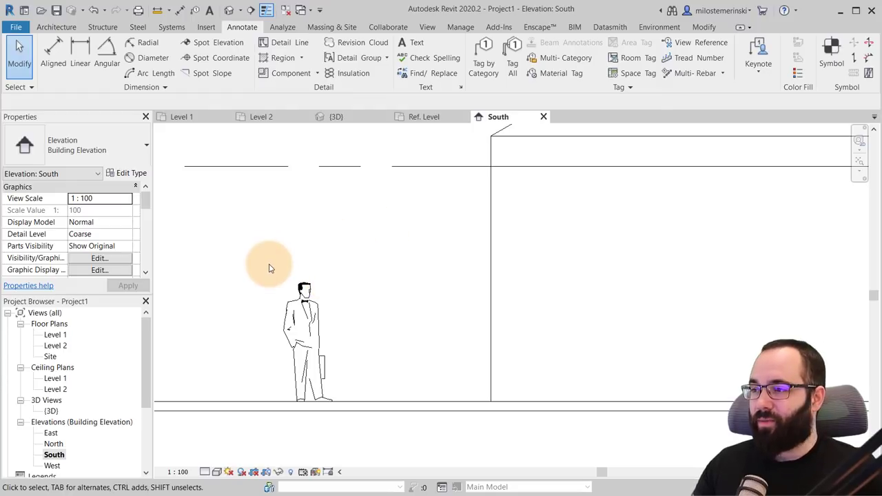
Place an M_RPC Tree Gray Birch - 3.1 Meters beside the house on Level 1 and select it
click(57, 27)
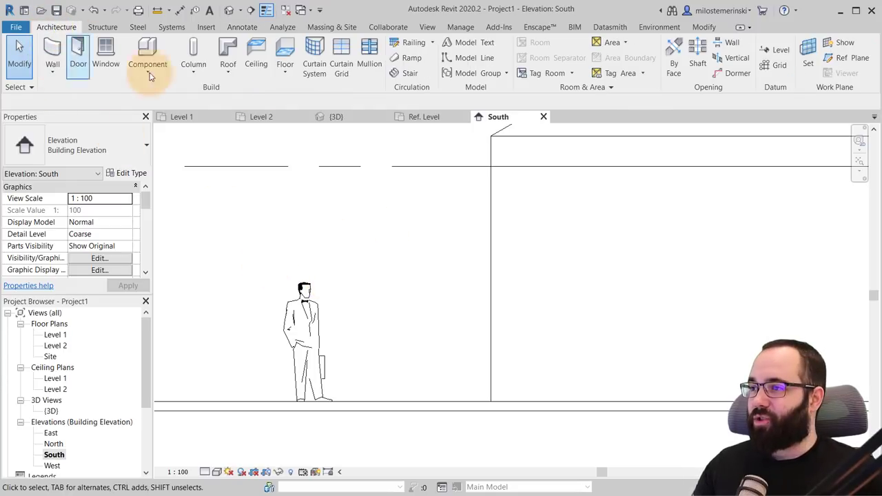
click(186, 117)
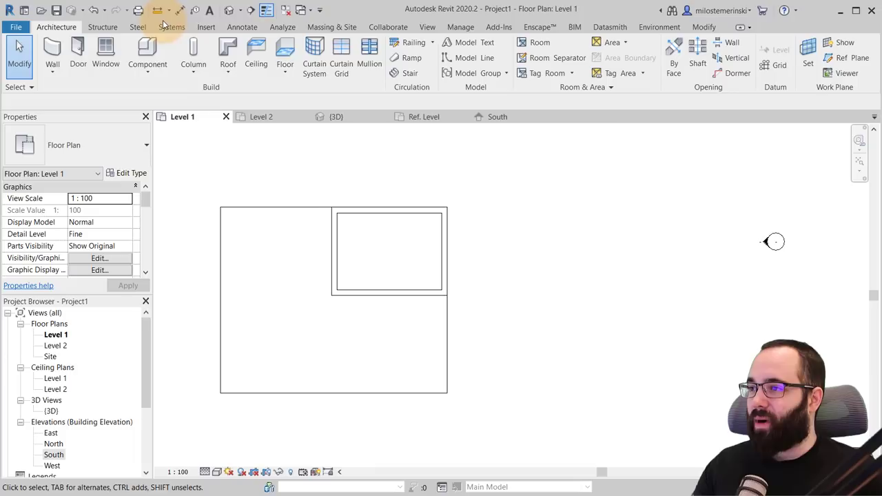
click(148, 54)
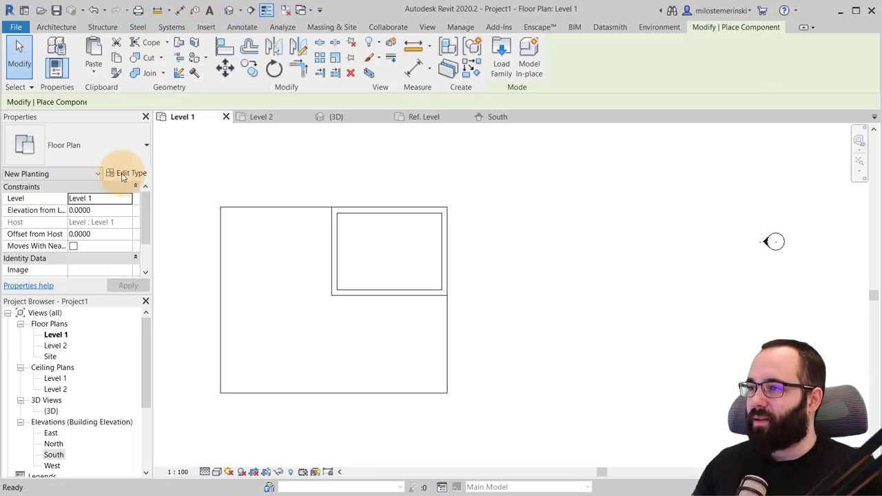
click(85, 149)
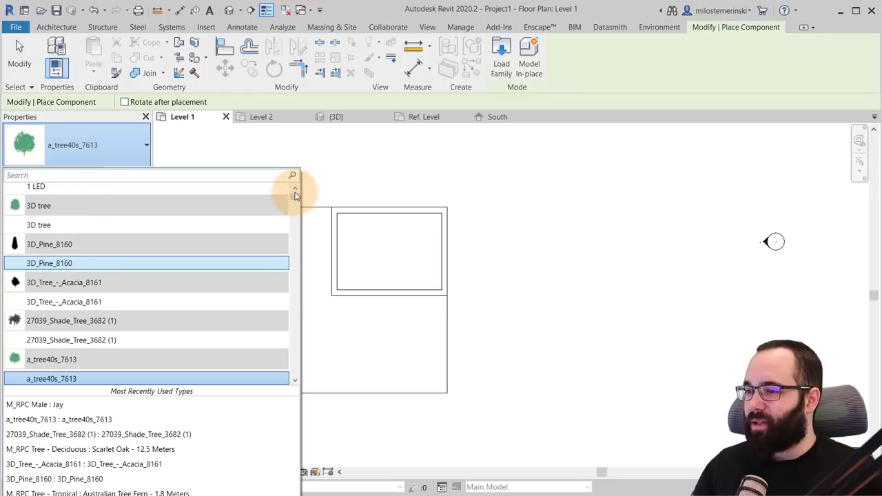
drag(295, 199, 296, 311)
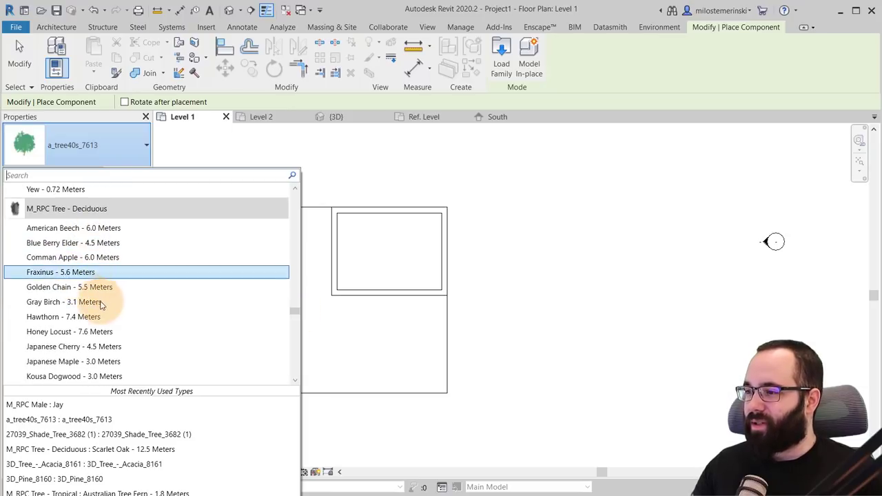
click(260, 290)
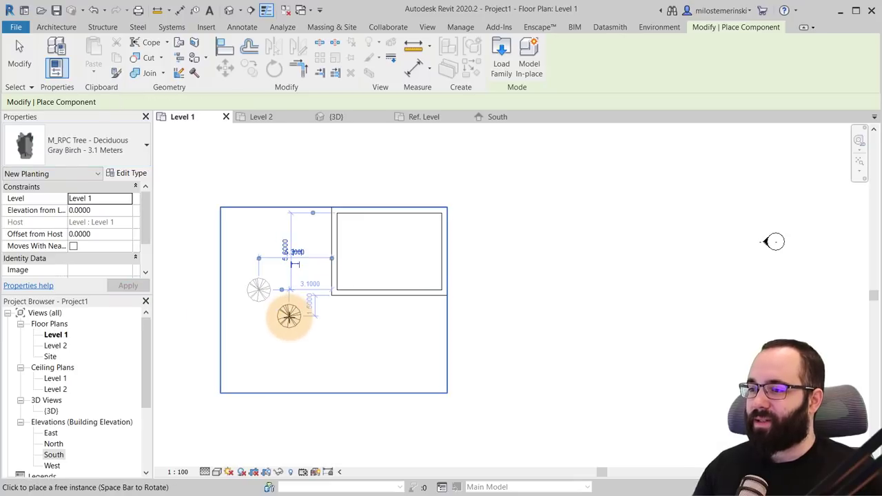
key(Escape)
key(Escape)
click(256, 299)
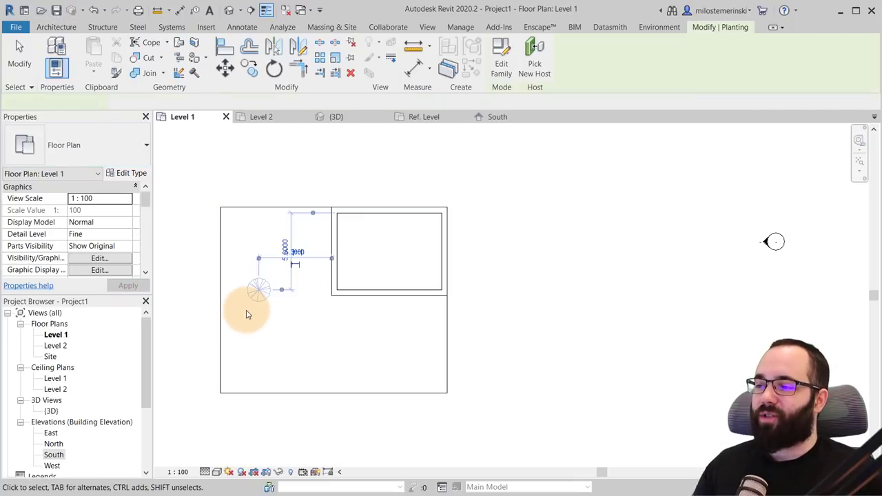
Switch to the {3D} view and zoom in toward the new tree
click(358, 118)
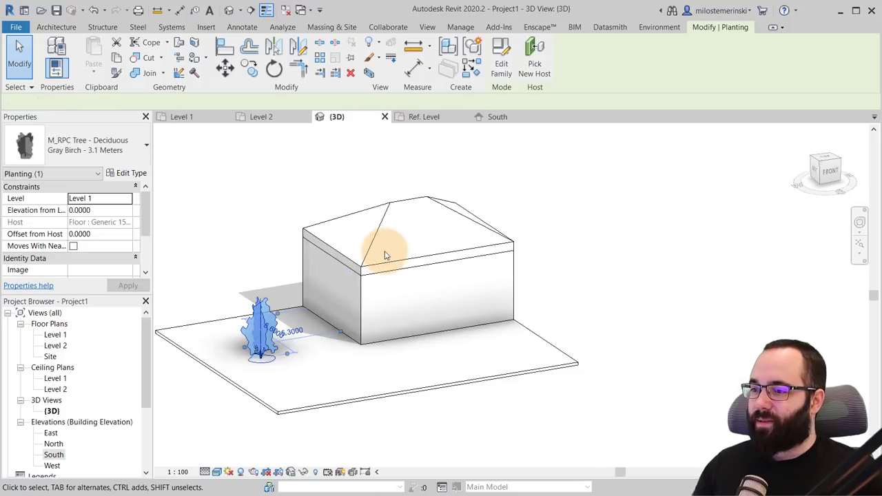
shift+middle_drag(366, 373, 247, 351)
scroll(275, 372, up, 5)
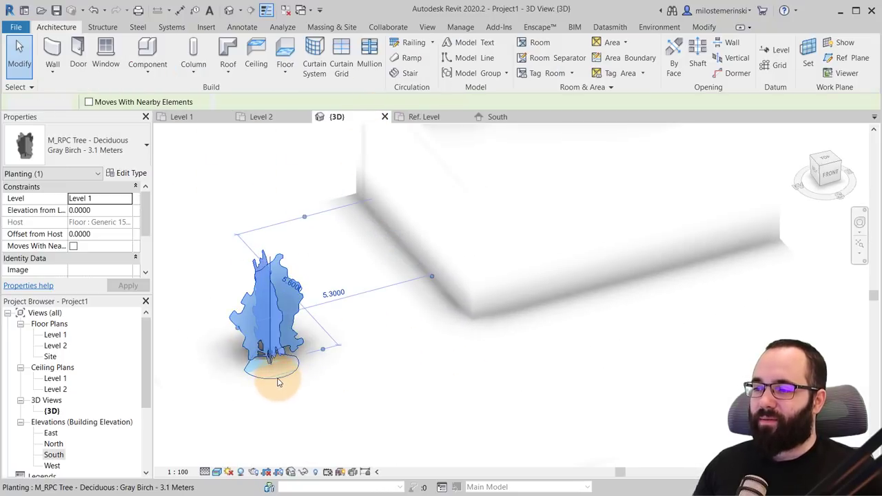
click(318, 381)
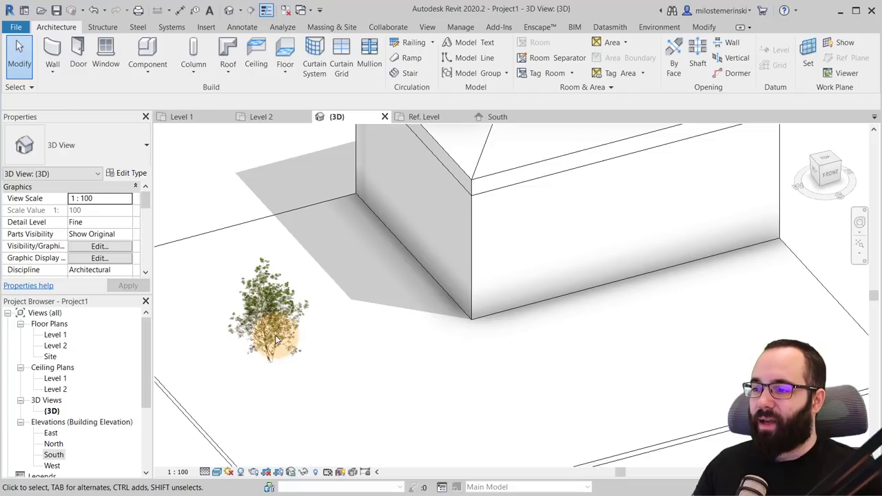
Change the visual style from Realistic to Hidden Line and select the Gray Birch tree
click(218, 473)
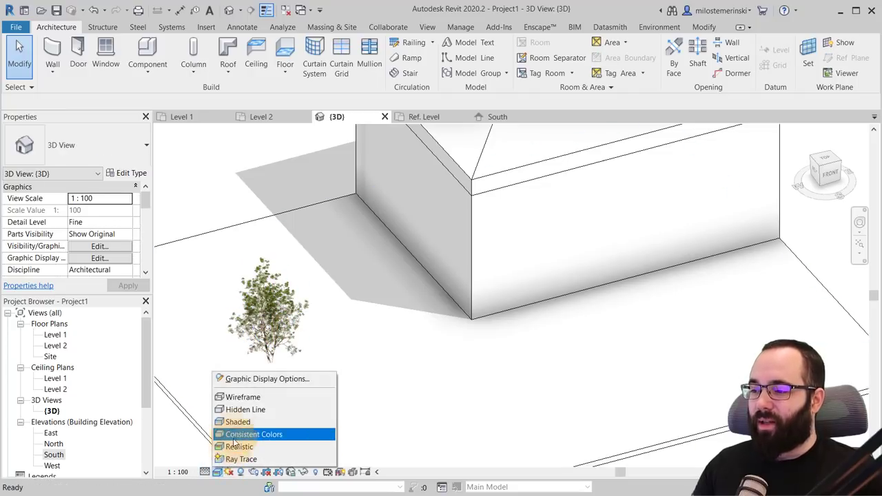
click(236, 410)
shift+middle_drag(332, 376, 250, 339)
click(250, 339)
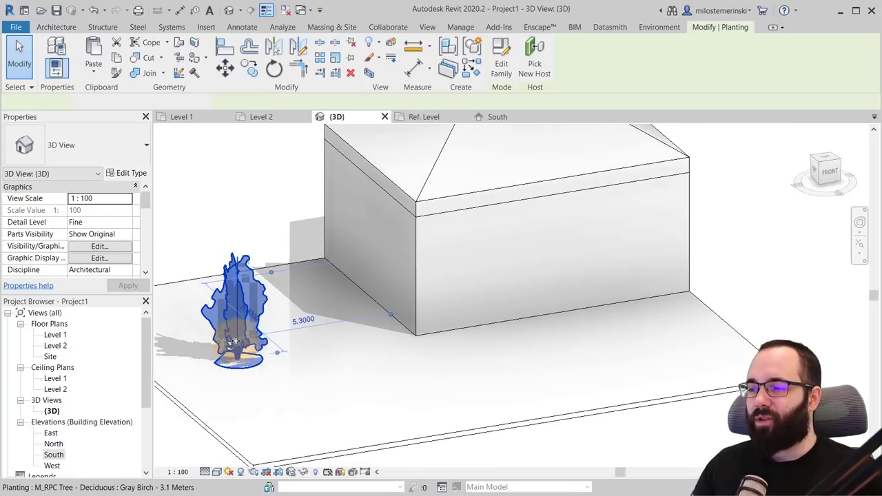
Edit the M_RPC Tree - Deciduous family and show its Front elevation
click(505, 78)
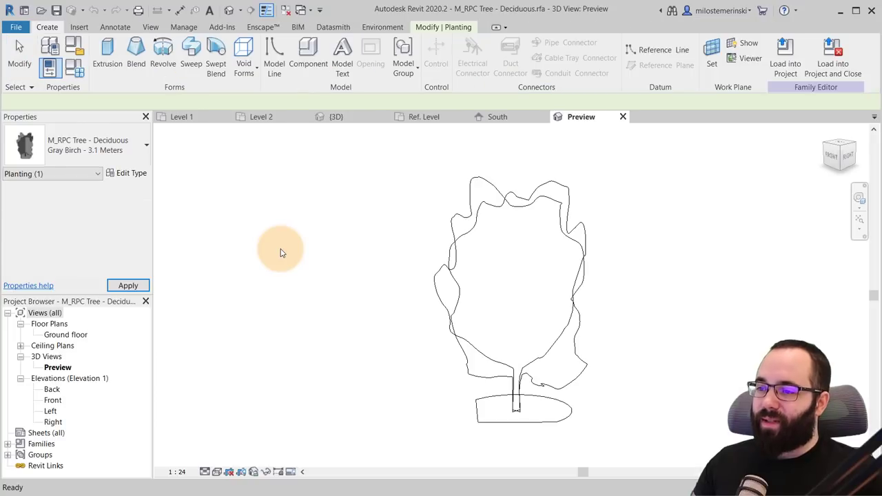
shift+middle_drag(280, 251, 240, 331)
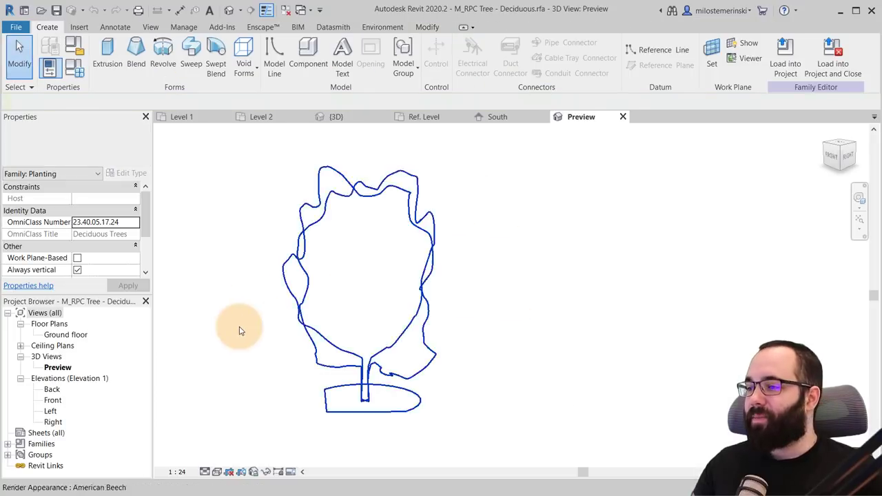
double_click(53, 401)
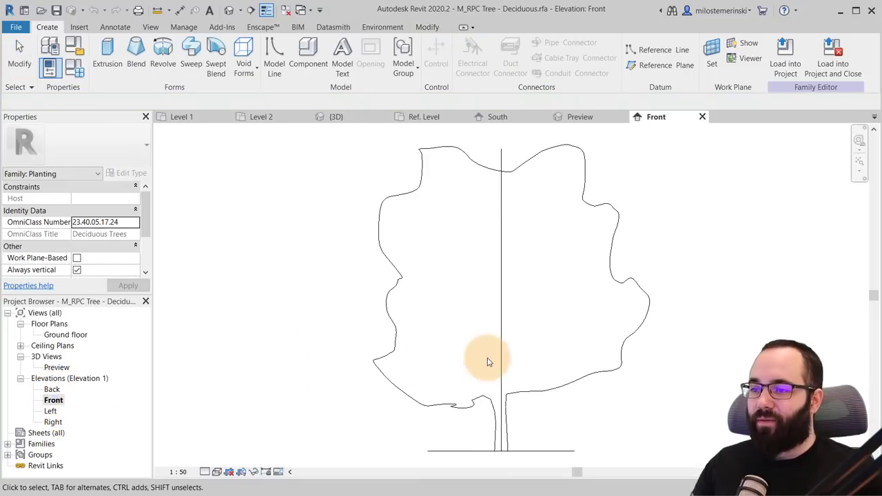
middle_drag(487, 361, 365, 322)
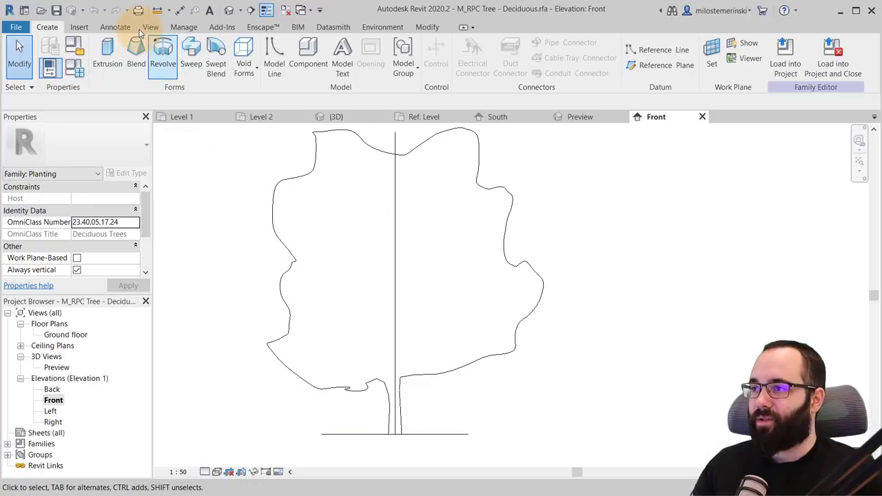
Import the CAD drawing PERS_man_standing_193.dwg into the tree family
click(79, 26)
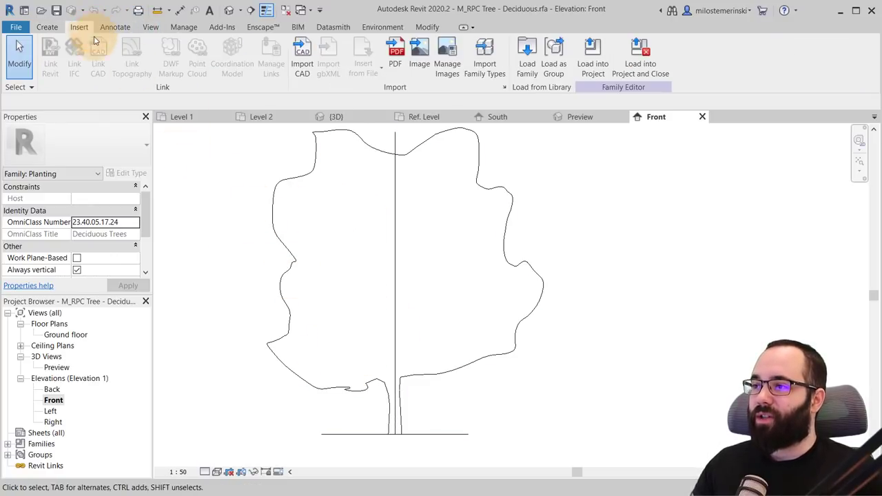
click(310, 71)
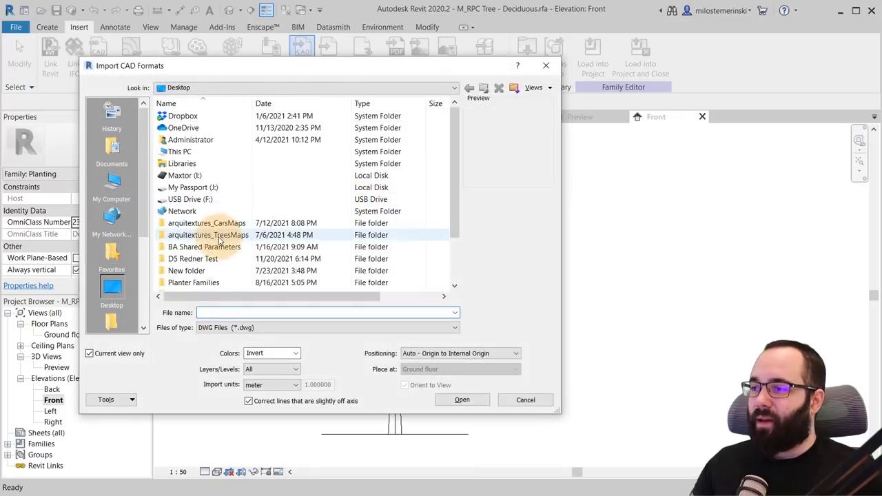
scroll(220, 239, down, 2)
click(195, 282)
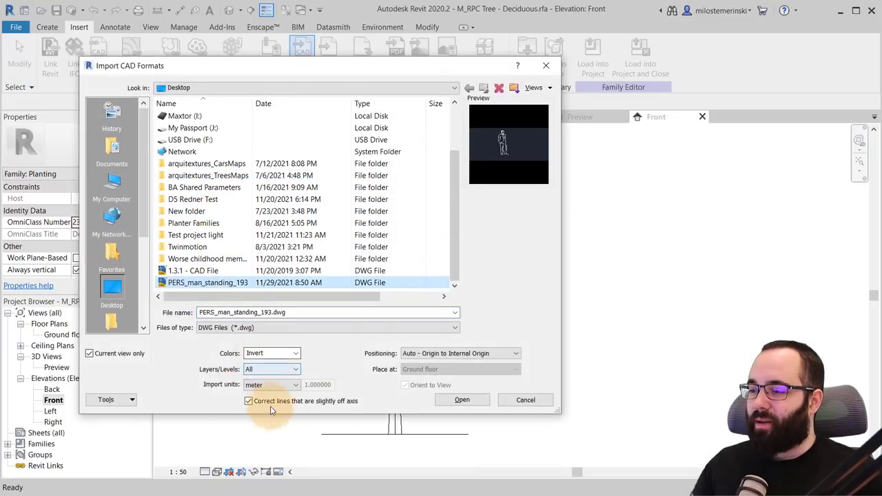
click(461, 400)
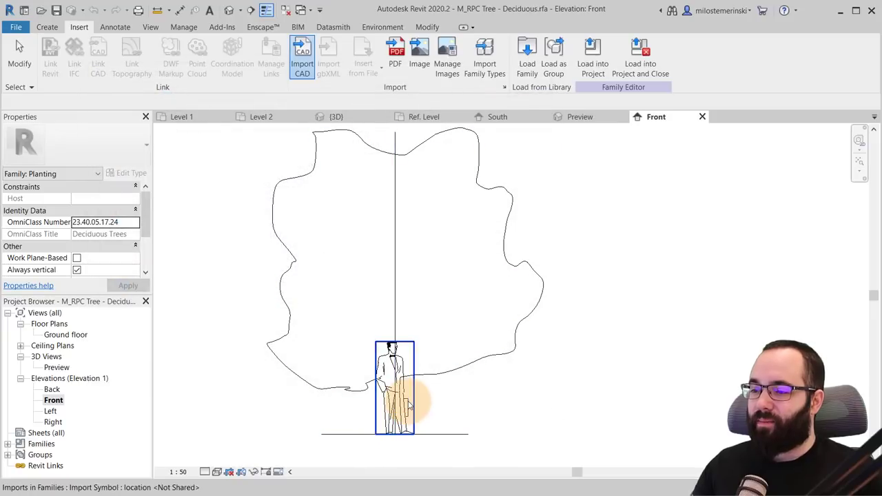
Make the tree outline and axis line invisible and turn Preview Visibility on
click(591, 263)
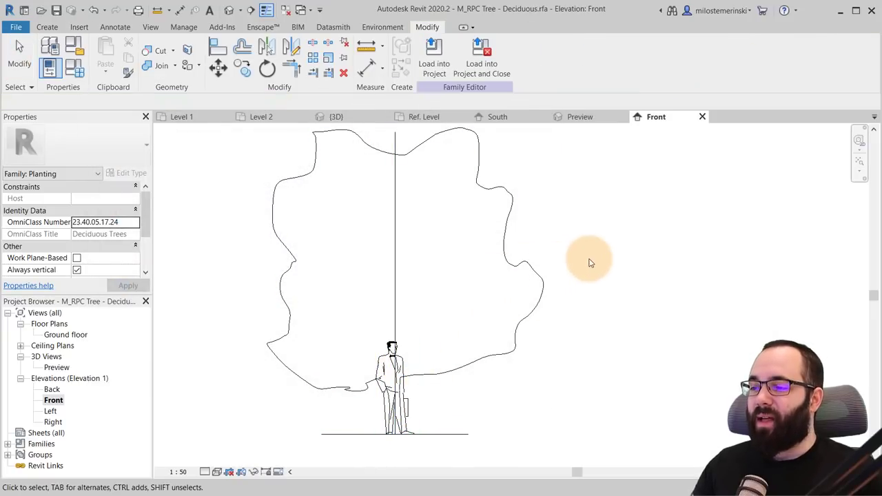
drag(590, 263, 238, 210)
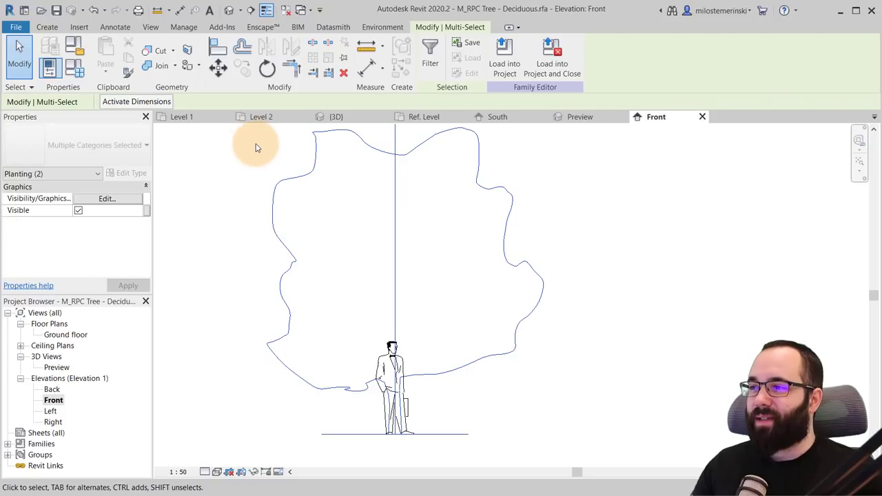
click(77, 212)
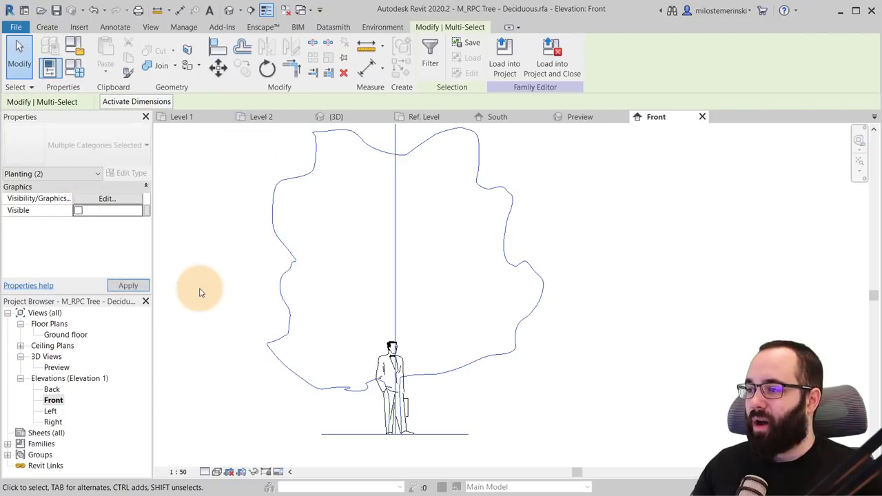
click(128, 285)
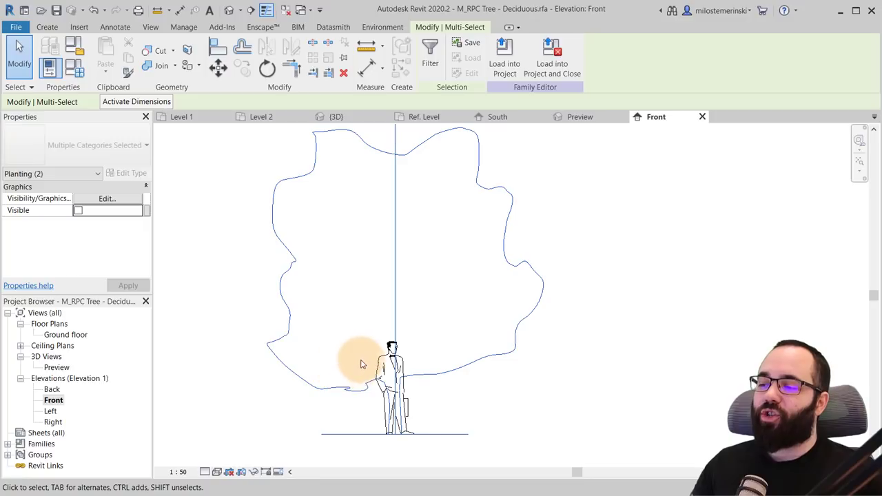
click(278, 473)
click(292, 461)
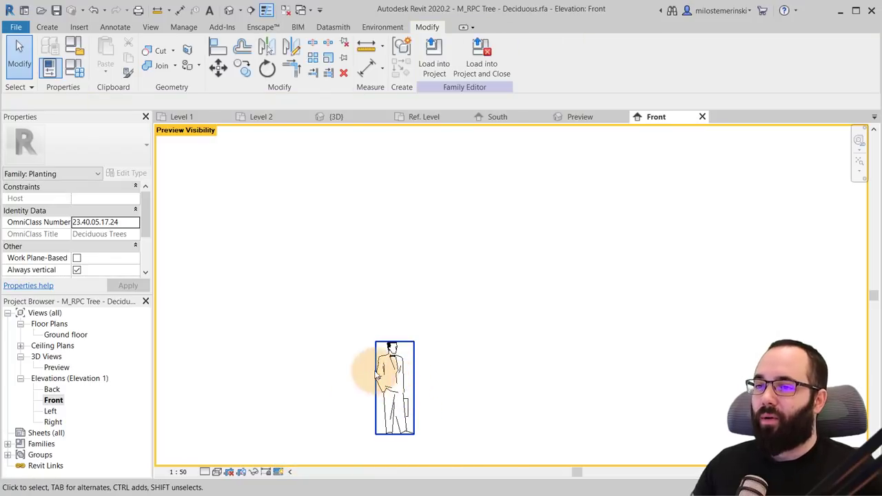
Open the family's 3D Preview view and orbit around the tree to check the man
double_click(55, 367)
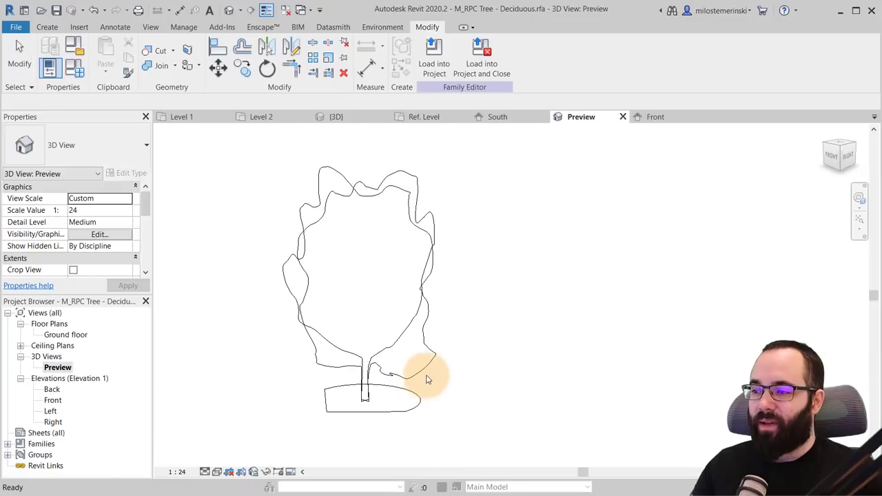
shift+middle_drag(423, 374, 108, 377)
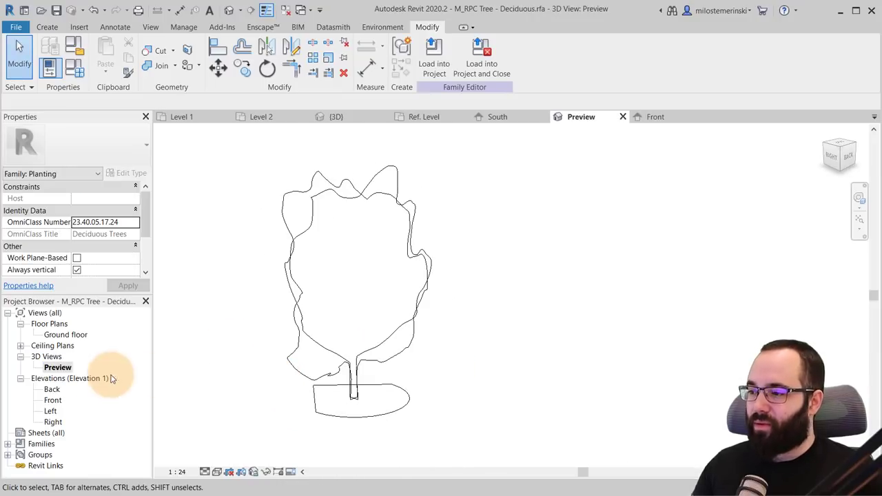
click(61, 369)
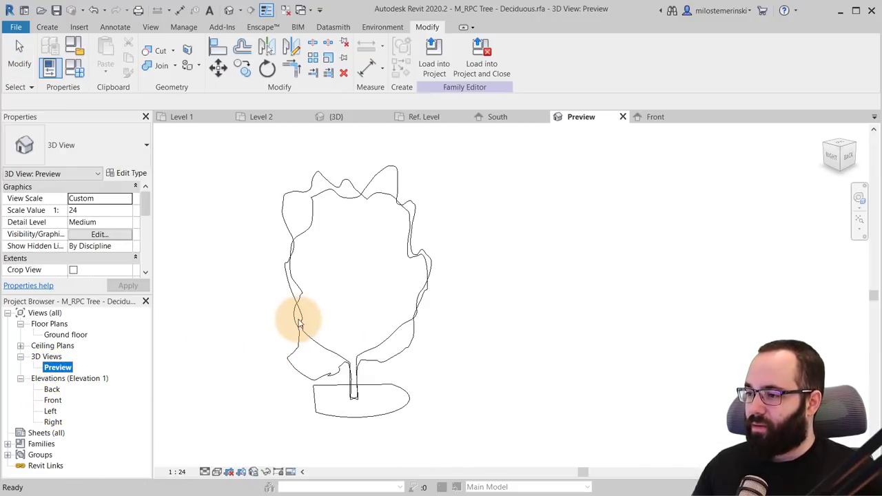
click(297, 324)
shift+middle_drag(297, 324, 254, 412)
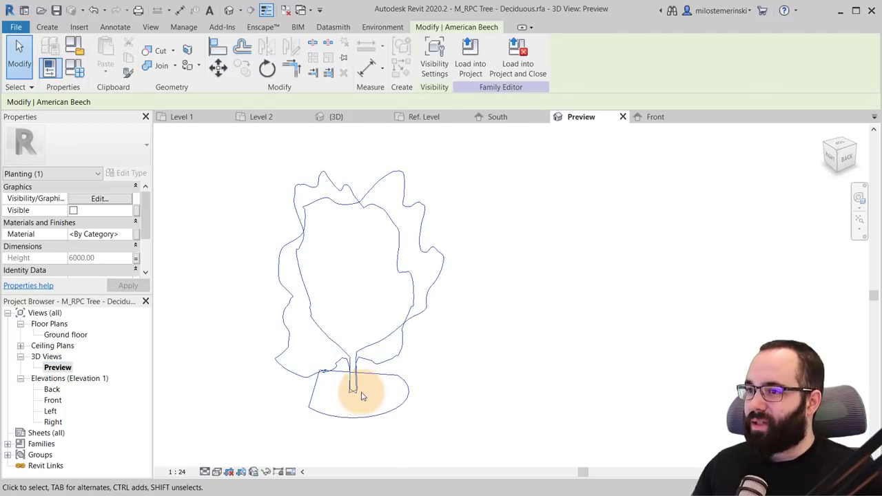
shift+middle_drag(356, 388, 285, 394)
click(286, 394)
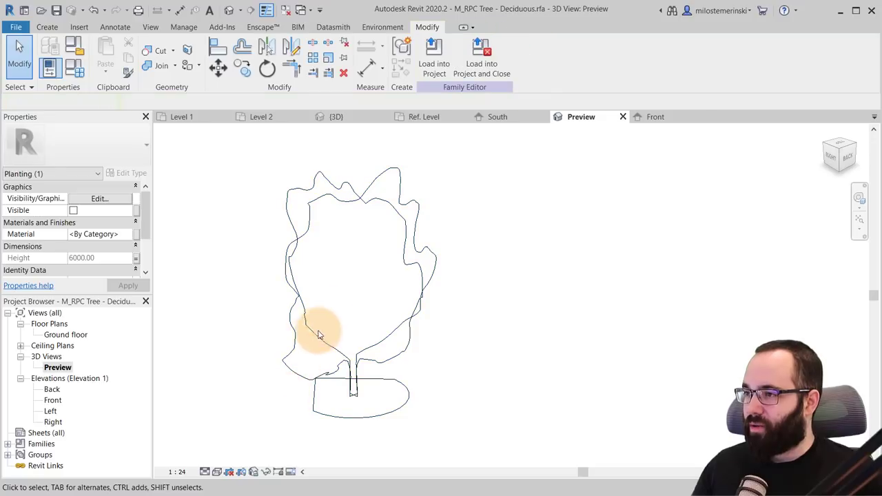
Undo the CAD import and return to the Front elevation
click(92, 10)
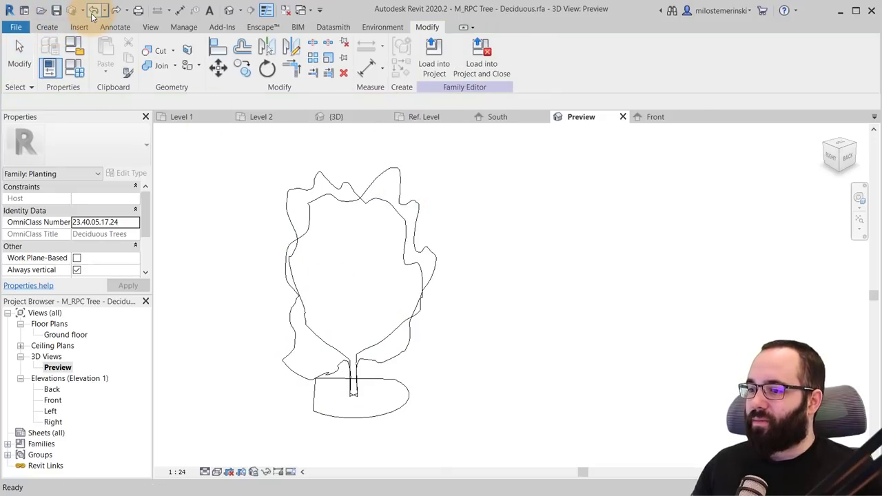
click(652, 117)
click(397, 315)
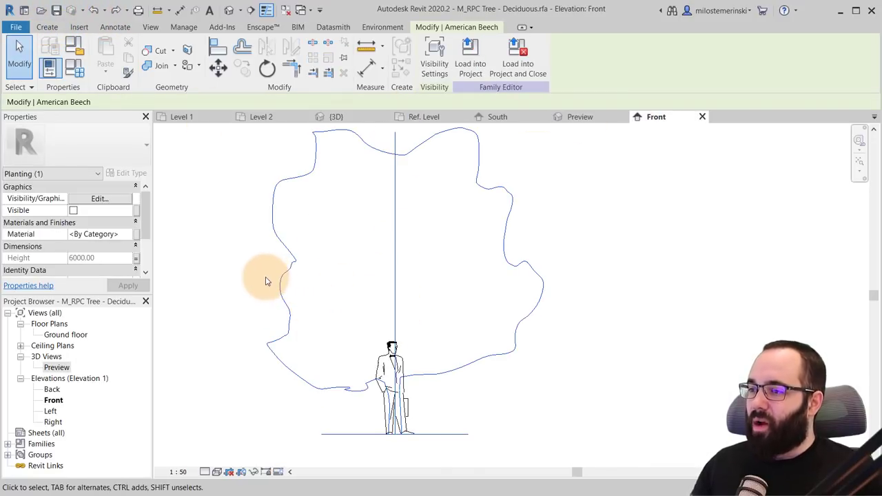
key(Escape)
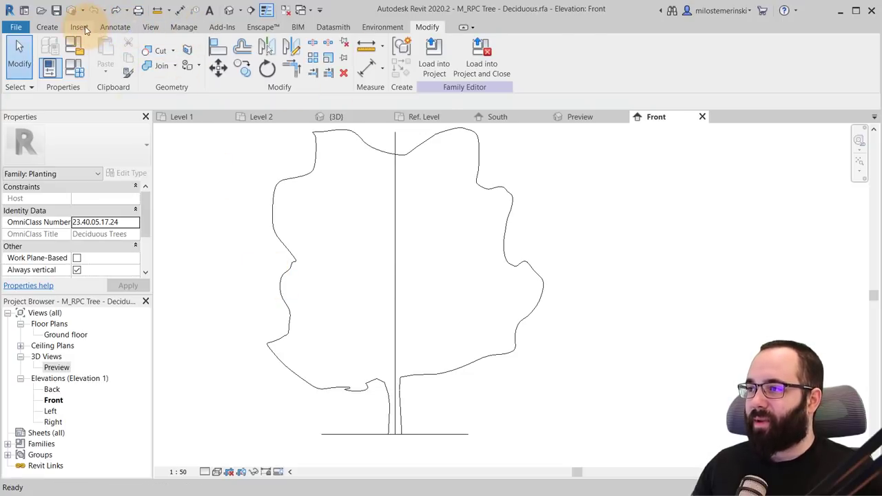
Re-import PERS_man_standing_193.dwg with Current view only unchecked and Orient to View checked
click(86, 30)
click(302, 55)
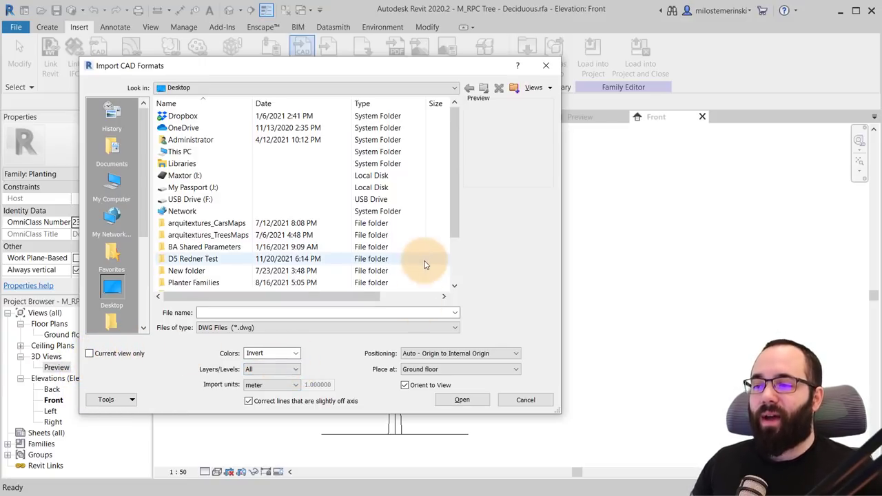
drag(457, 232, 441, 292)
click(209, 283)
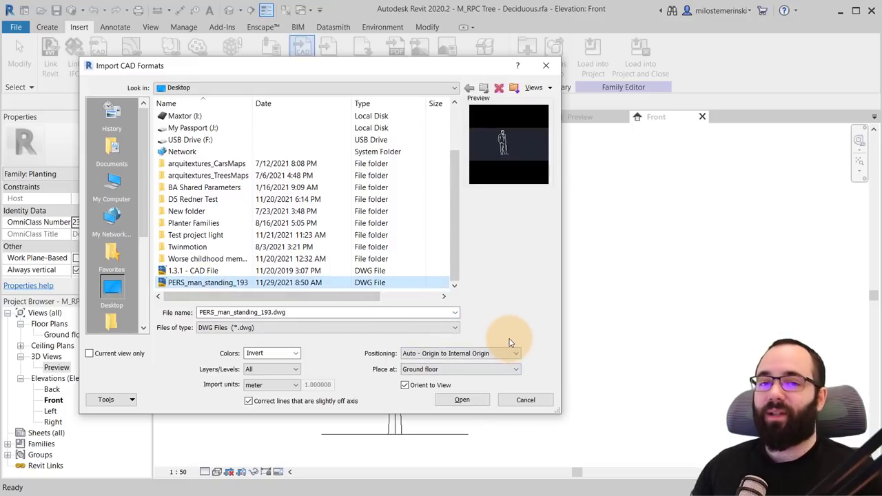
click(460, 400)
key(Escape)
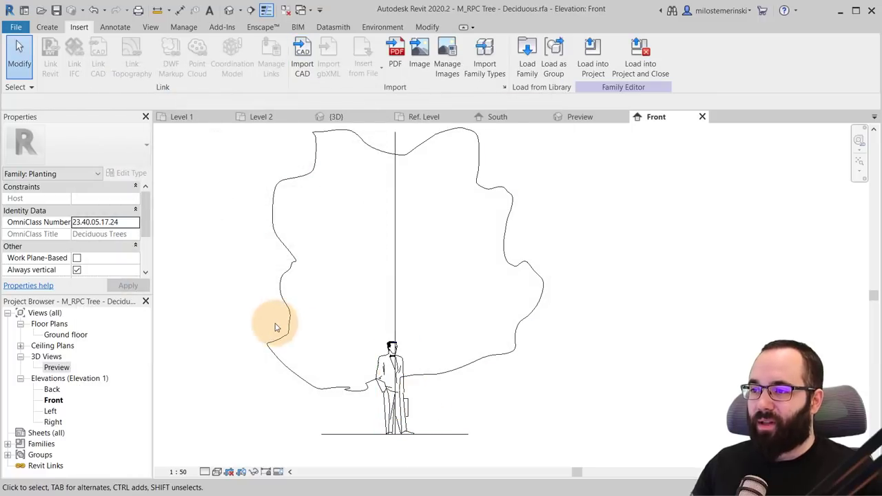
In the 3D Preview view, make the tree invisible and turn Preview Visibility on
click(58, 367)
double_click(60, 369)
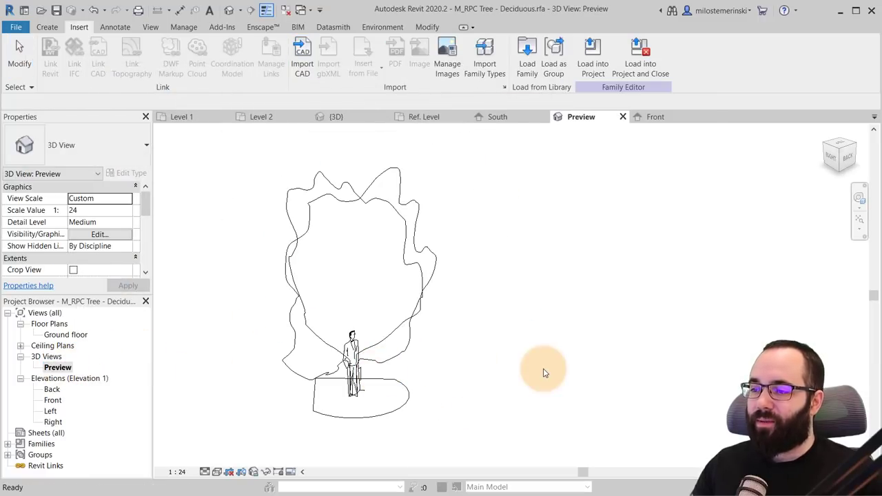
click(423, 257)
click(73, 210)
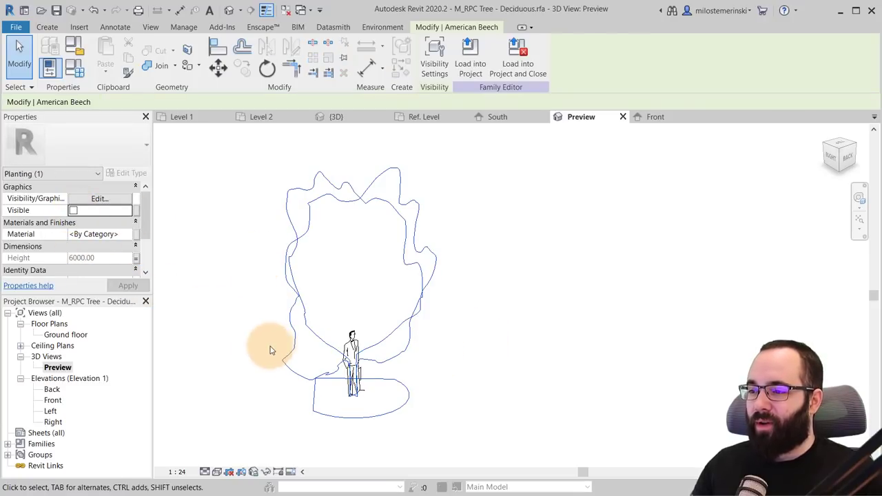
click(262, 391)
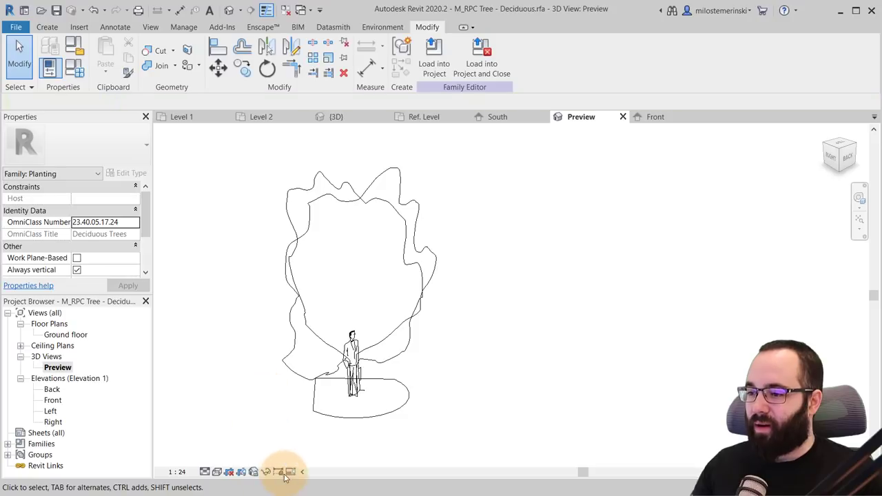
click(291, 473)
click(307, 462)
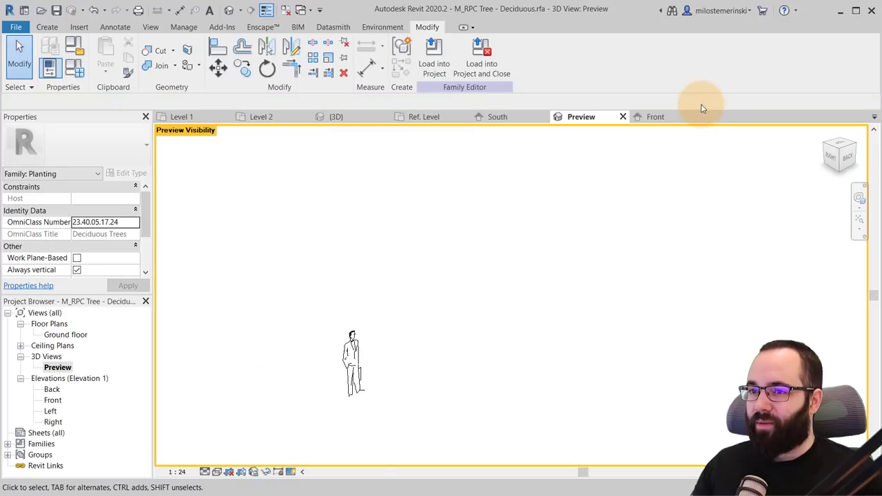
In the Front elevation, turn Preview Visibility on and zoom in on the man figure
click(650, 117)
click(376, 365)
click(319, 384)
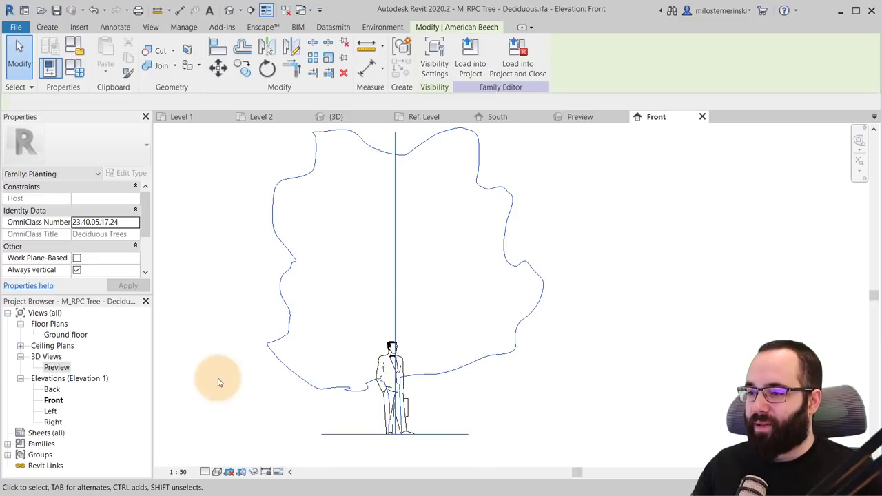
click(279, 472)
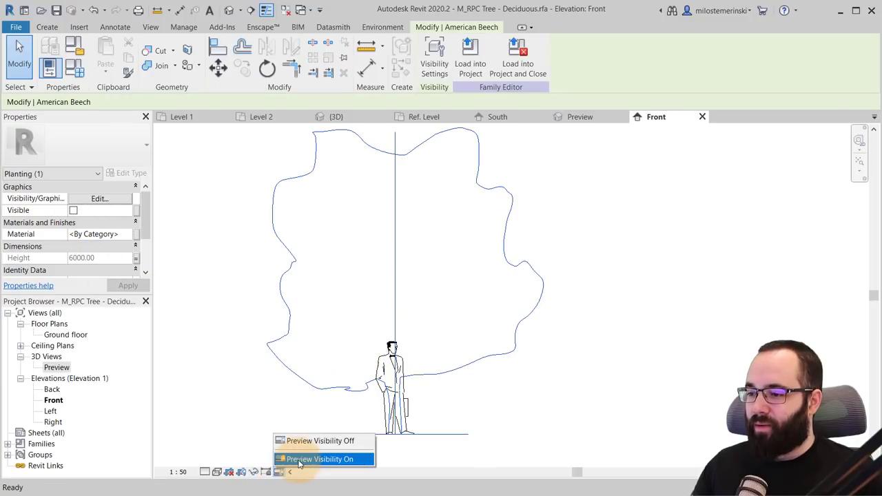
click(315, 457)
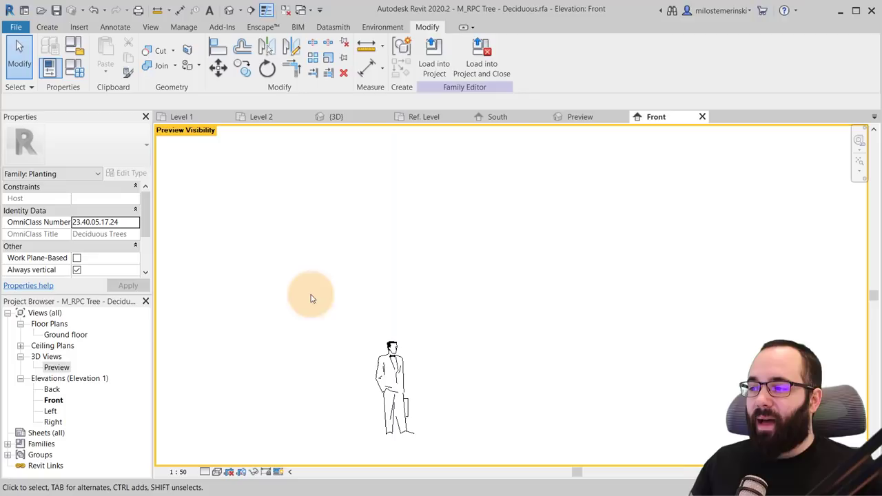
scroll(331, 331, up, 5)
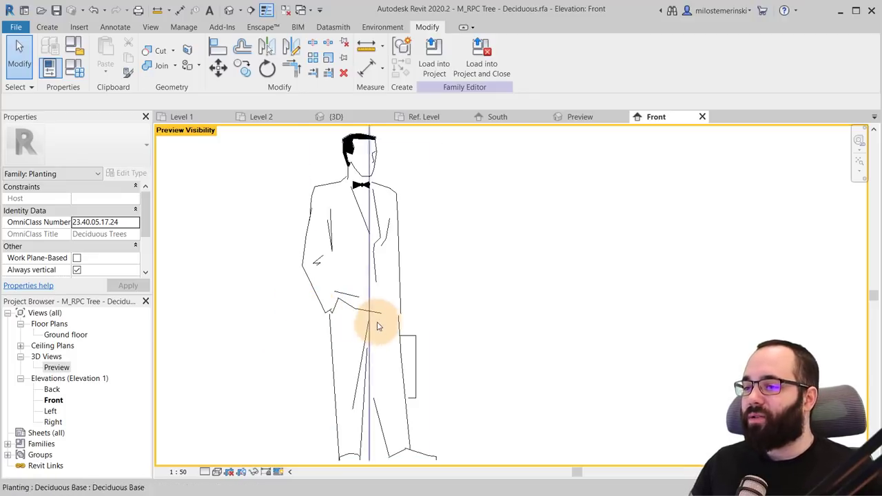
scroll(335, 348, down, 2)
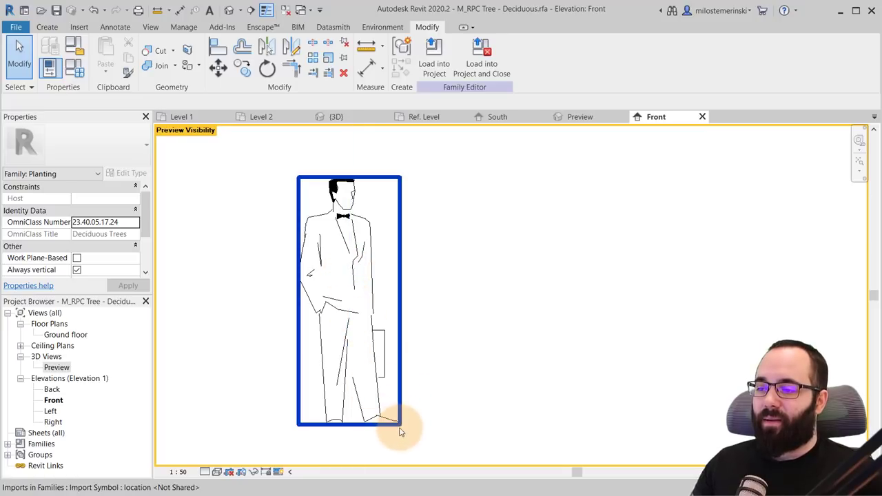
scroll(360, 276, up, 2)
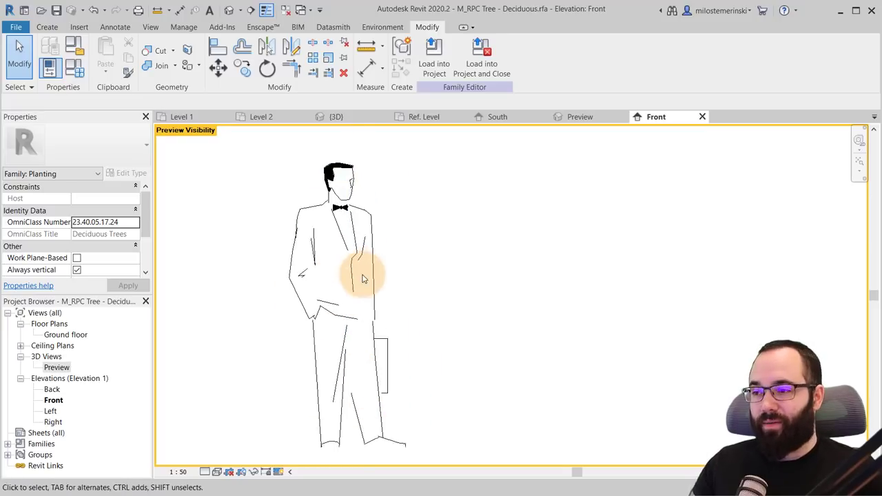
scroll(388, 290, down, 2)
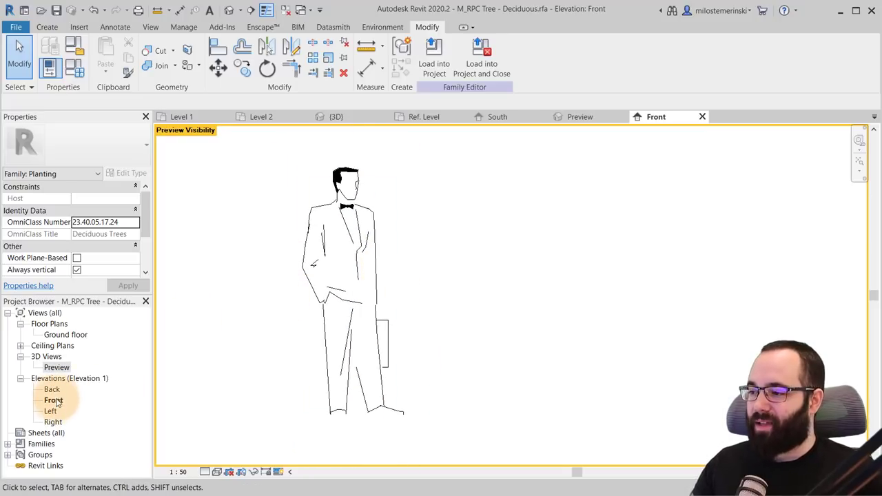
In the Ground floor plan, name the horizontal reference plane 132
double_click(65, 335)
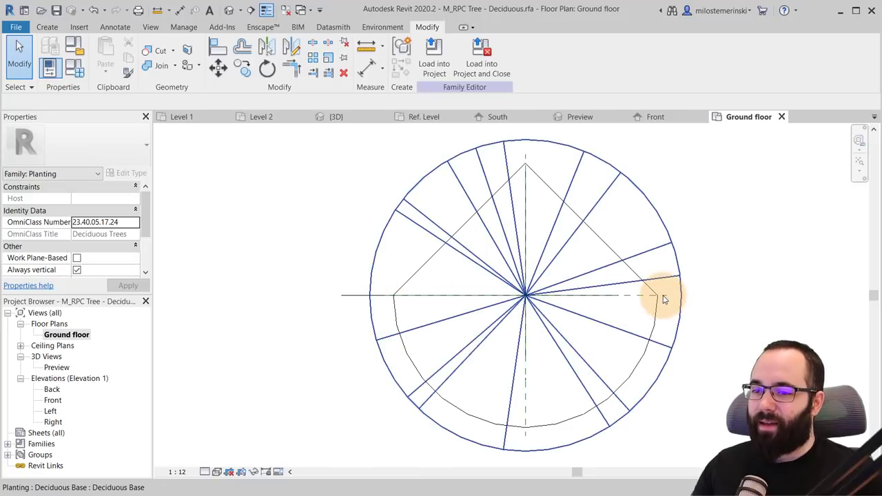
key(Tab)
click(661, 306)
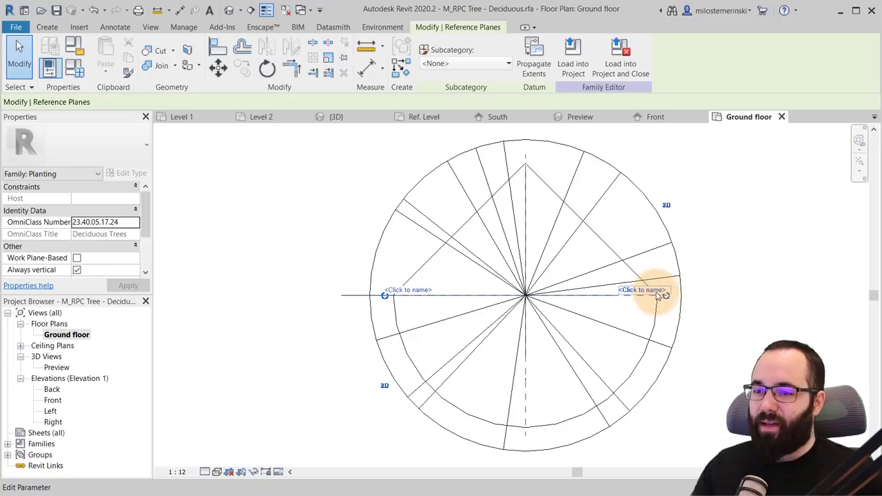
click(652, 290)
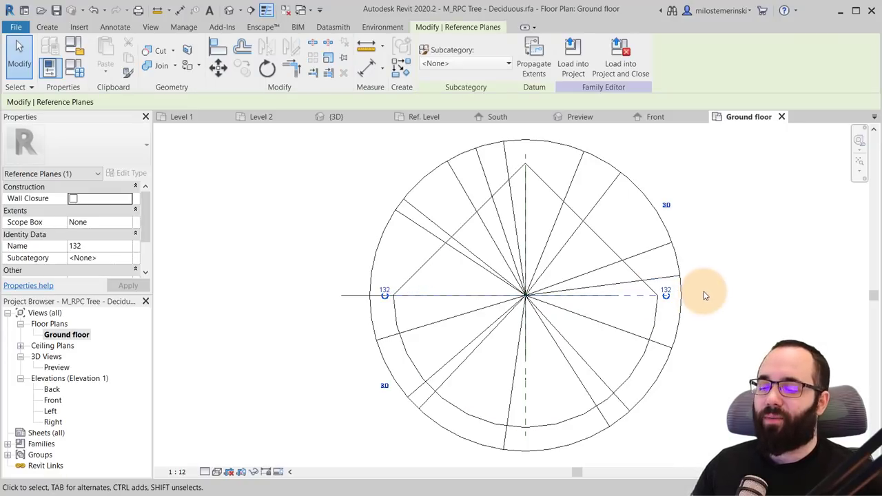
click(325, 218)
In Front elevation, start an extrusion on Reference Plane : 132 using Pick Lines
click(679, 119)
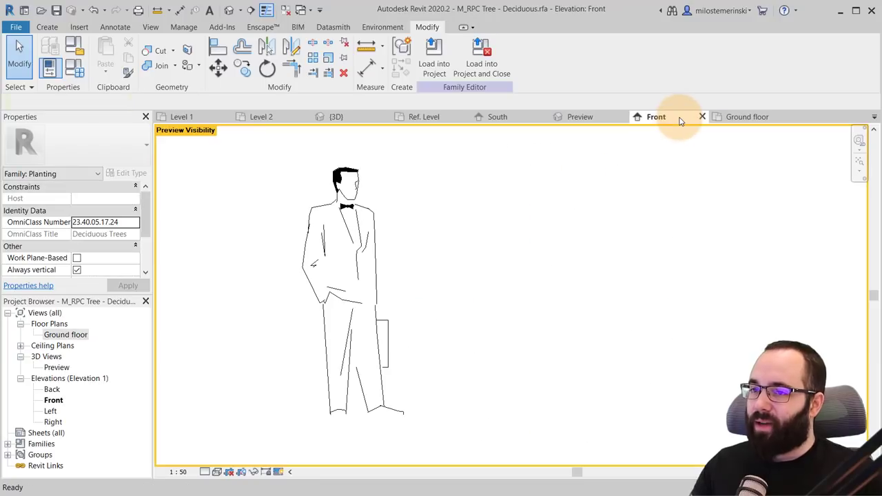
middle_drag(332, 240, 371, 244)
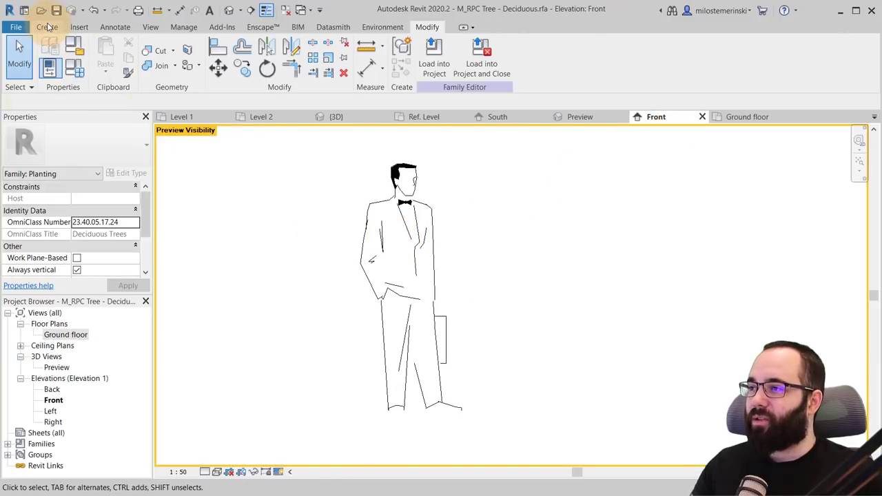
click(46, 27)
click(106, 52)
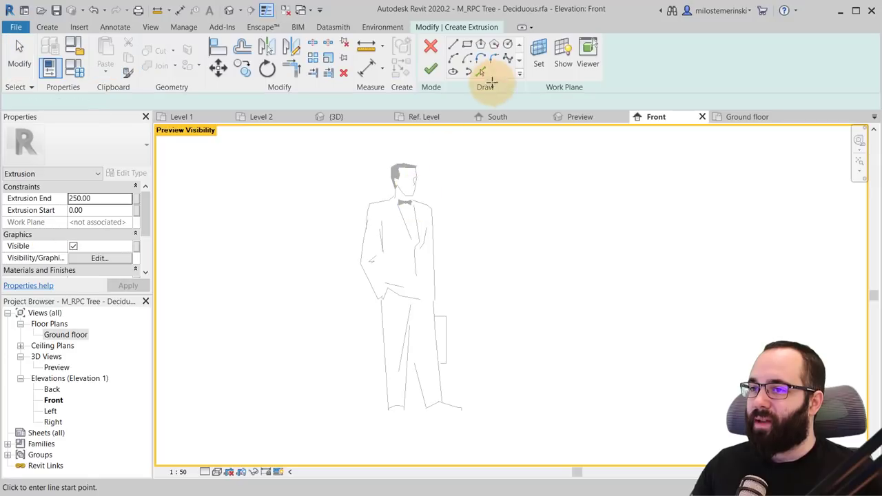
click(539, 55)
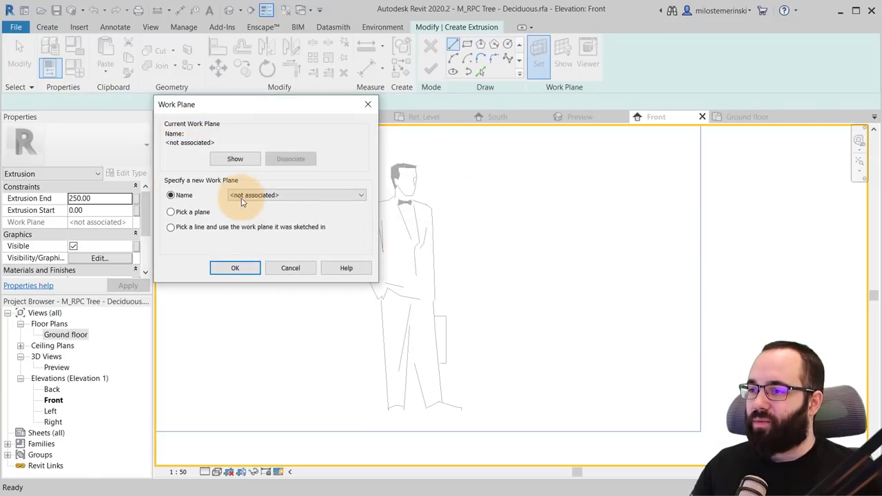
click(241, 196)
click(255, 223)
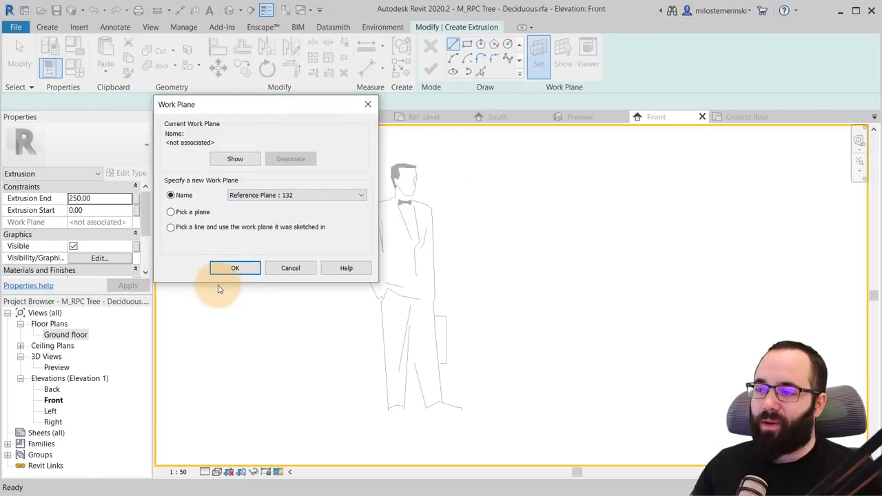
click(235, 270)
click(480, 72)
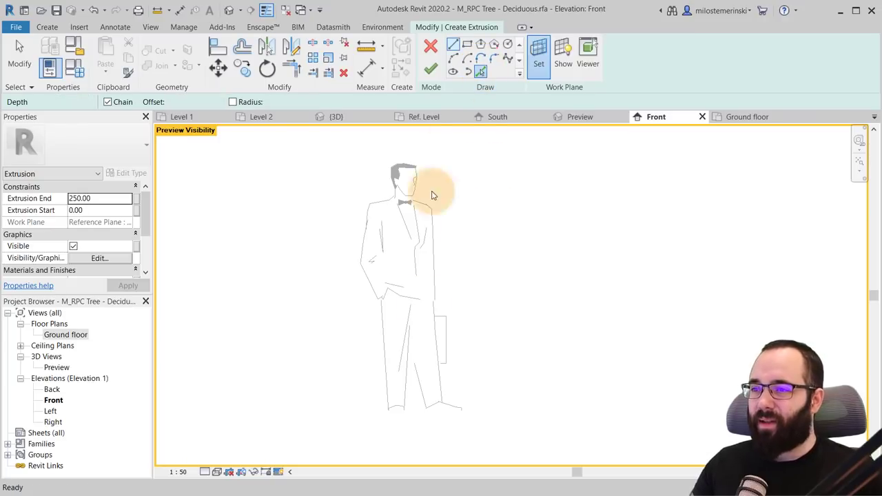
Pick the figure's side, shoulder, neck, face and hair edges as sketch lines
scroll(428, 373, up, 2)
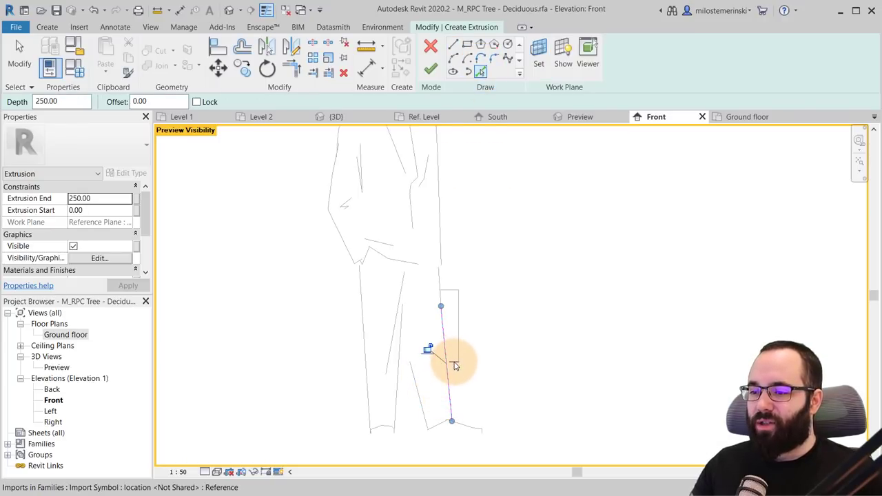
drag(455, 365, 441, 251)
middle_drag(441, 243, 445, 344)
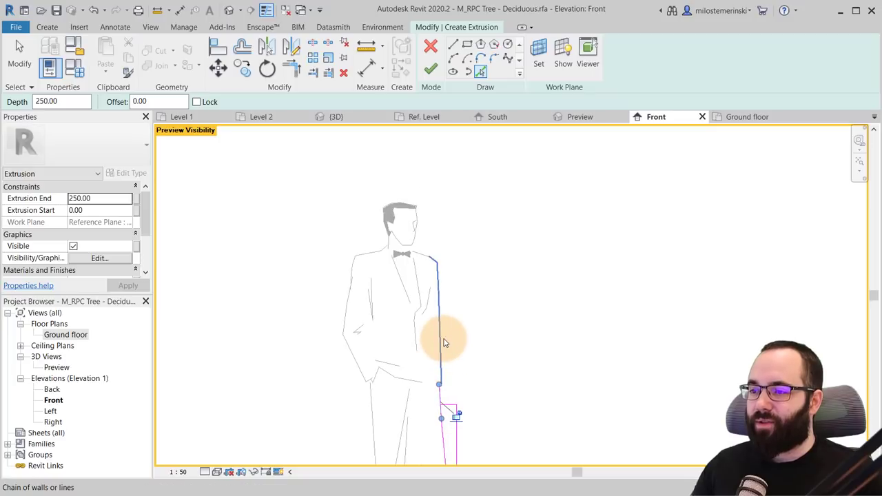
click(443, 343)
scroll(416, 245, up, 3)
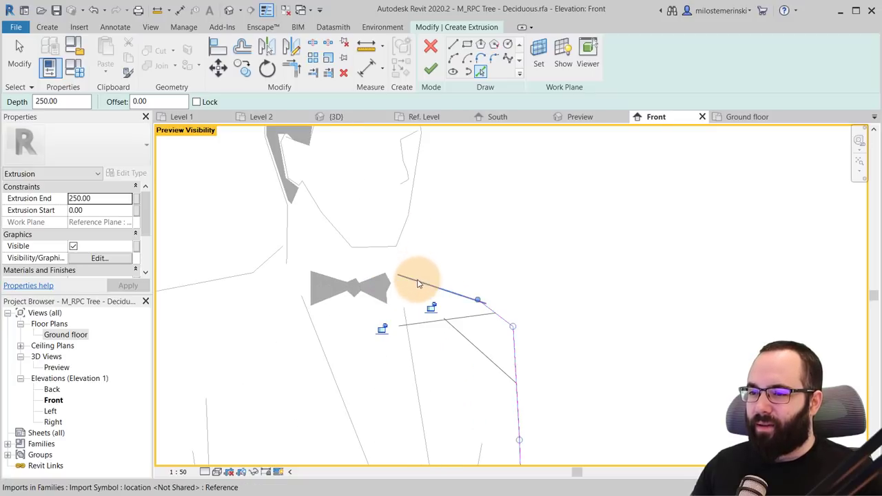
click(400, 238)
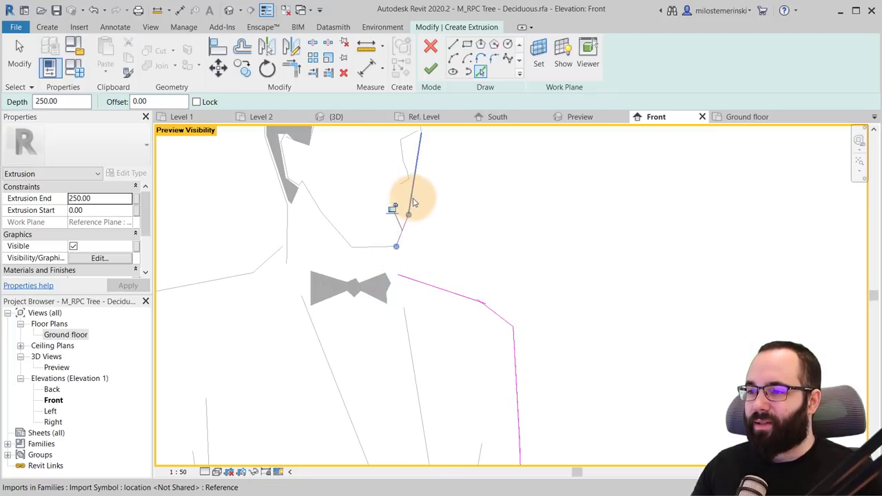
middle_drag(414, 202, 449, 253)
click(441, 237)
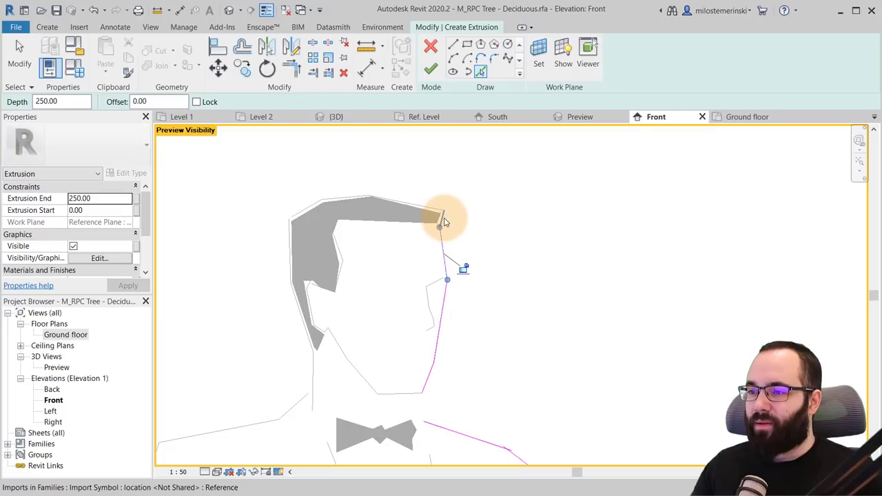
click(437, 209)
click(333, 197)
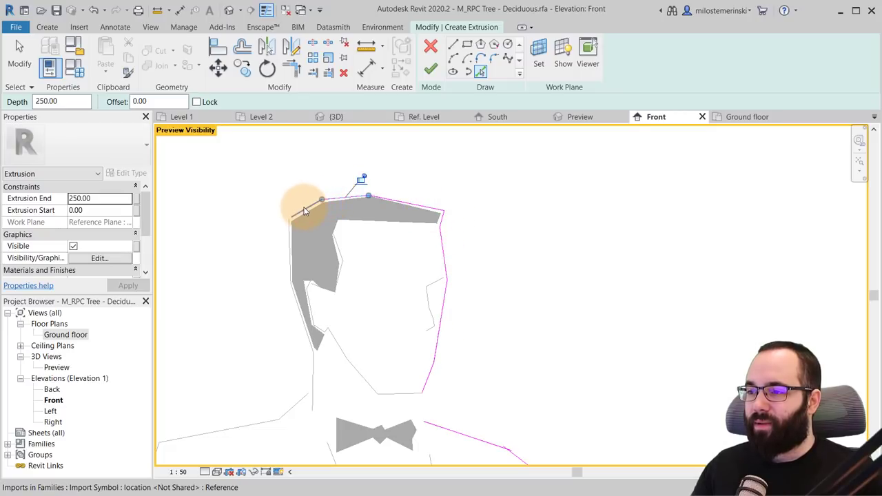
click(306, 211)
click(290, 232)
click(300, 318)
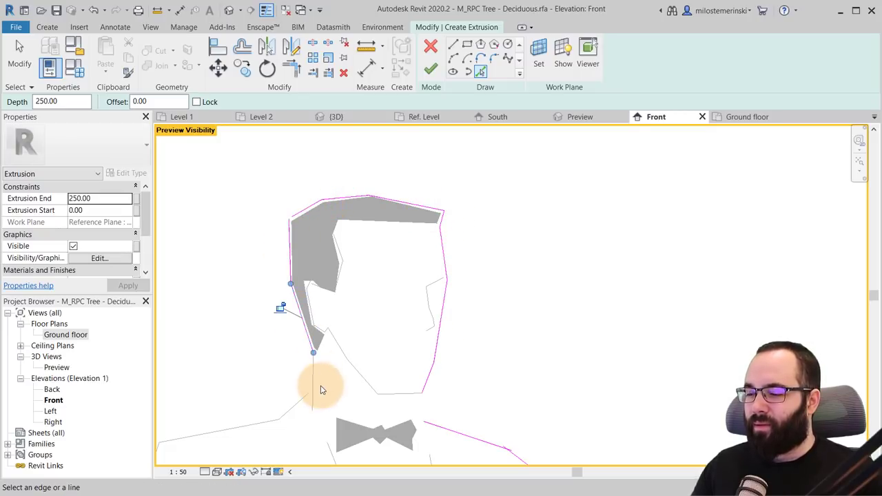
Pick the collar, shoulder and arm edges of the figure as sketch lines
scroll(331, 394, down, 1)
middle_drag(331, 393, 459, 213)
click(417, 217)
click(365, 236)
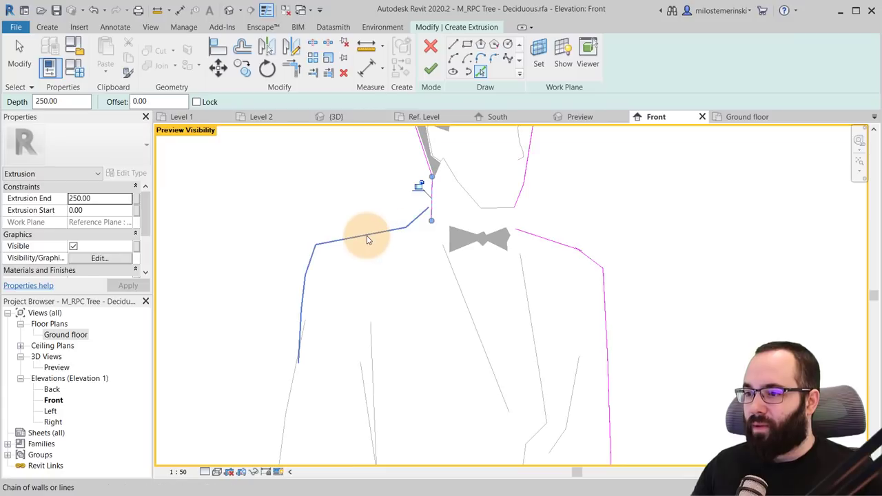
click(310, 259)
click(303, 291)
click(300, 337)
click(291, 418)
middle_drag(323, 405, 331, 146)
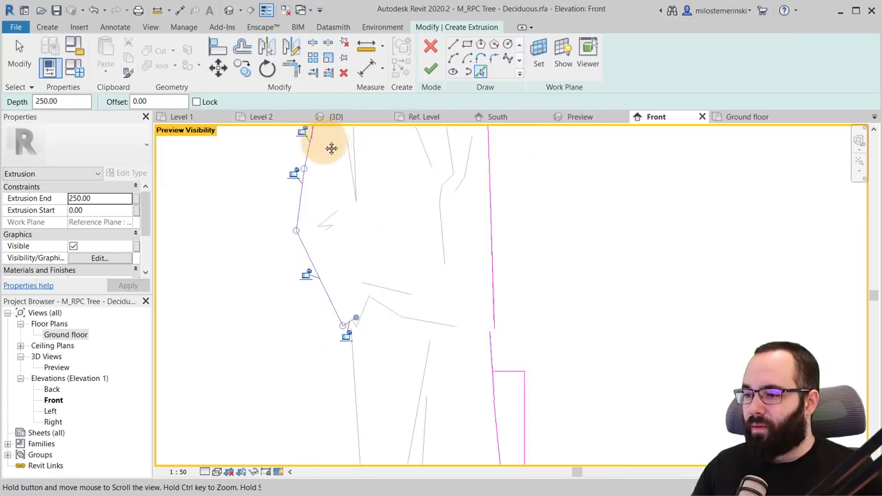
click(344, 316)
Pick the slanted trouser edge and the shoe's bottom edge, then stop picking
middle_drag(352, 343, 366, 182)
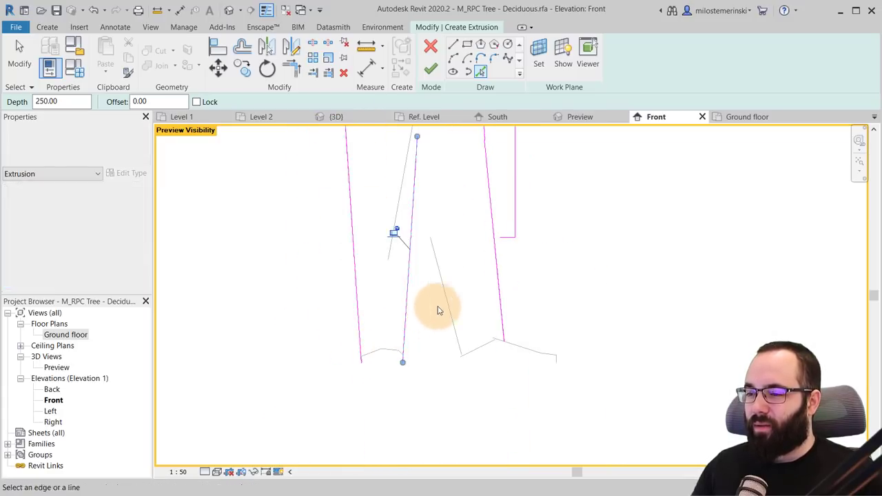
click(447, 307)
click(540, 352)
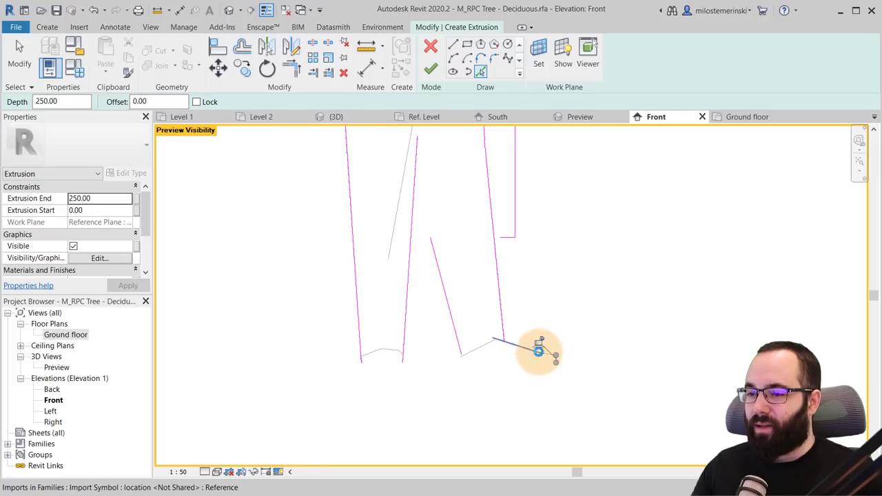
middle_drag(473, 361, 435, 433)
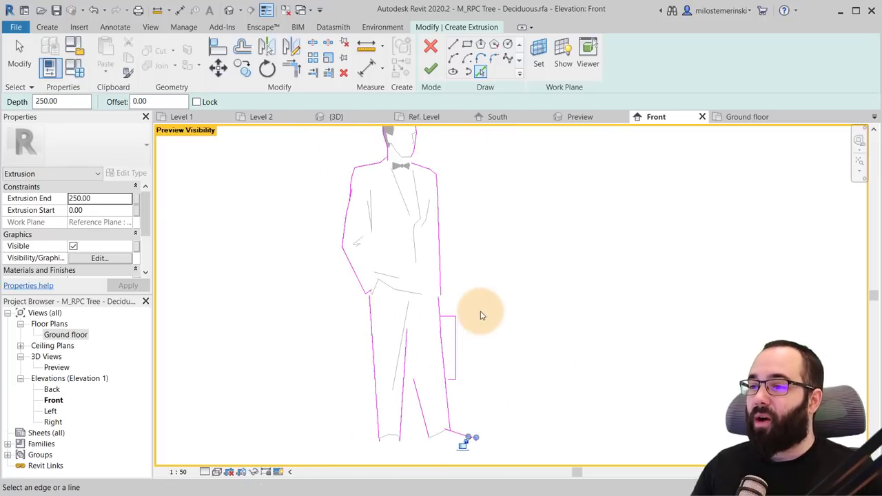
middle_drag(481, 345, 506, 228)
key(Escape)
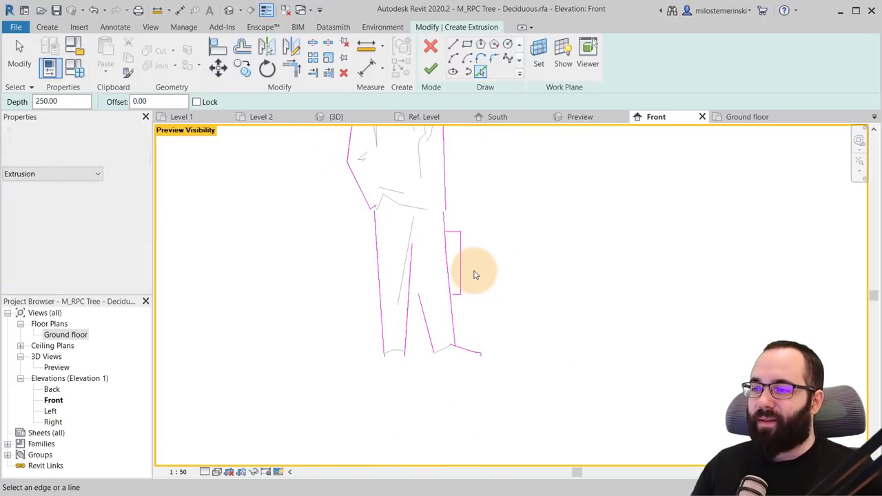
Draw lines along the foot's bottom from the foot corner to the leg corner
click(453, 45)
scroll(463, 211, up, 4)
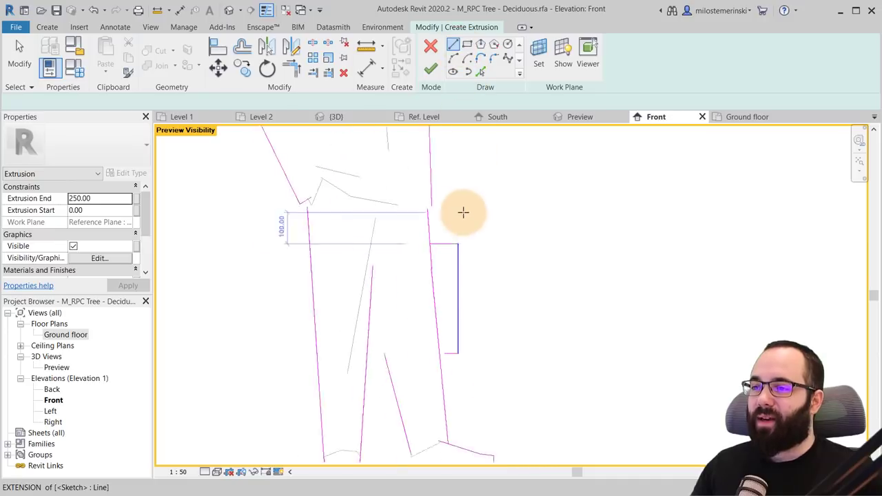
click(419, 205)
key(Escape)
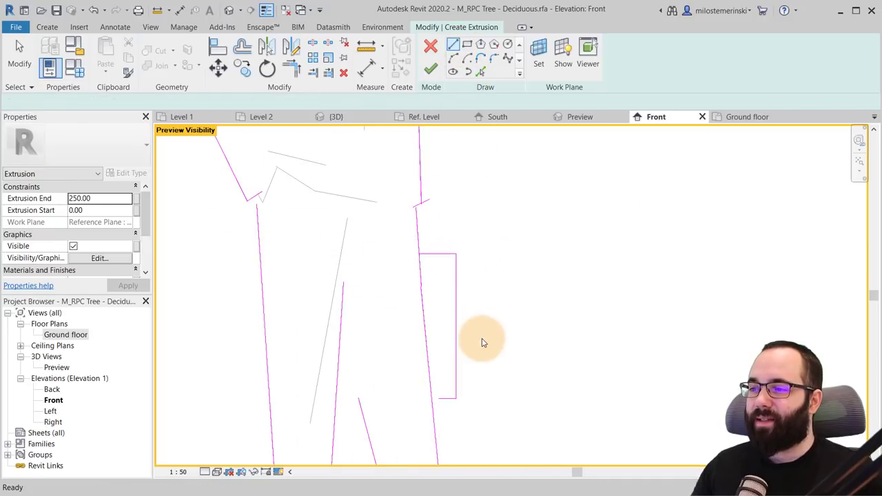
middle_drag(483, 340, 499, 163)
click(529, 313)
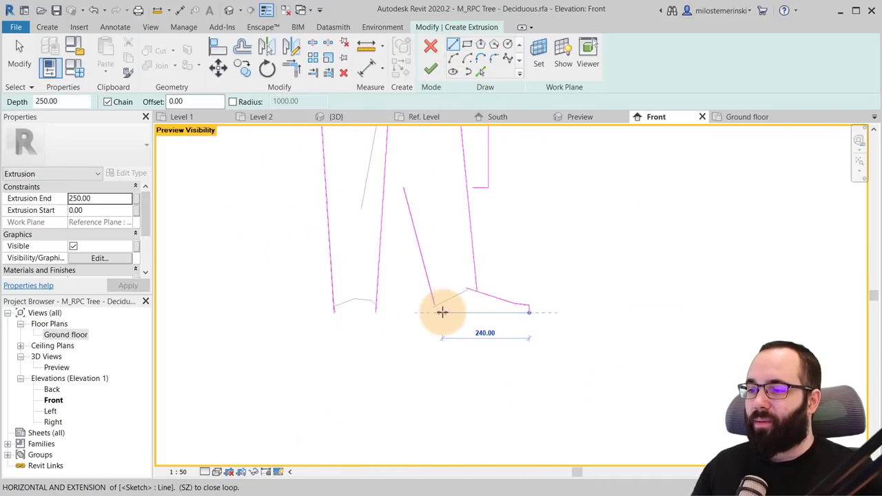
click(443, 311)
click(334, 313)
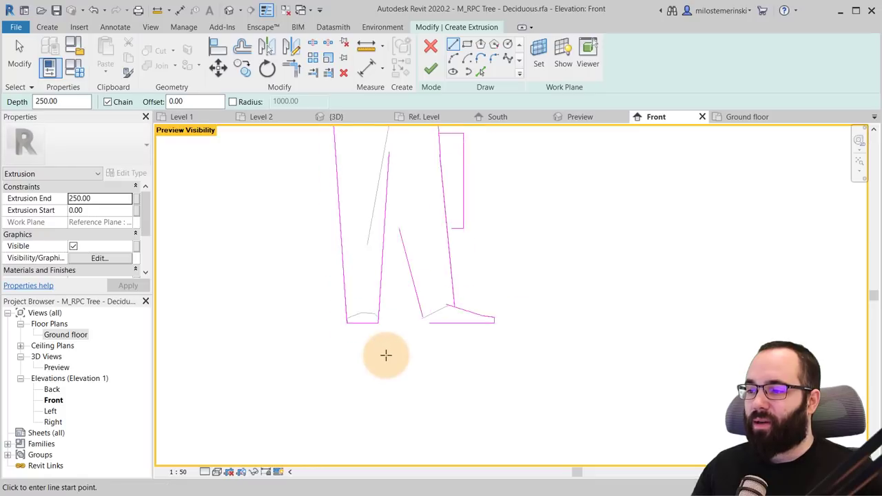
mouse_move(400, 280)
middle_down()
mouse_move(426, 439)
mouse_move(420, 315)
mouse_move(426, 359)
mouse_move(429, 306)
middle_up()
key(Escape)
key(Escape)
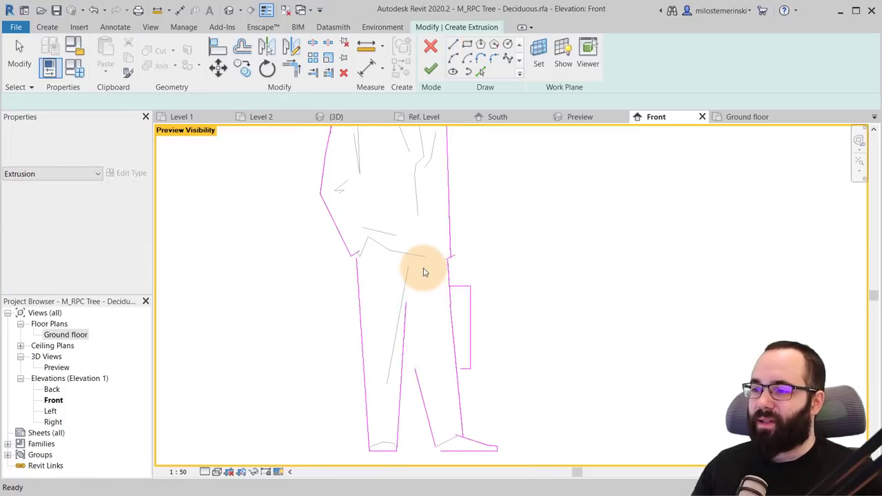
Trim/Extend to Corner the leg and angled lines with the foot's bottom edge
click(293, 71)
middle_drag(419, 374, 429, 352)
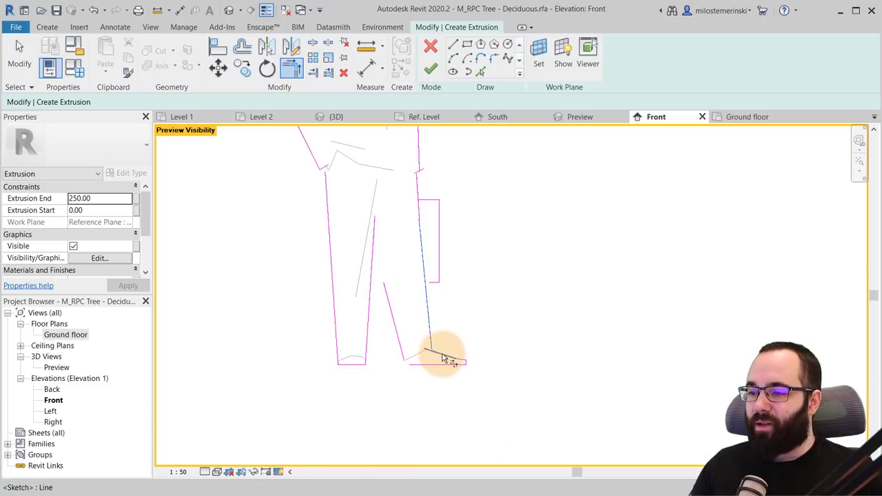
click(443, 360)
click(434, 288)
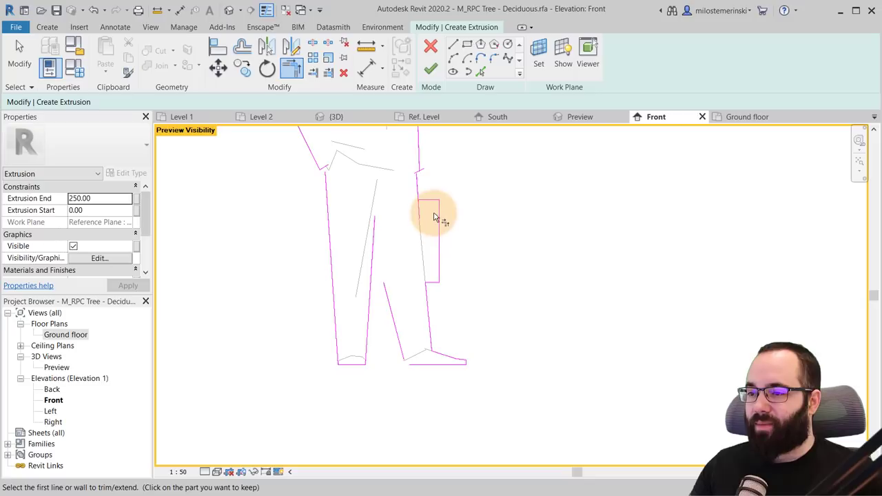
click(418, 177)
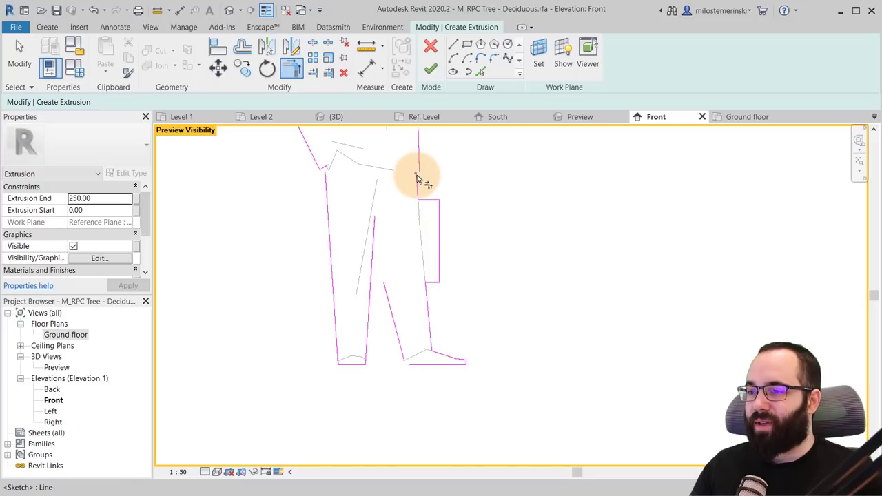
Join the shoulder line beside the bow tie with the neck line
scroll(416, 187, up, 3)
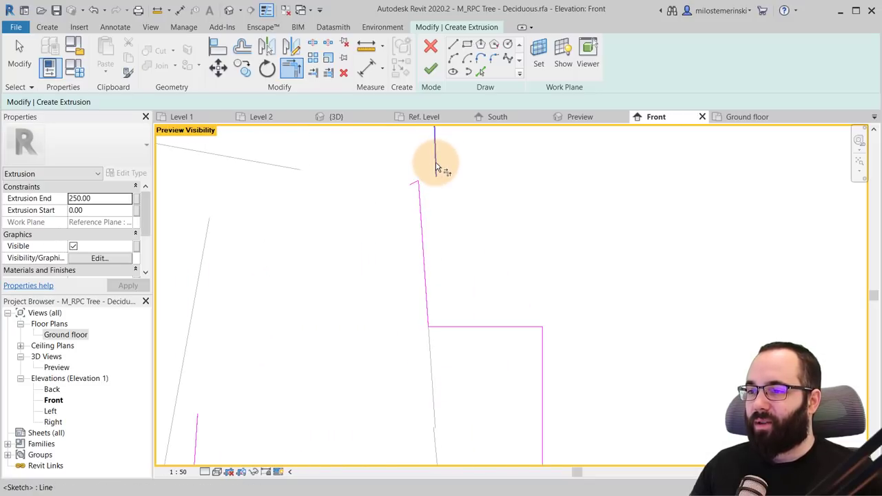
scroll(414, 235, down, 3)
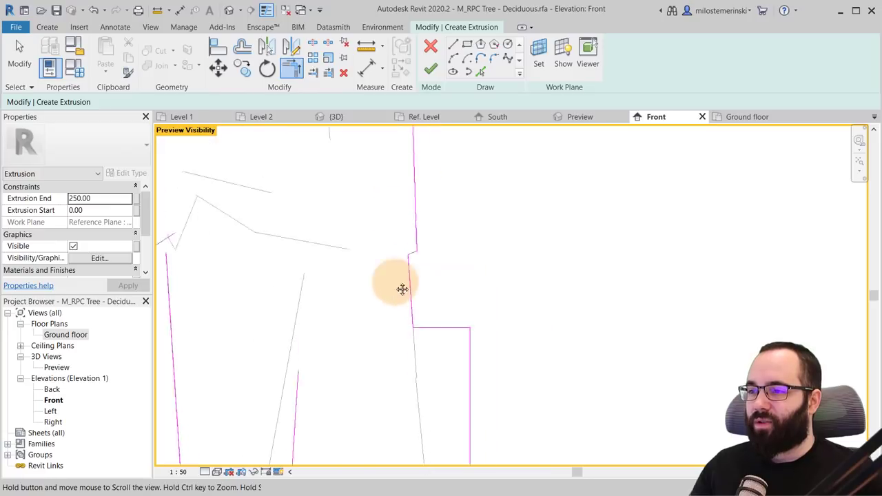
mouse_move(402, 290)
middle_down()
mouse_move(379, 251)
mouse_move(380, 269)
mouse_move(460, 333)
middle_up()
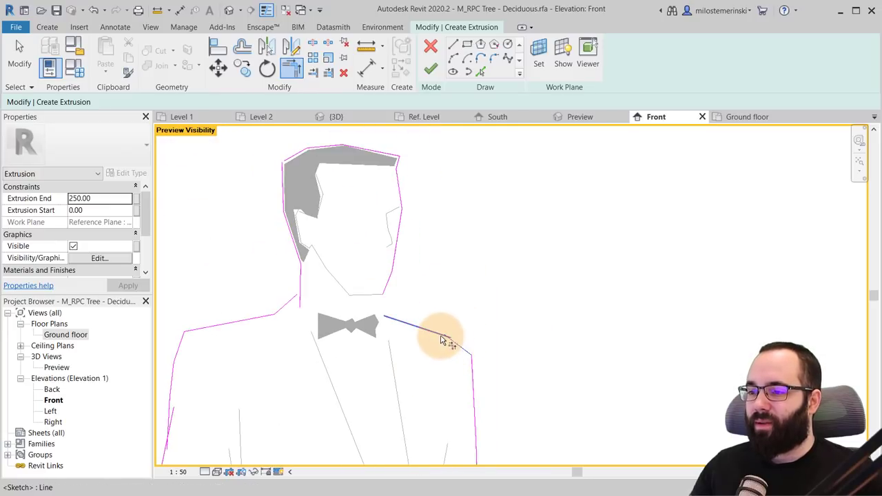
click(385, 284)
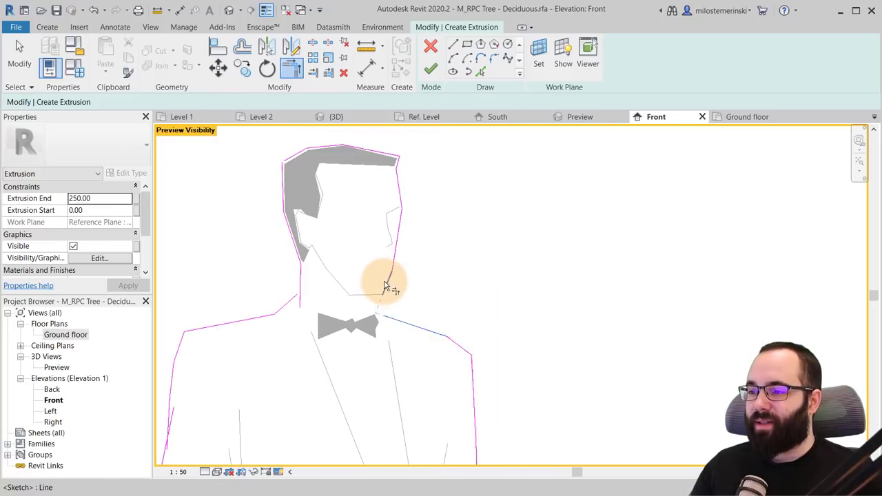
click(397, 169)
Join the two leg lines at a corner and finish the extrusion sketch
scroll(398, 192, up, 5)
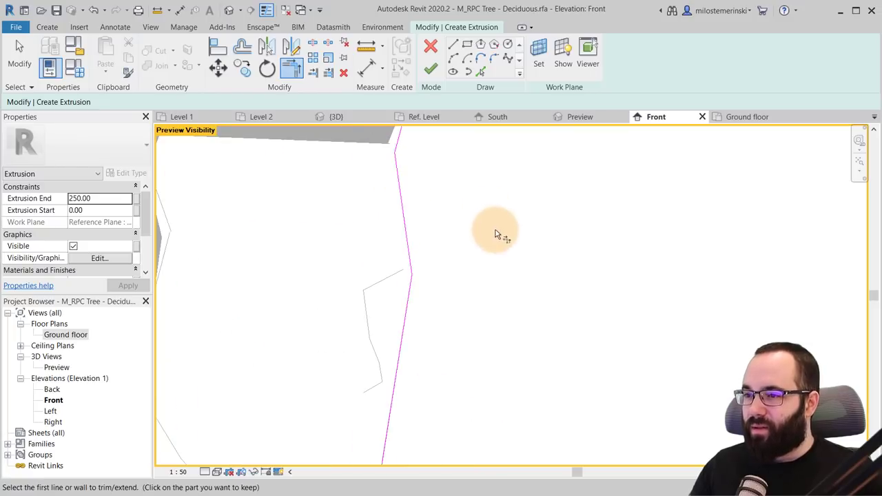
scroll(577, 311, down, 2)
middle_drag(577, 311, 337, 172)
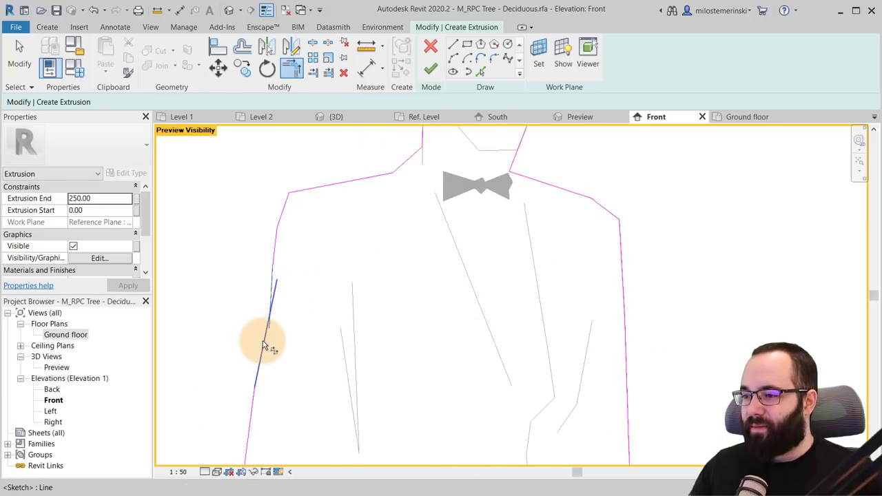
scroll(264, 345, down, 2)
middle_drag(331, 361, 327, 331)
scroll(327, 331, up, 3)
middle_drag(329, 233, 331, 274)
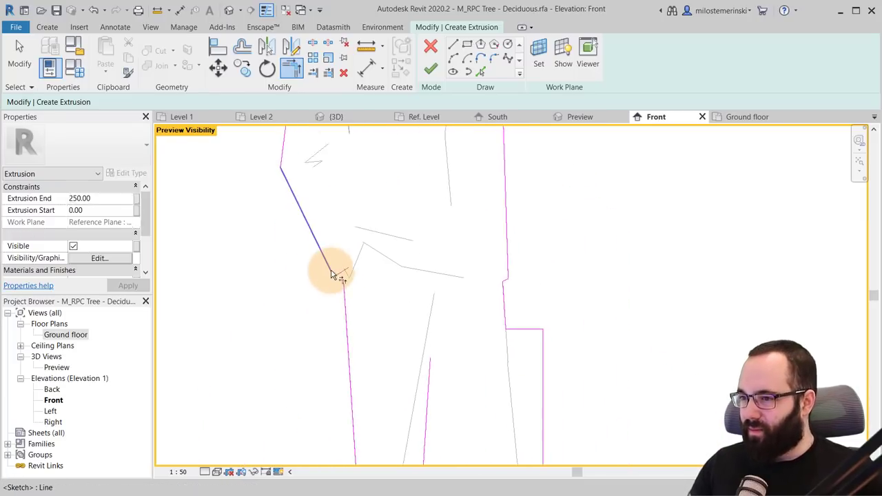
scroll(332, 275, up, 2)
scroll(349, 307, down, 4)
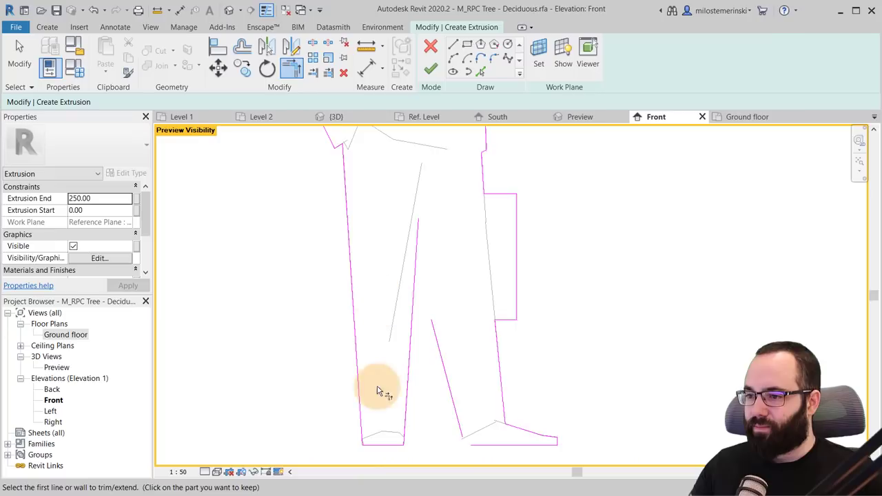
click(400, 357)
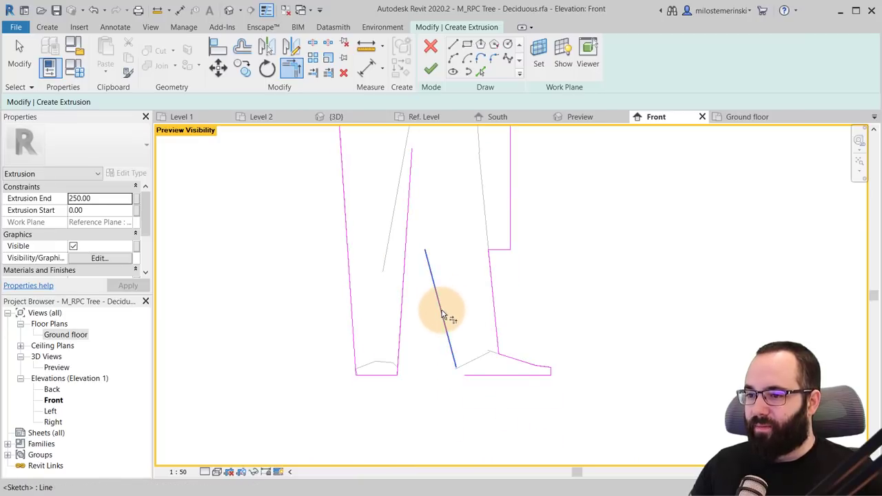
click(443, 316)
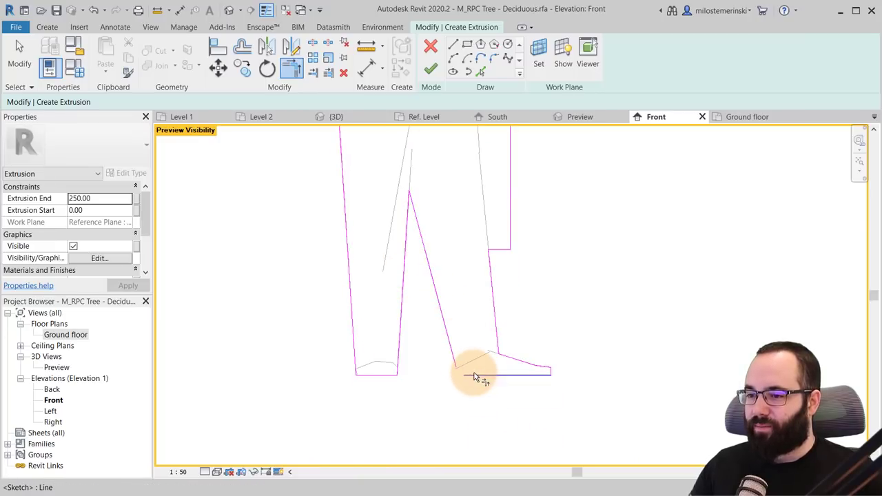
scroll(386, 331, down, 5)
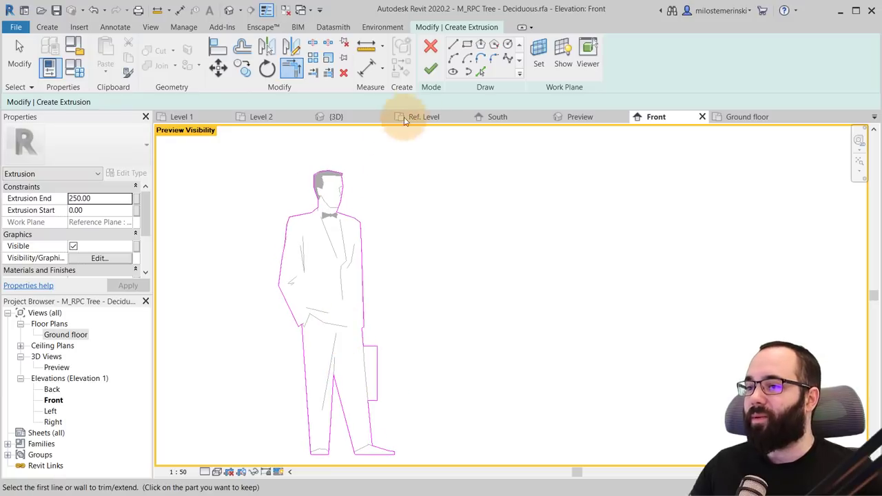
click(426, 78)
Finish the figure extrusion and drag its end in Ground floor plan to about -19.58
double_click(338, 170)
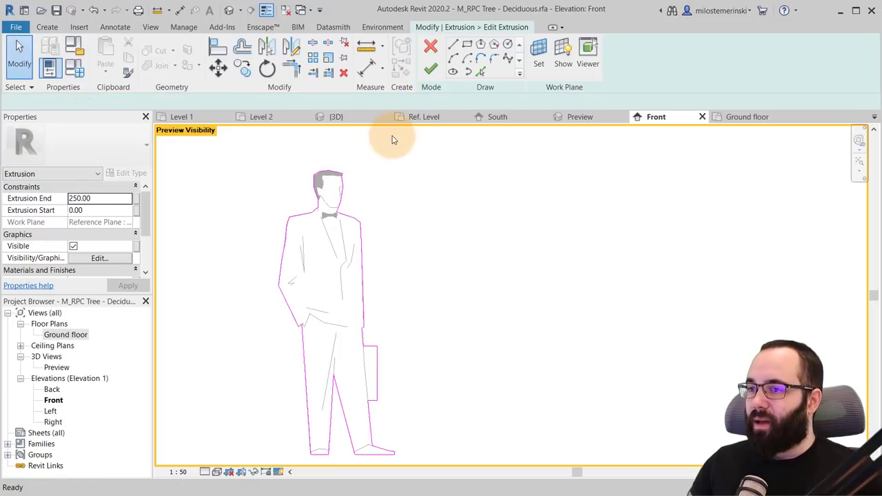
click(432, 69)
click(363, 241)
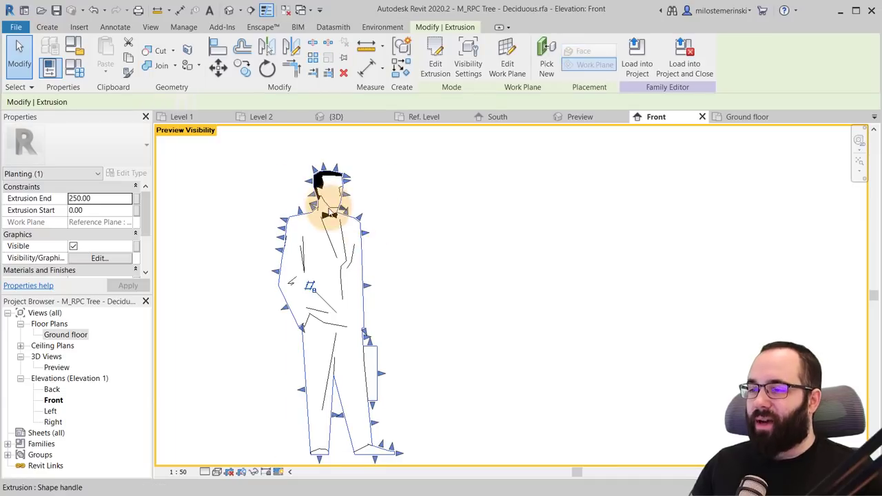
click(727, 119)
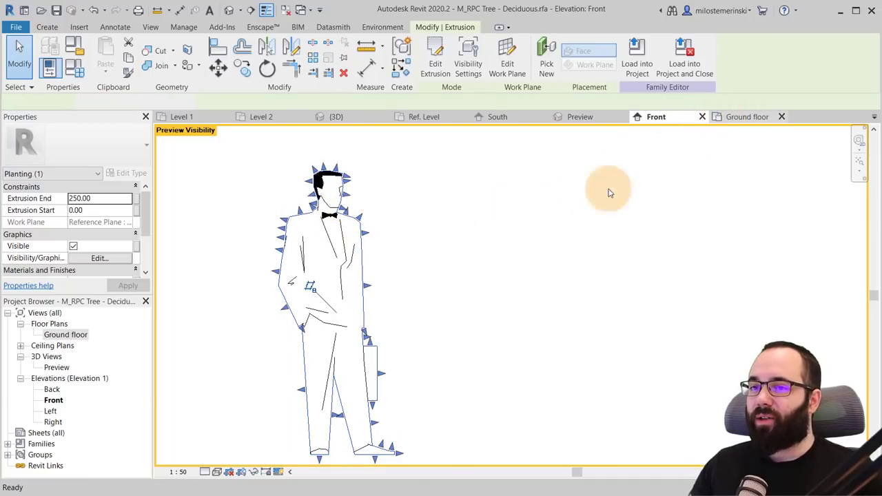
scroll(506, 320, up, 3)
scroll(493, 324, up, 3)
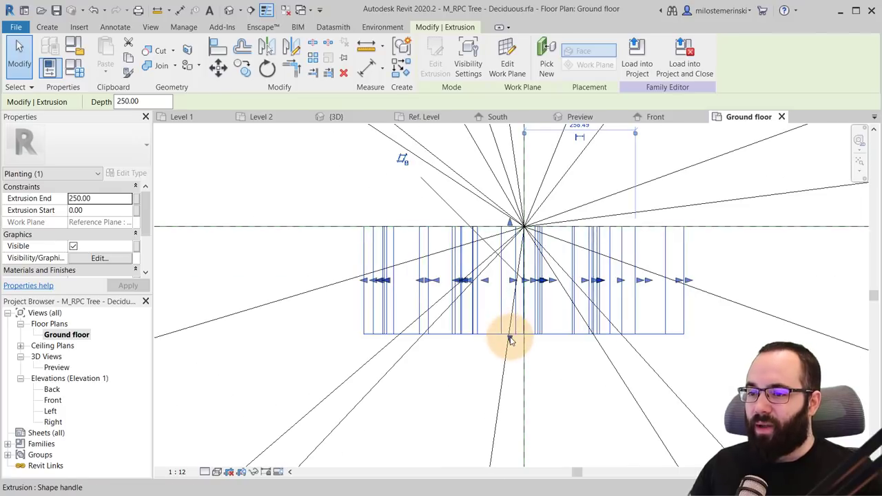
drag(508, 337, 518, 222)
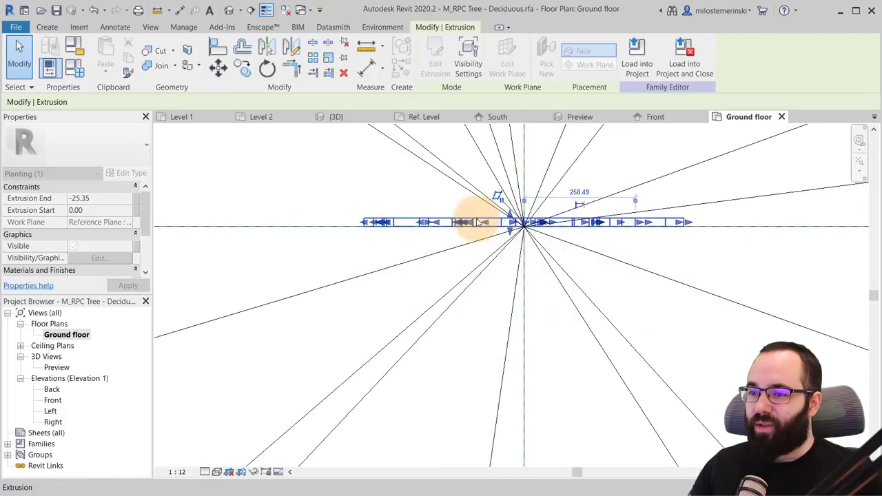
Reselect the thin figure extrusion to check it, then view it in 3D Preview
click(347, 255)
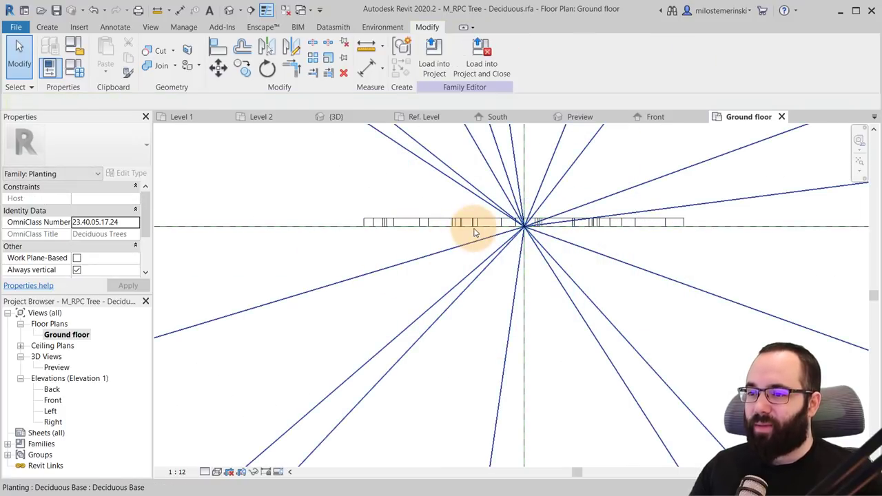
key(Tab)
key(Tab)
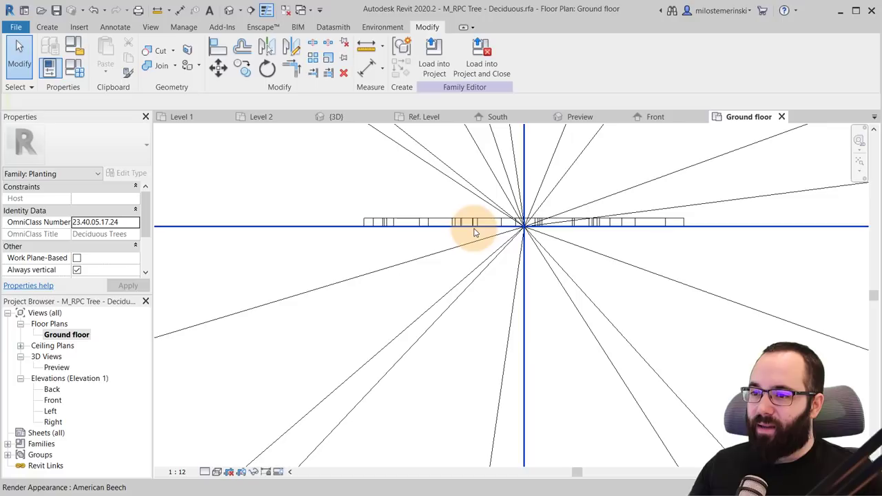
key(Tab)
click(474, 232)
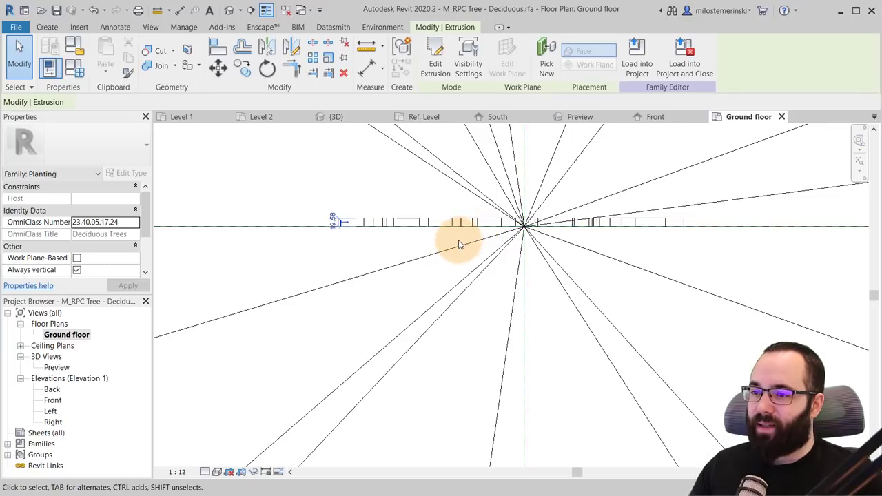
key(Escape)
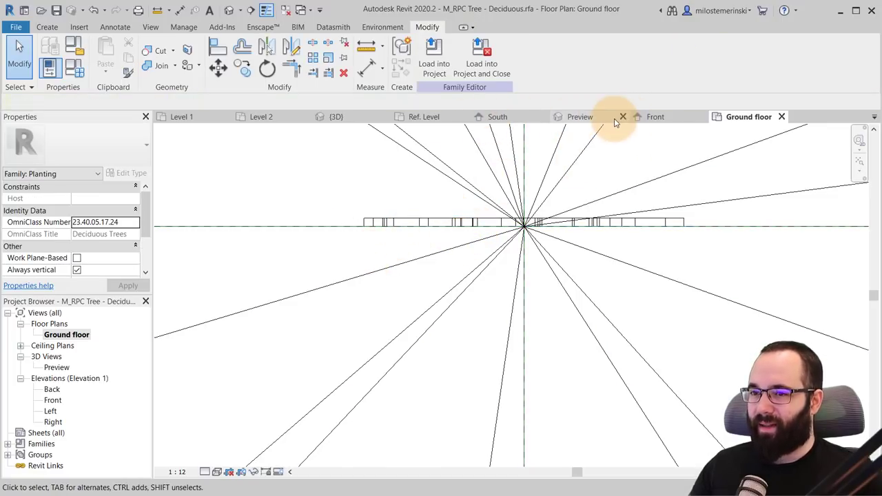
click(579, 119)
Move the imported standing-man DWG to a new position in the Ground floor plan
scroll(355, 374, up, 5)
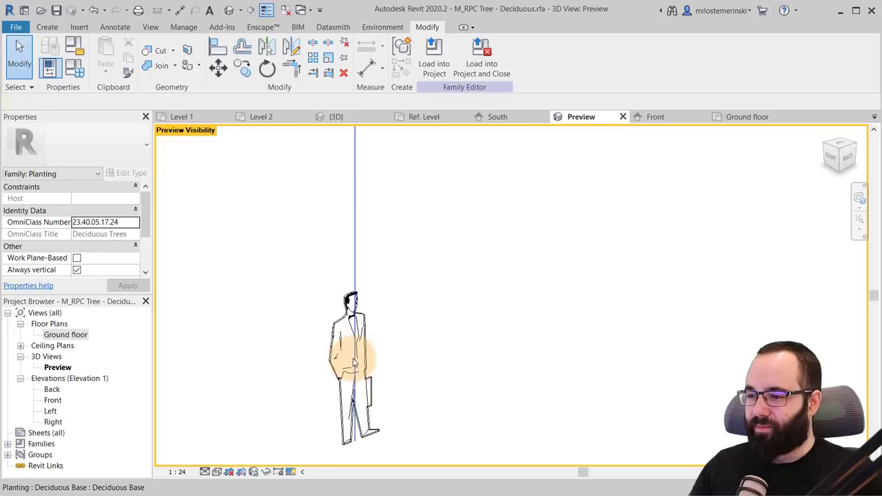
click(351, 274)
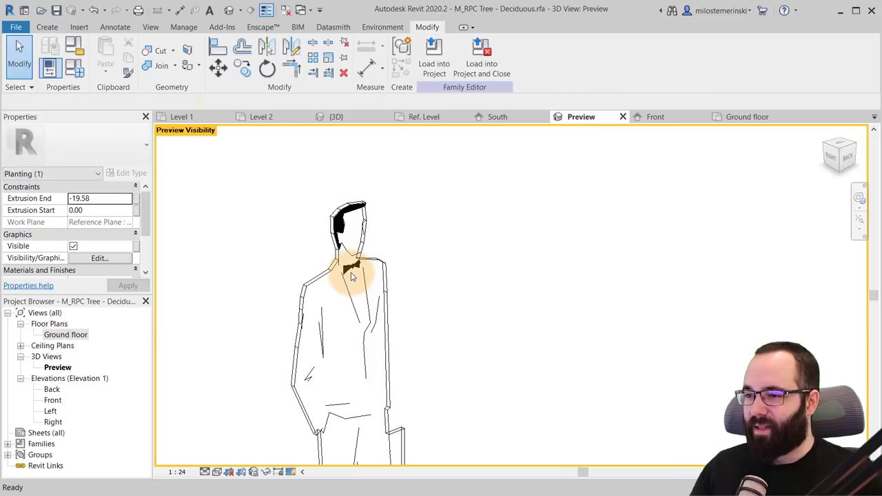
click(353, 300)
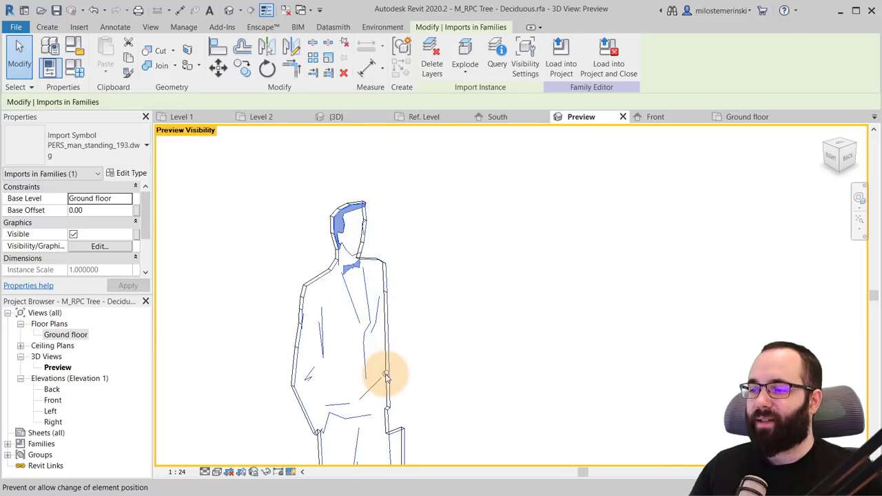
click(721, 121)
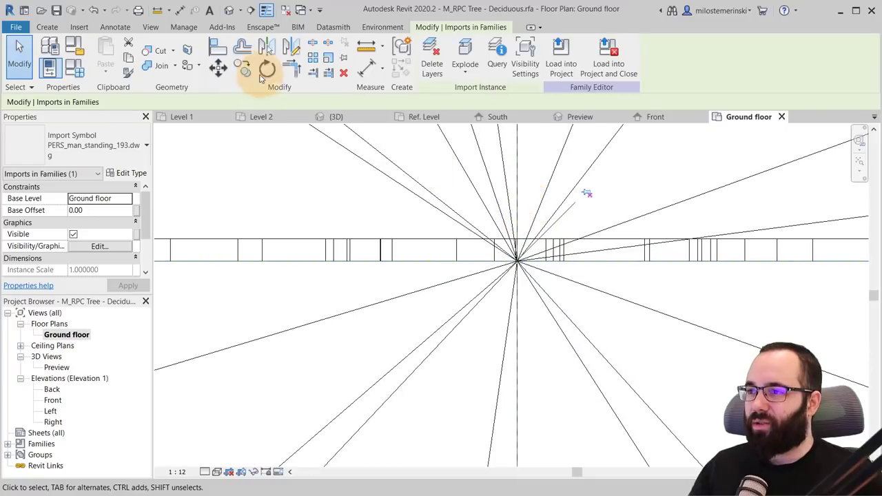
click(220, 69)
click(404, 250)
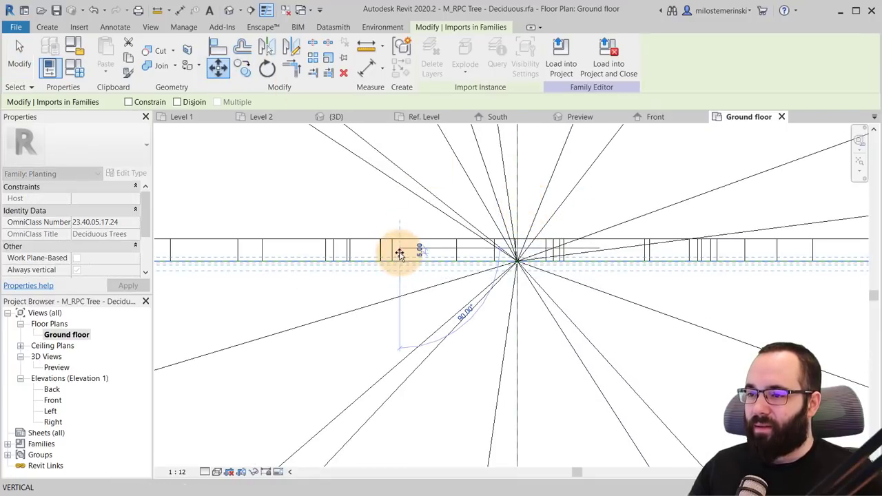
key(Escape)
key(Escape)
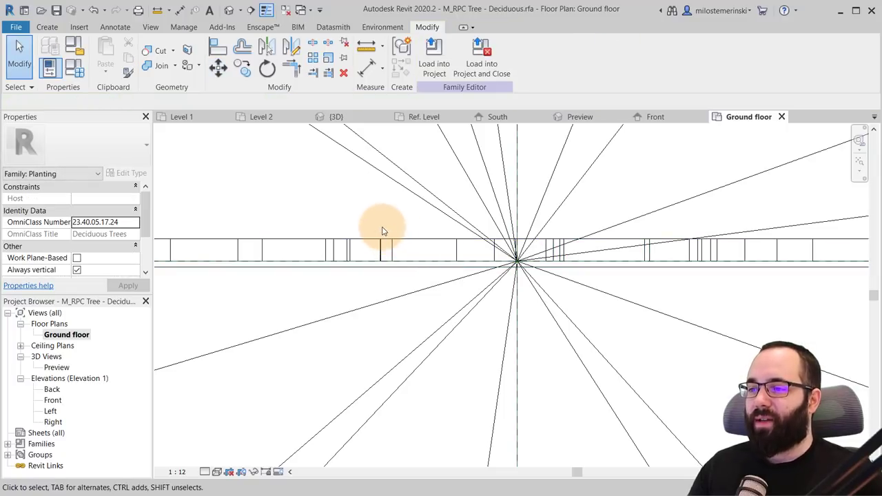
Drag the figure extrusion's depth handle to make it slightly thicker, about -18.87
click(378, 250)
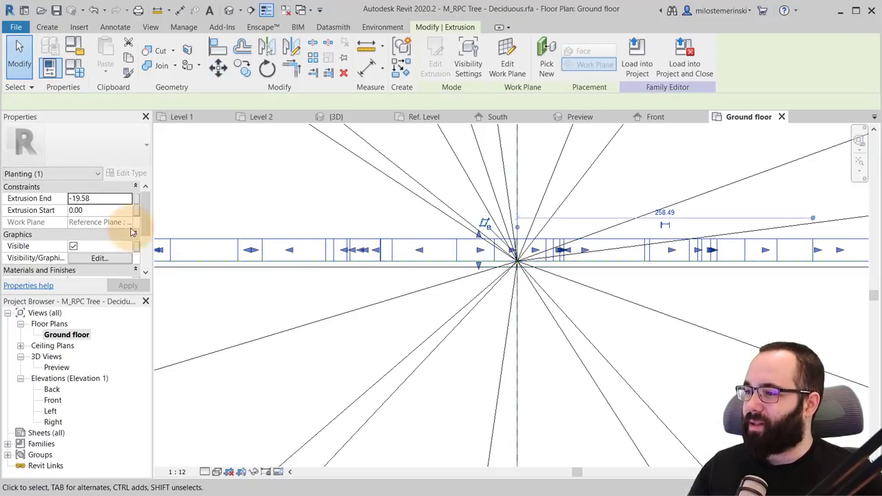
drag(478, 235, 476, 241)
key(Escape)
scroll(404, 250, down, 3)
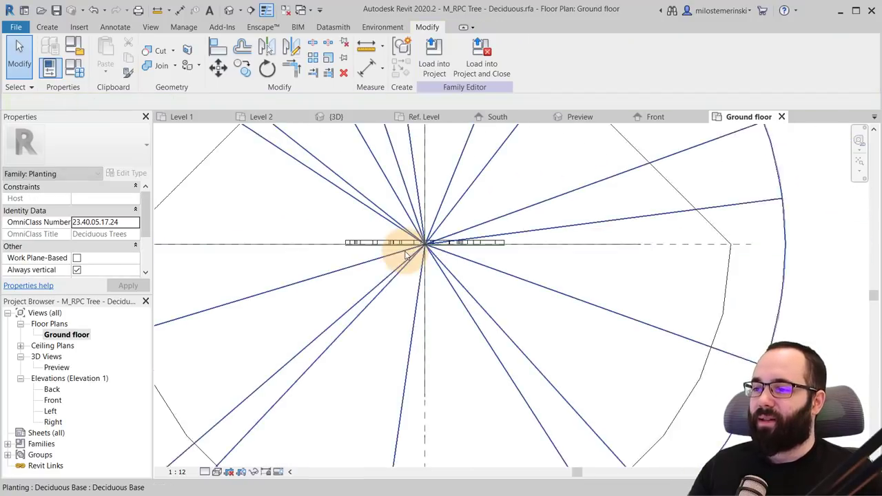
middle_drag(404, 251, 400, 288)
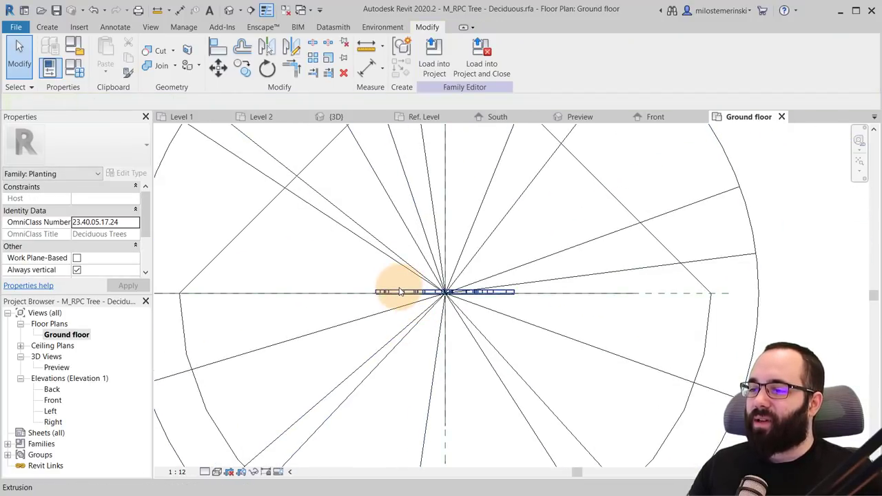
Assign the Gypsum Wall Board material to the extrusion via a 'gy' search
click(400, 291)
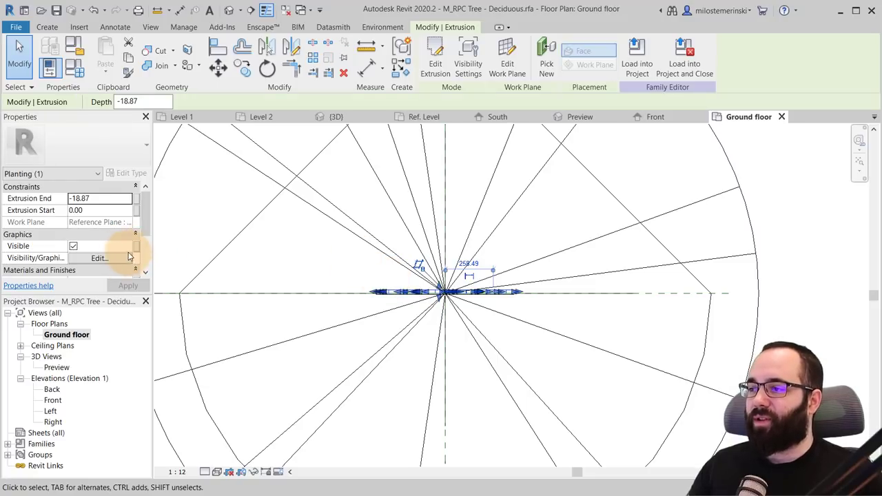
scroll(128, 256, down, 2)
click(129, 238)
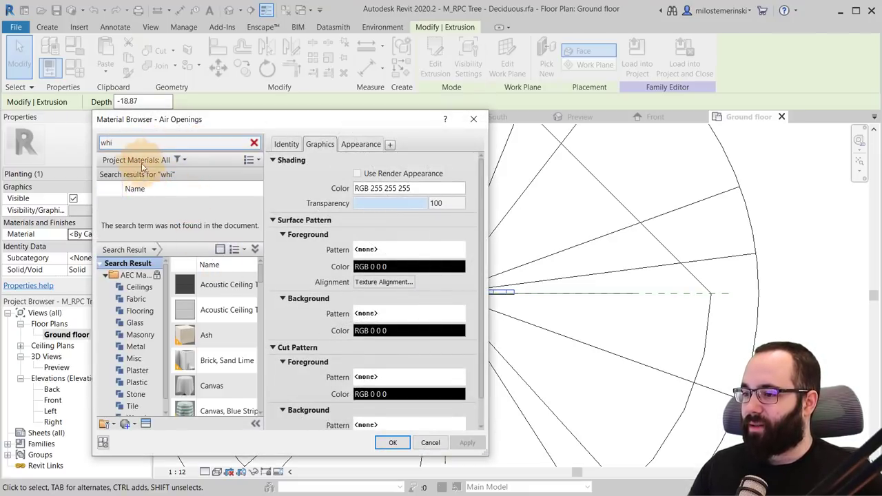
key(BackSpace)
text(gyp)
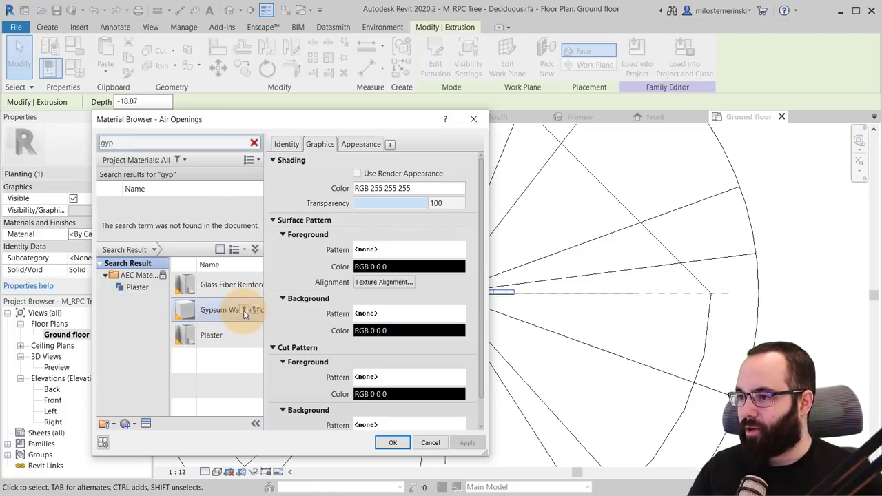
click(244, 310)
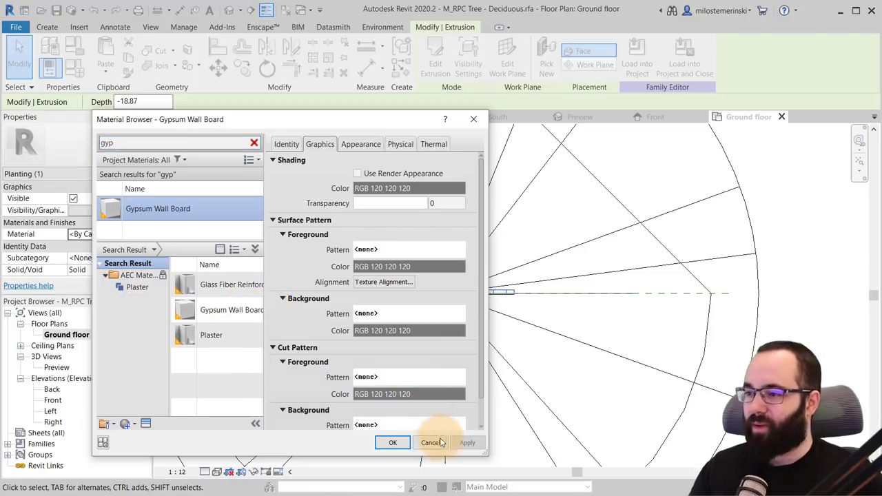
click(394, 443)
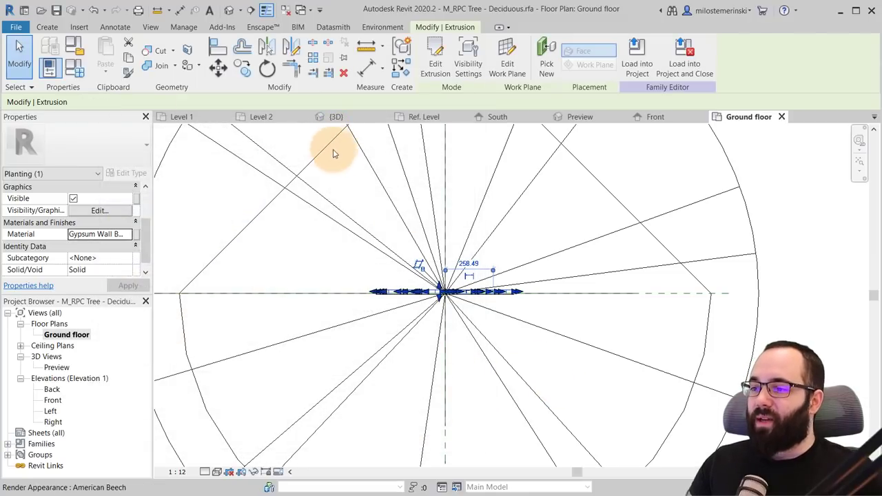
Inspect the figure in 3D Preview, then load the family into Project1
click(345, 116)
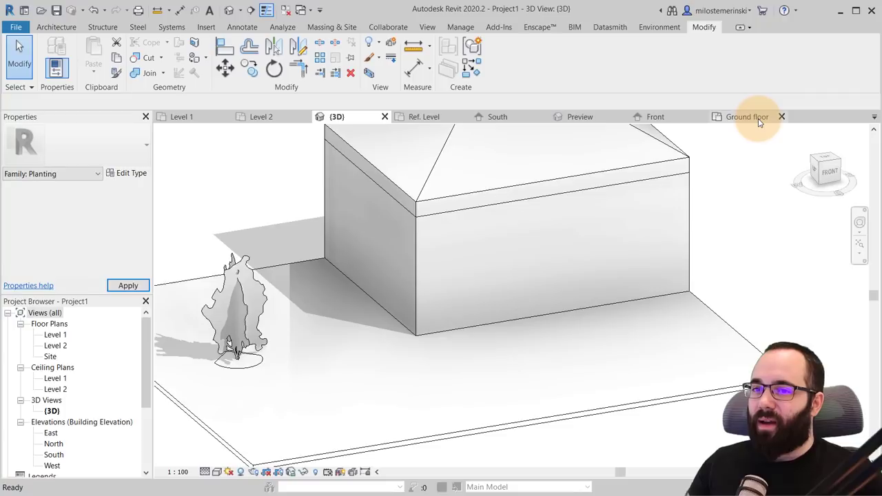
click(758, 118)
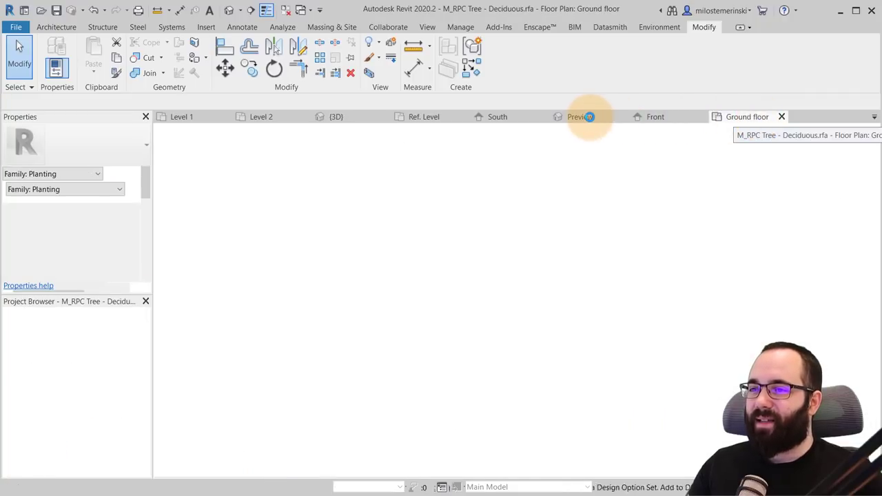
click(582, 117)
shift+middle_drag(521, 194, 412, 262)
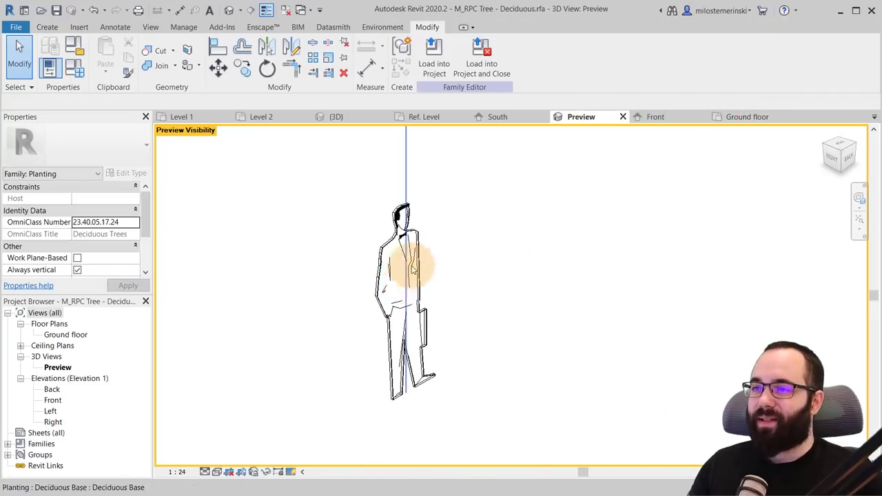
click(441, 74)
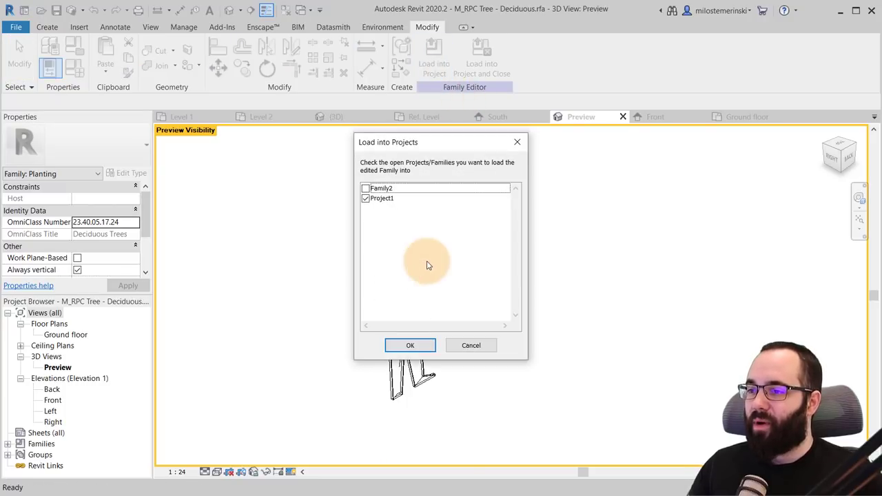
click(410, 346)
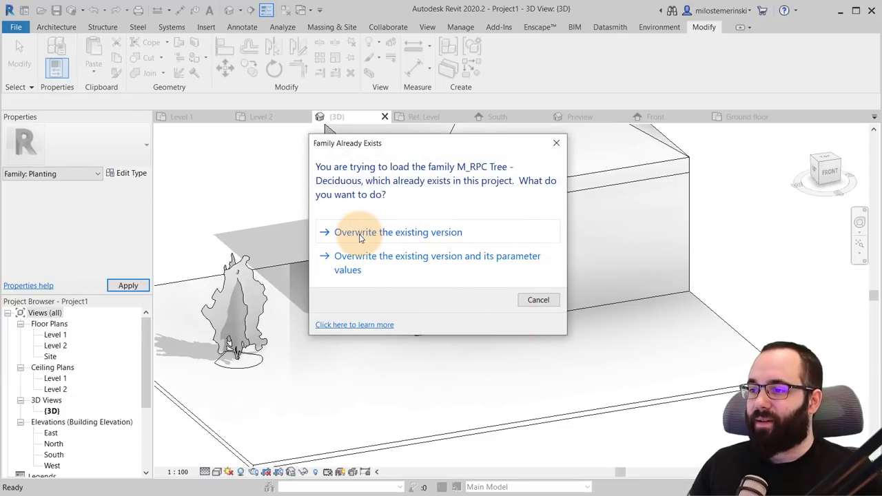
Overwrite the existing tree family and move the figure next to the house wall
click(359, 238)
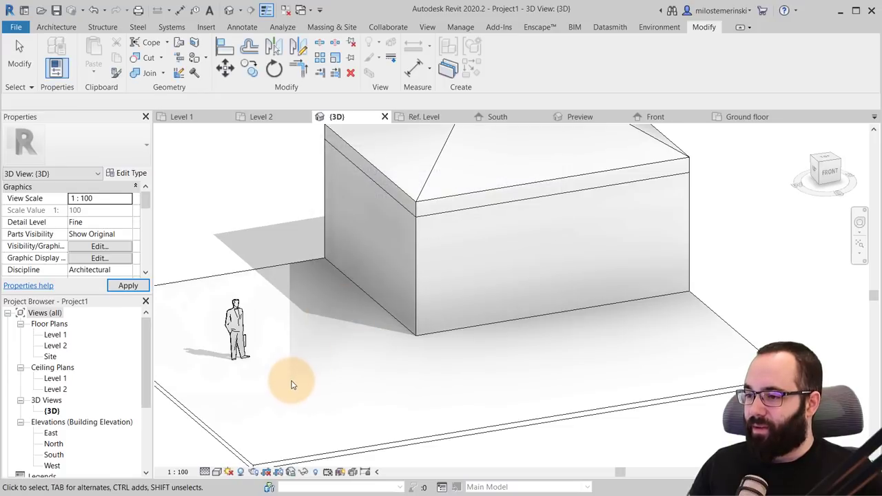
middle_drag(293, 384, 464, 378)
scroll(393, 335, up, 3)
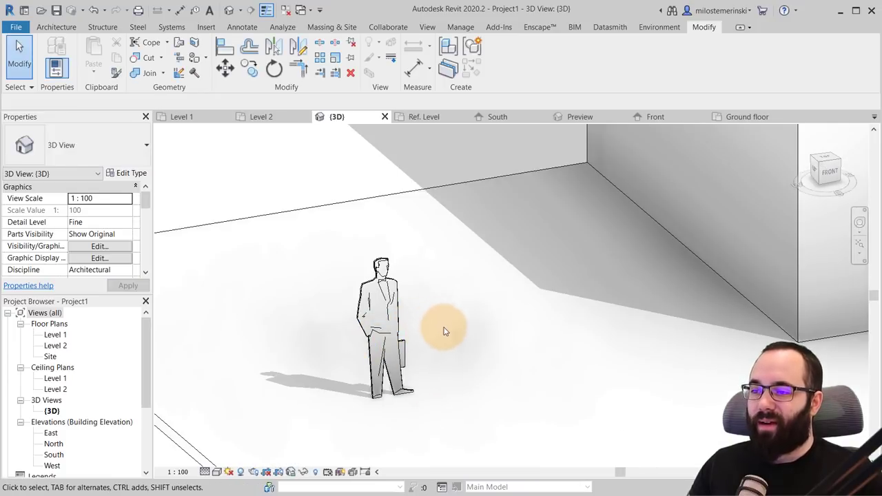
scroll(449, 328, down, 3)
shift+middle_drag(449, 329, 441, 375)
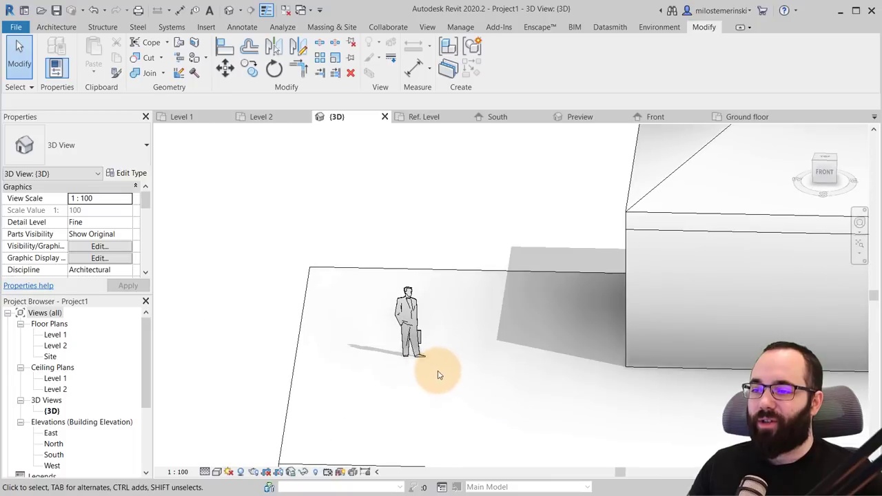
drag(417, 359, 583, 356)
click(551, 407)
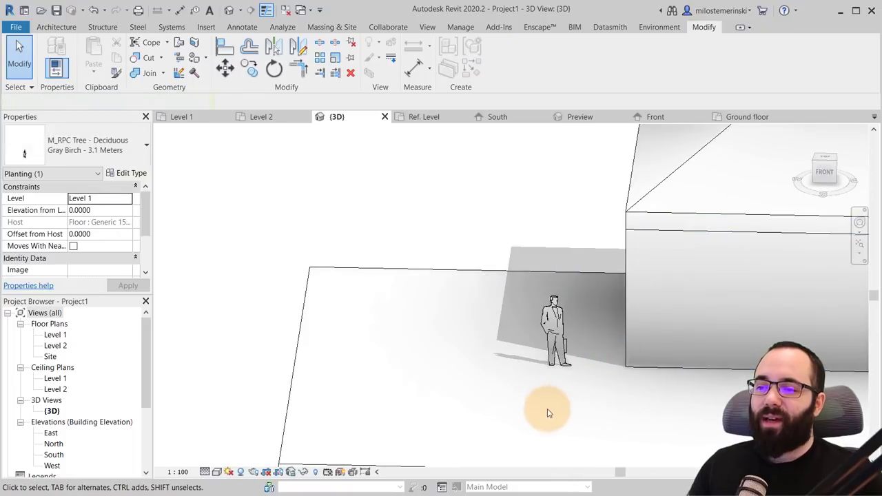
shift+middle_drag(550, 409, 650, 378)
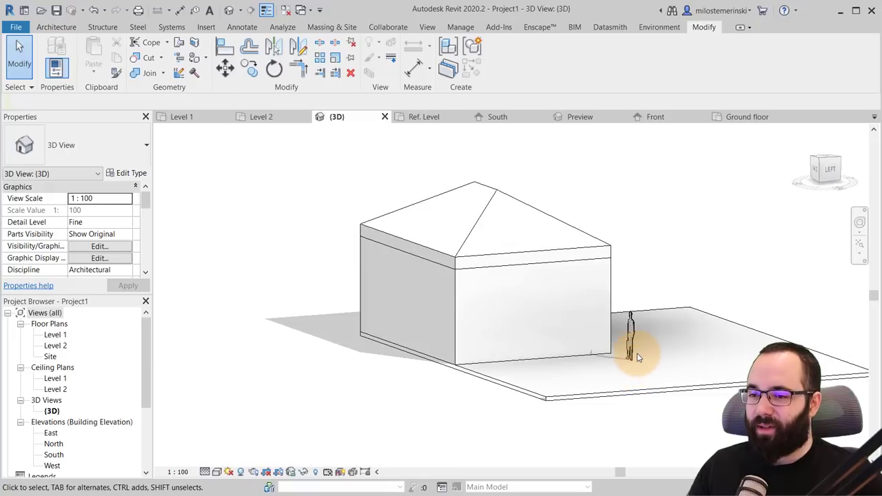
Rotate the placed figure by 90 degrees
click(636, 353)
click(274, 67)
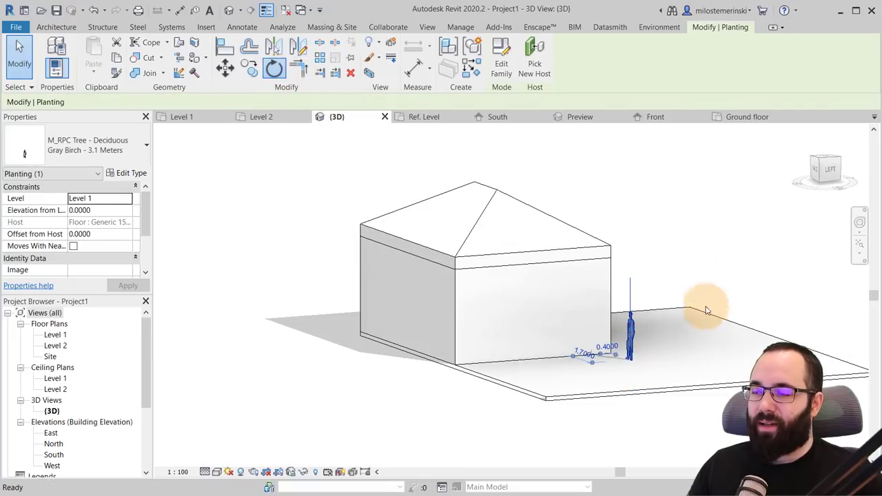
click(680, 332)
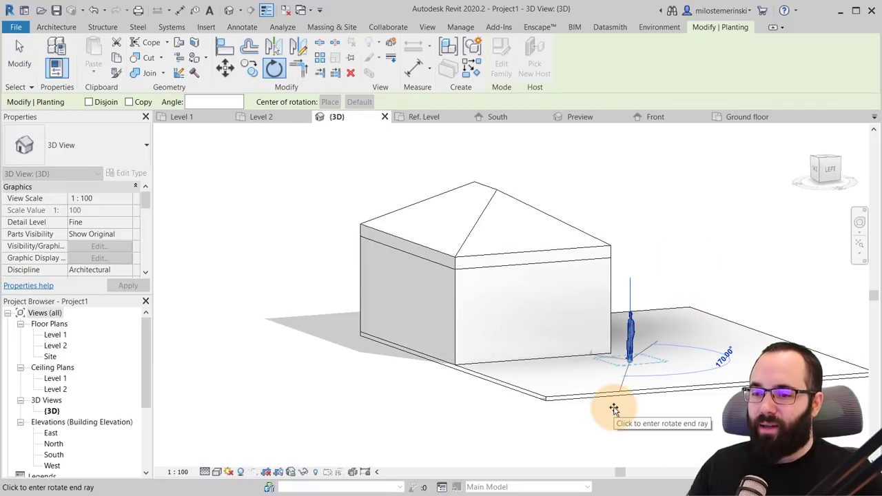
text(90)
key(Return)
key(Escape)
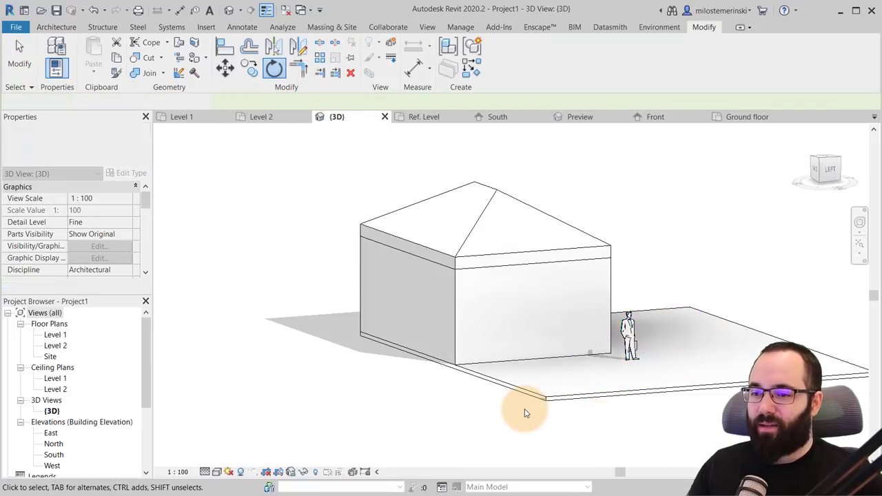
Recentre the 3D view and check the rotated figure beside the house
middle_drag(522, 409, 351, 418)
scroll(355, 407, up, 2)
middle_drag(364, 366, 449, 392)
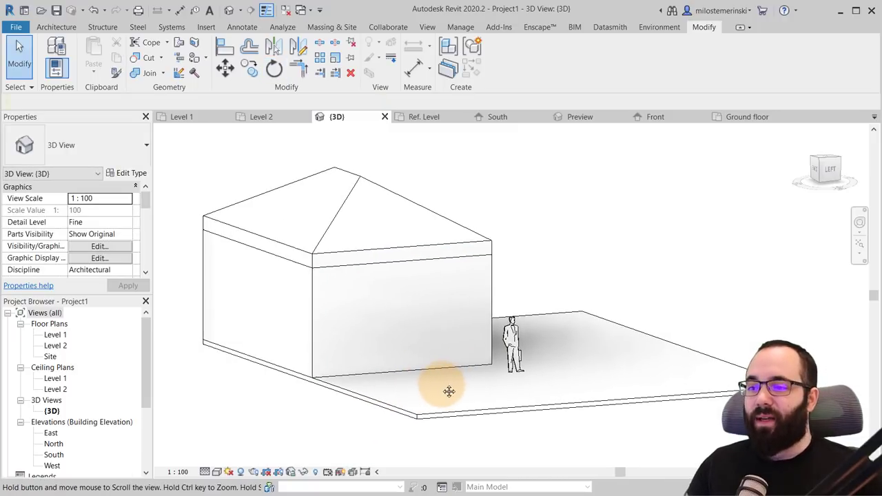
click(493, 345)
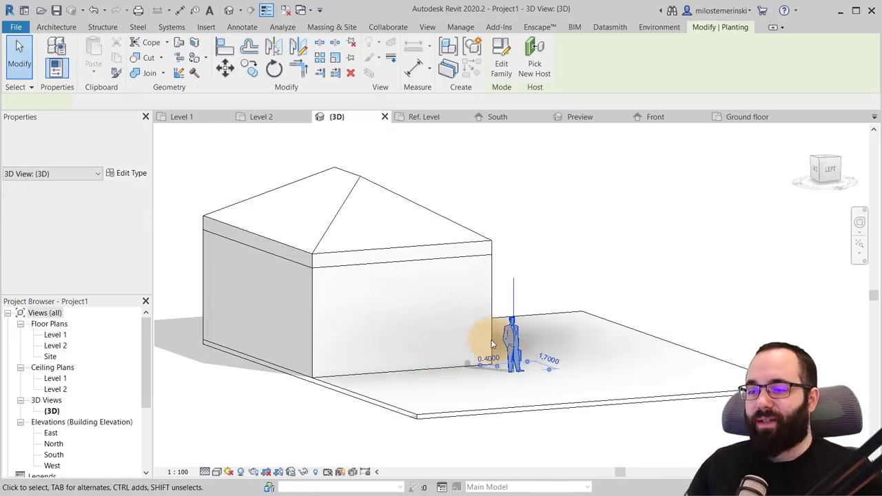
click(551, 276)
scroll(508, 350, up, 6)
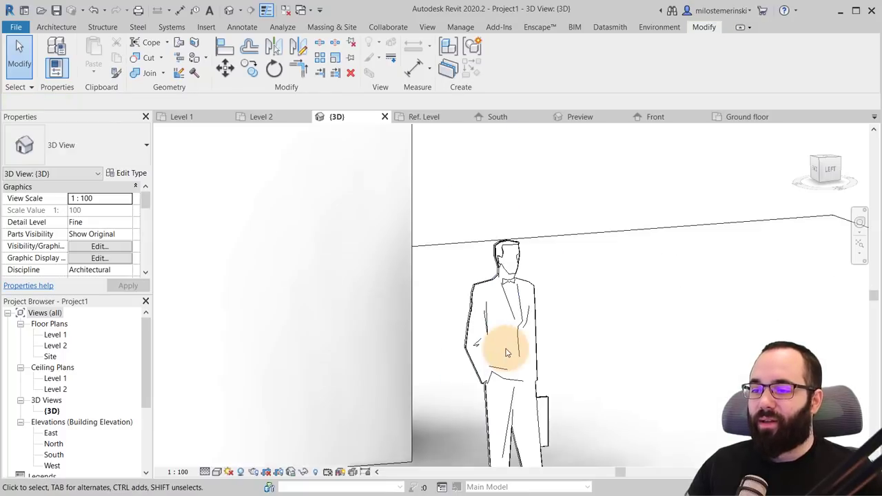
scroll(437, 321, down, 6)
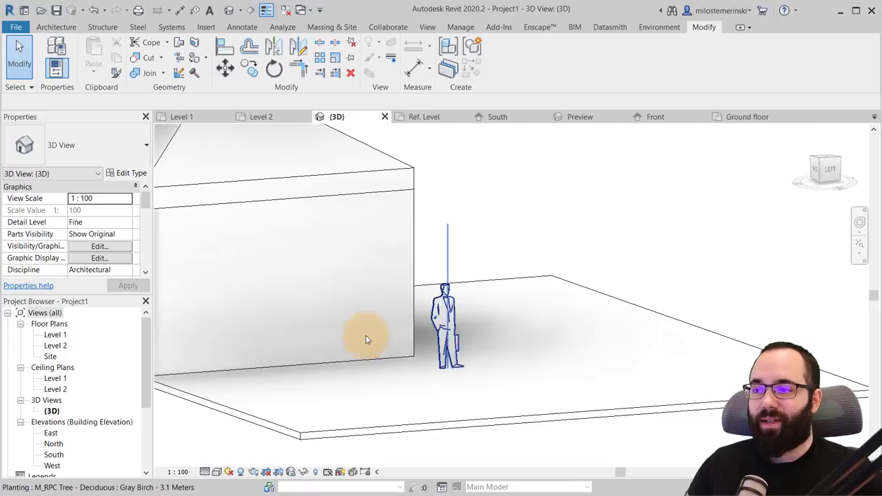
scroll(367, 339, down, 3)
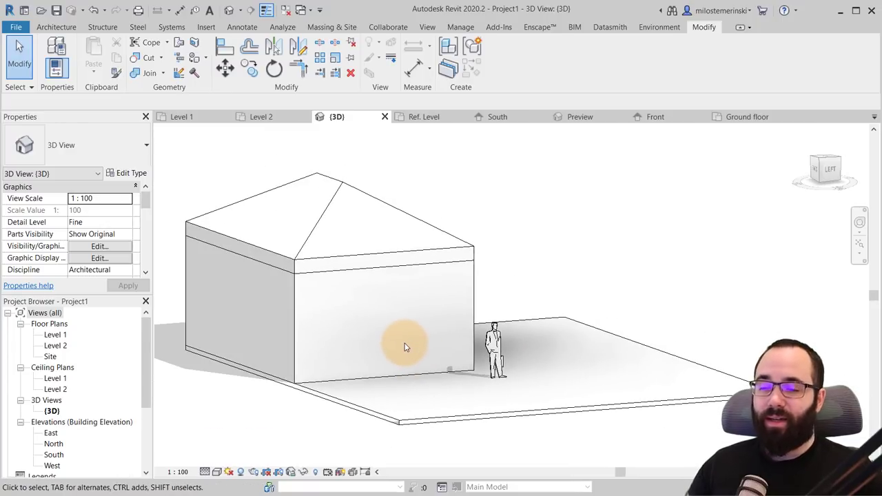